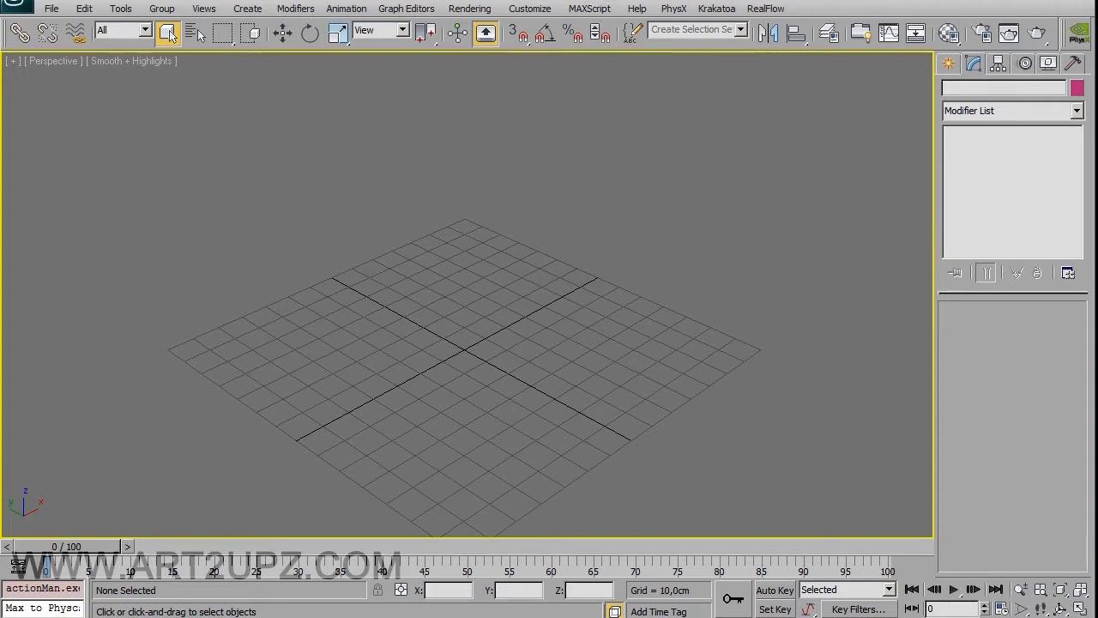
Create a FumeFX container centred on the grid, about 80.6 cm wide, 80.6 cm long and 95 cm high
click(980, 173)
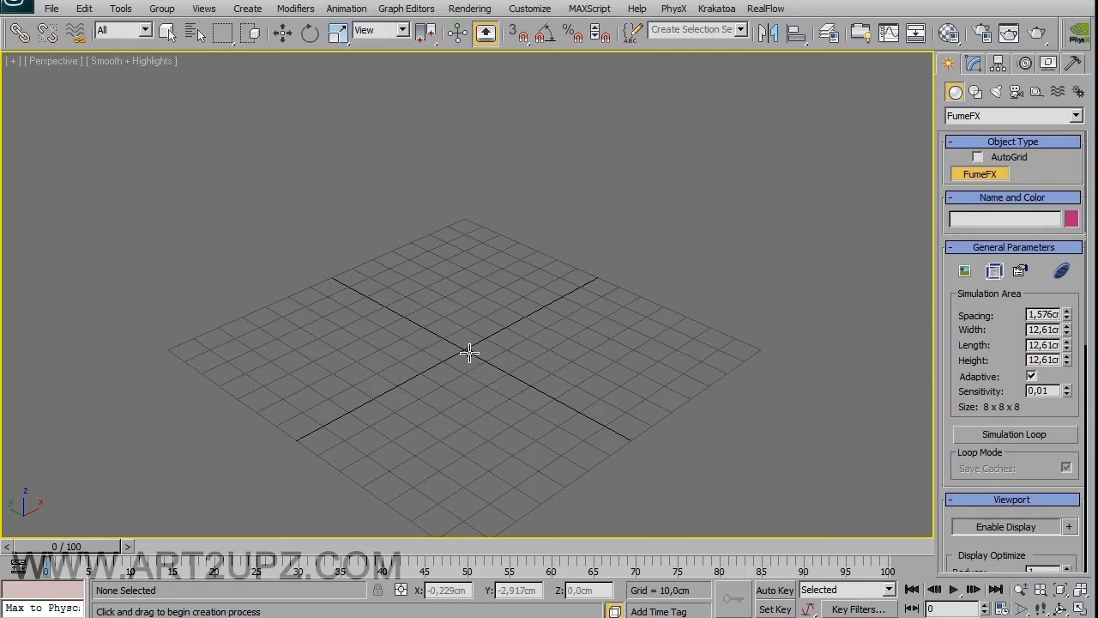
drag(467, 349, 507, 432)
click(500, 147)
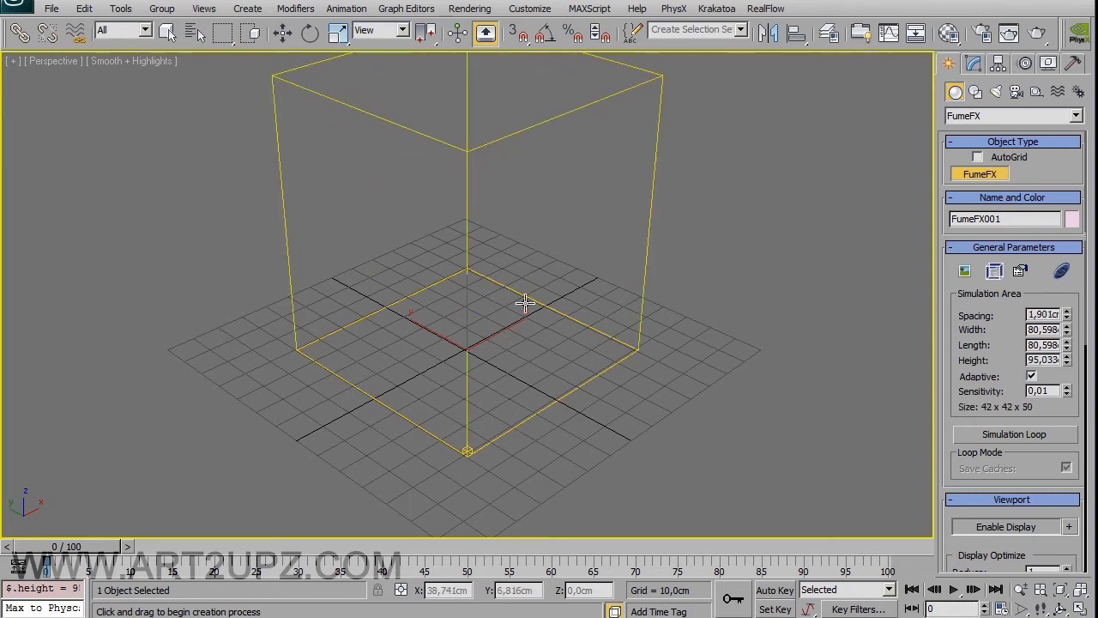
Check the system unit scale and switch the display units to Generic Units
click(508, 10)
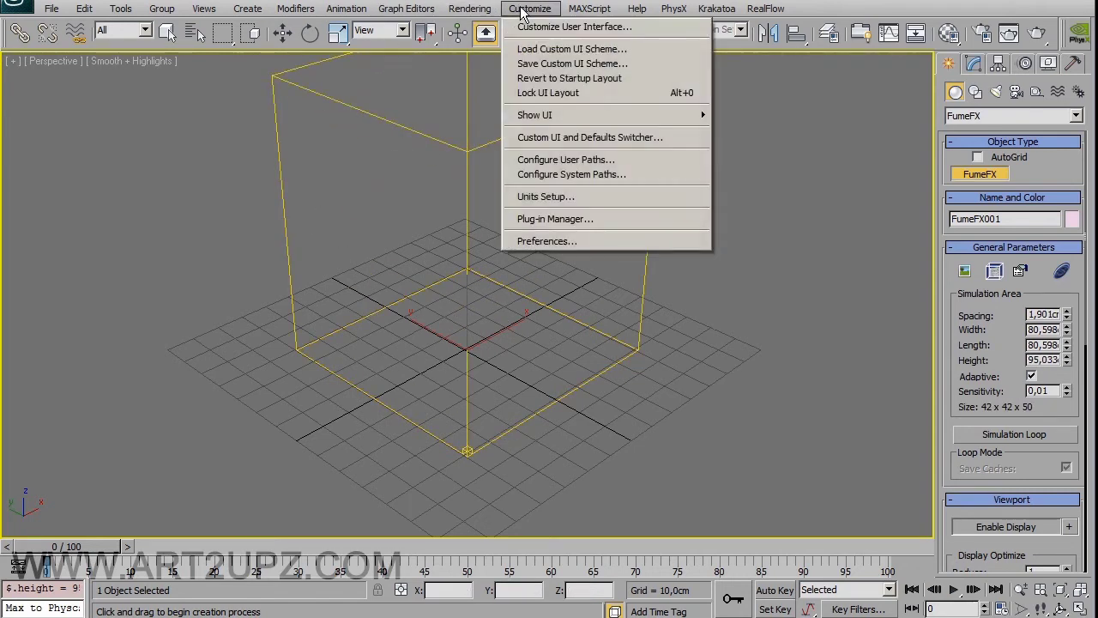
click(541, 197)
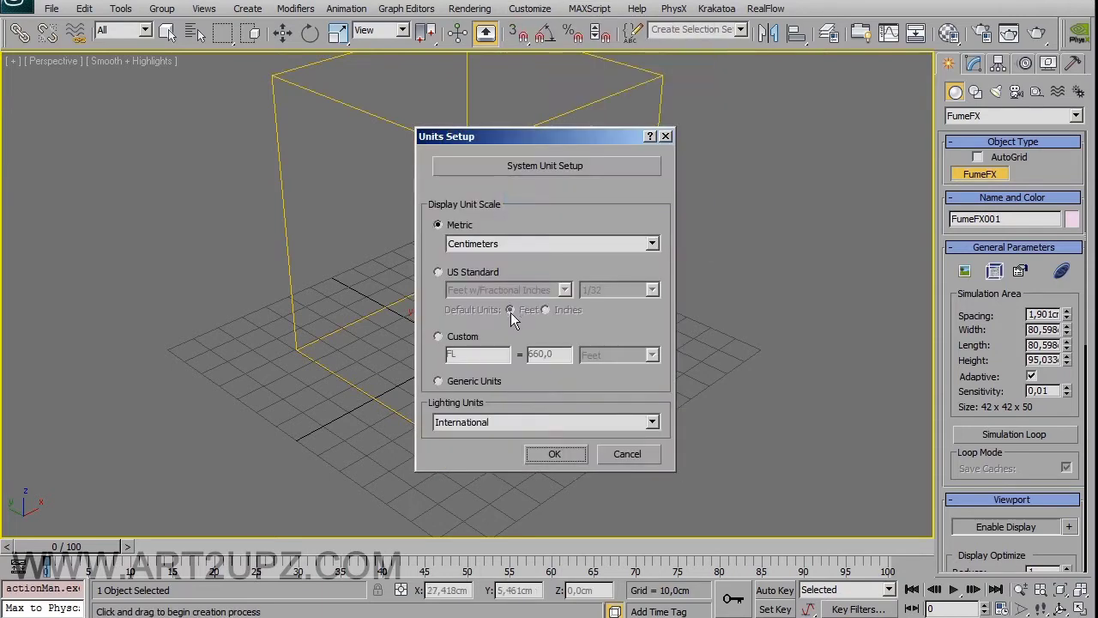
click(528, 166)
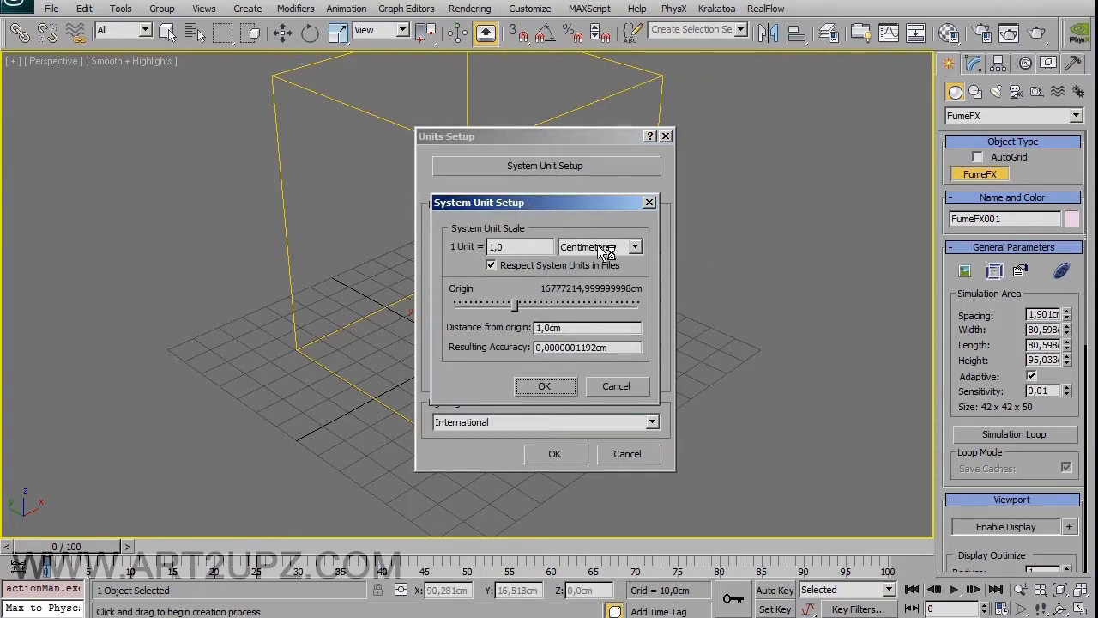
click(590, 387)
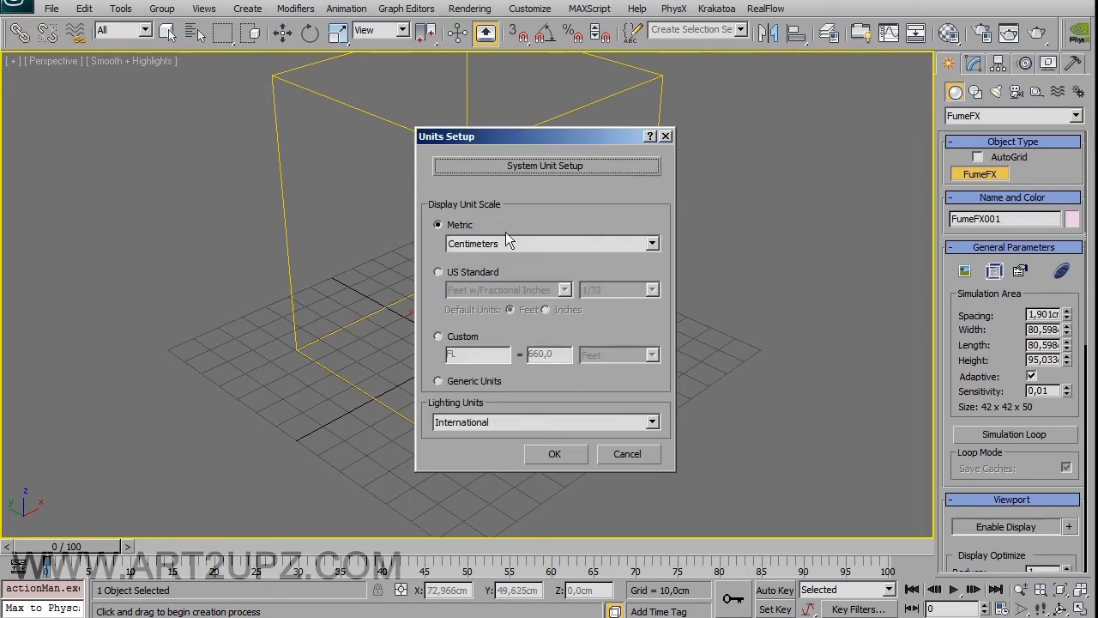
click(439, 381)
click(548, 456)
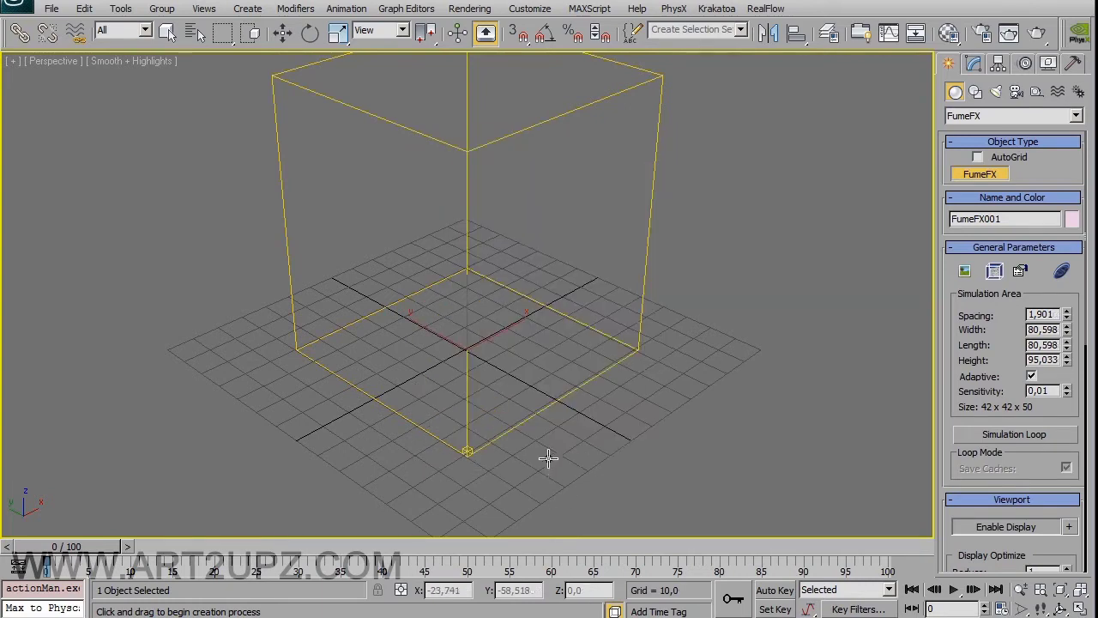
Place a spherical FumeFX Simple Source helper about 19.5 units in diameter at the centre of the container's base
alt+middle_drag(481, 374, 494, 279)
alt+middle_drag(314, 407, 407, 380)
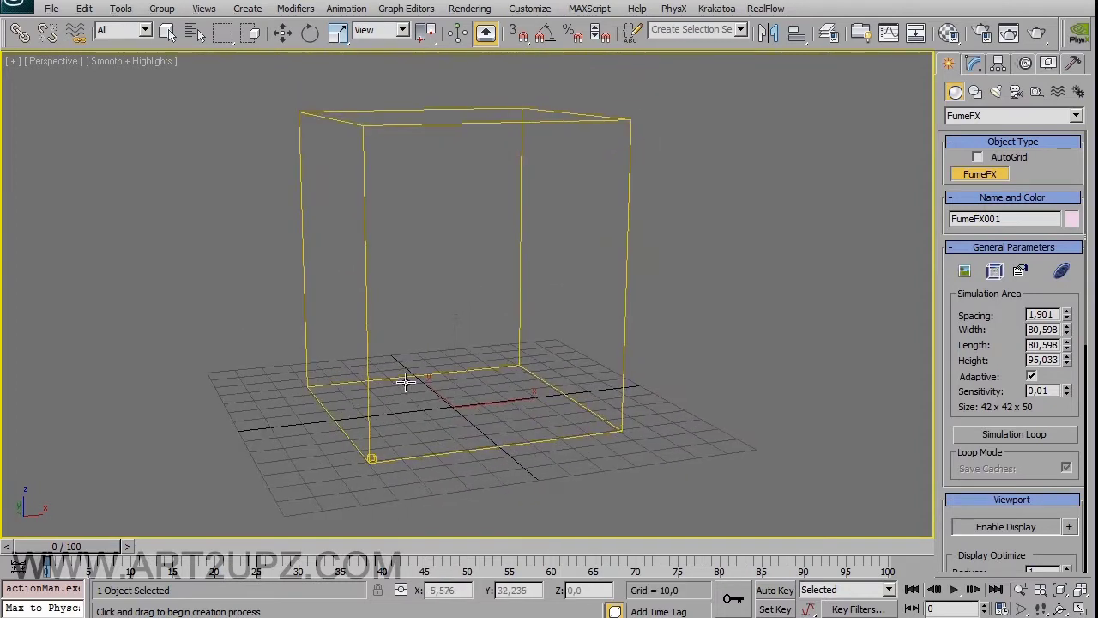
click(1016, 90)
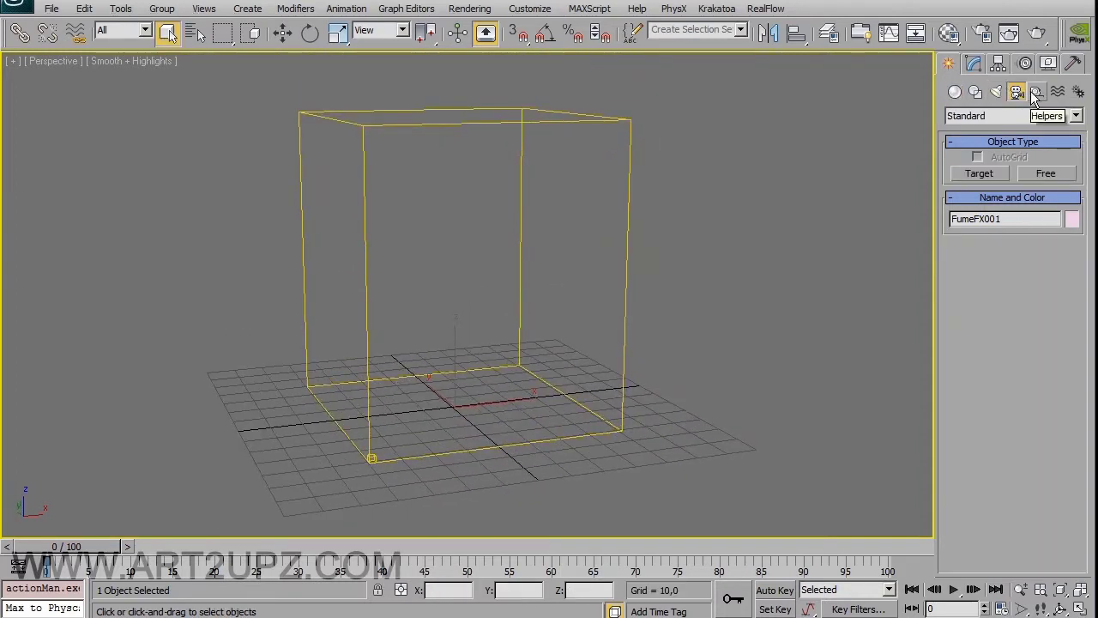
click(1037, 91)
click(1057, 91)
click(1036, 91)
click(980, 173)
click(455, 412)
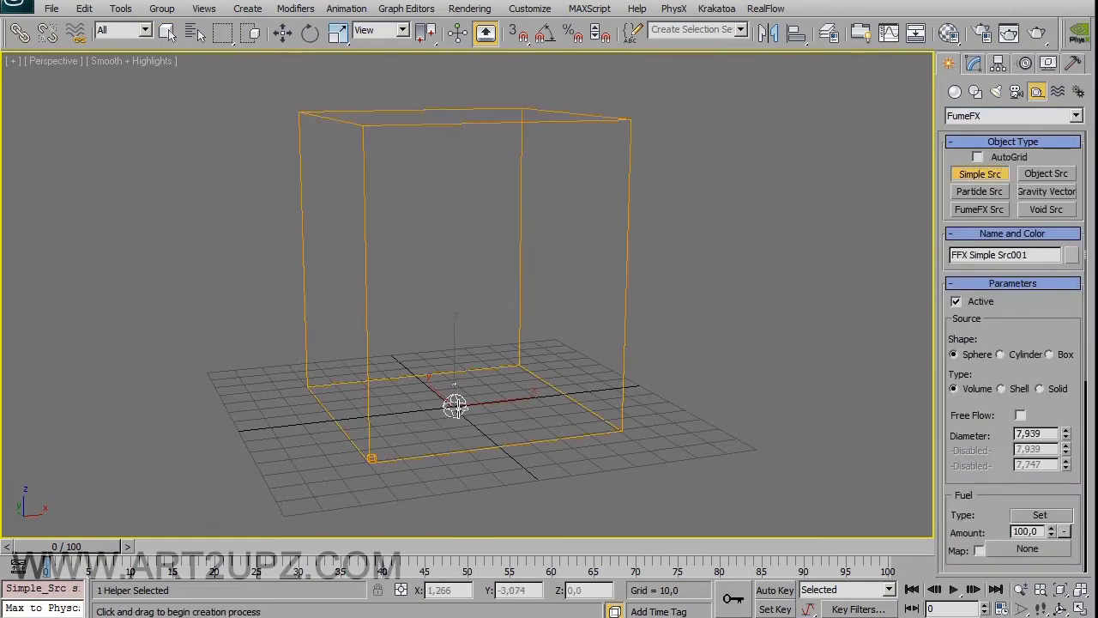
right_click(455, 403)
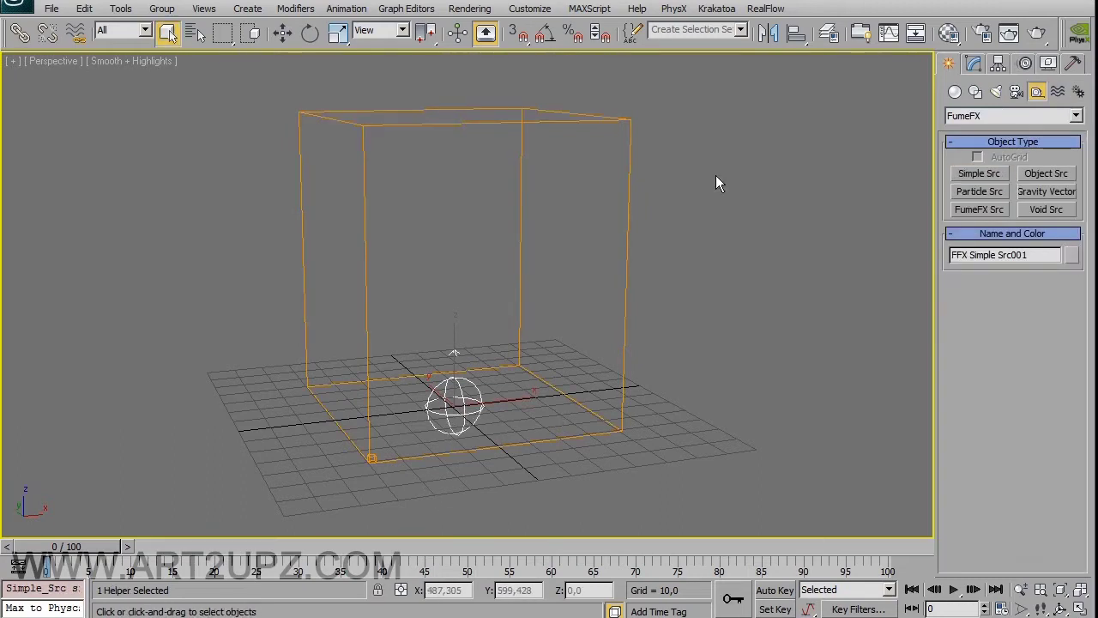
Set the FumeFX container's width, length and height to 100 each
click(973, 63)
double_click(1058, 394)
text(100)
key(Return)
key(Tab)
text(100)
key(Return)
key(Tab)
text(100)
key(Return)
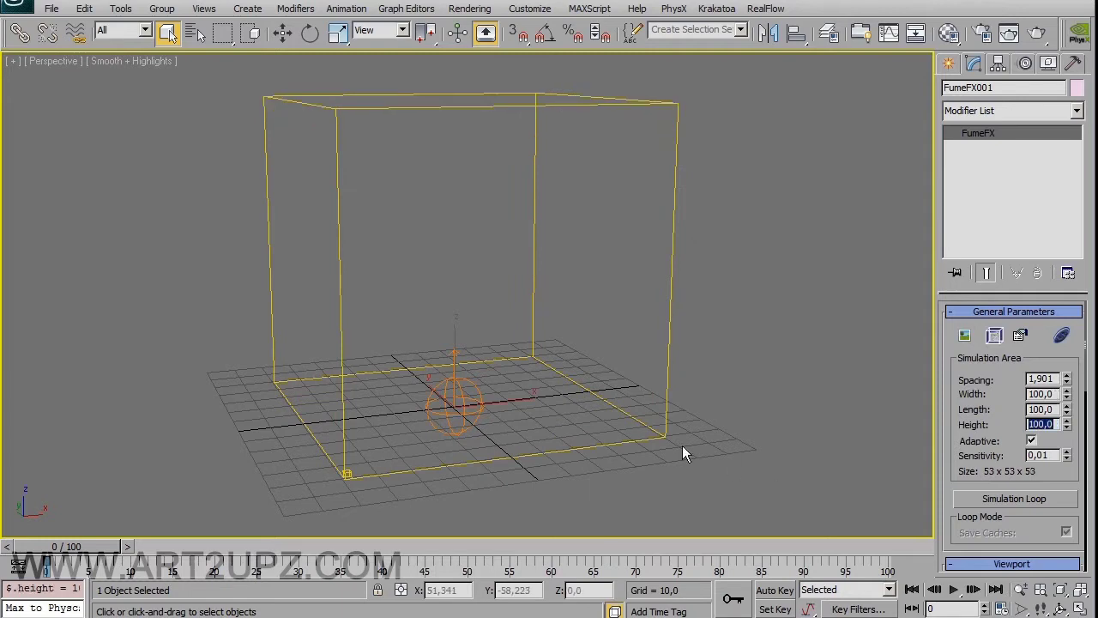
Set the diameter of the simple source sphere to 10
alt+middle_drag(338, 395, 378, 385)
middle_drag(584, 307, 501, 346)
scroll(420, 426, up, 3)
middle_drag(419, 426, 471, 365)
click(468, 363)
scroll(464, 371, down, 3)
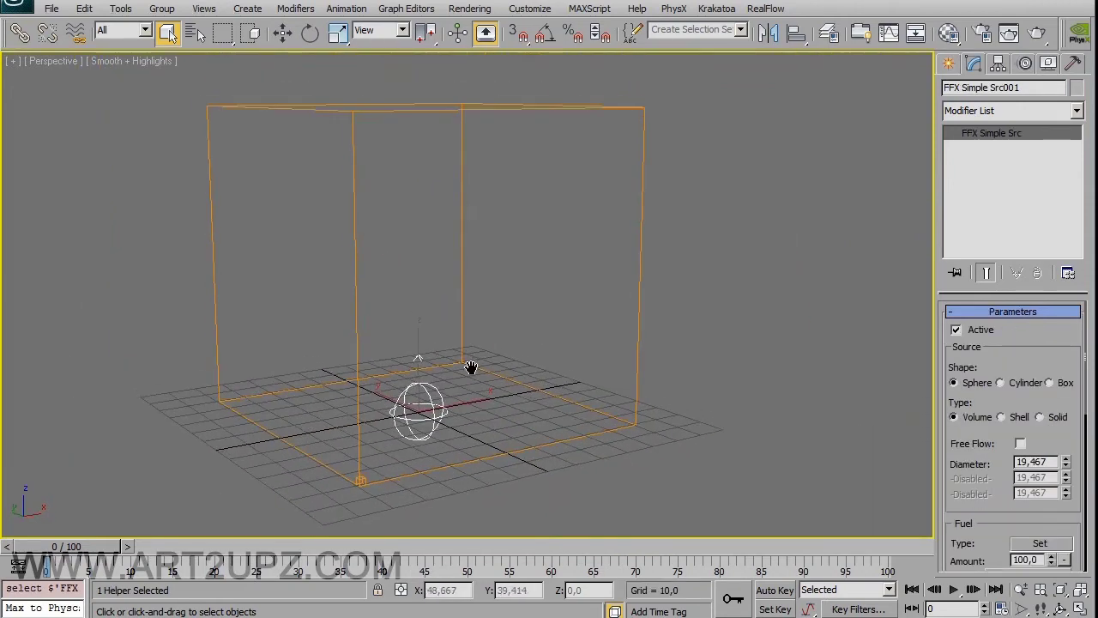
scroll(995, 455, down, 1)
drag(1065, 429, 1027, 430)
key(Return)
Open the FumeFX container's simulation settings at its object and source list
middle_drag(572, 324, 582, 336)
click(696, 293)
click(648, 293)
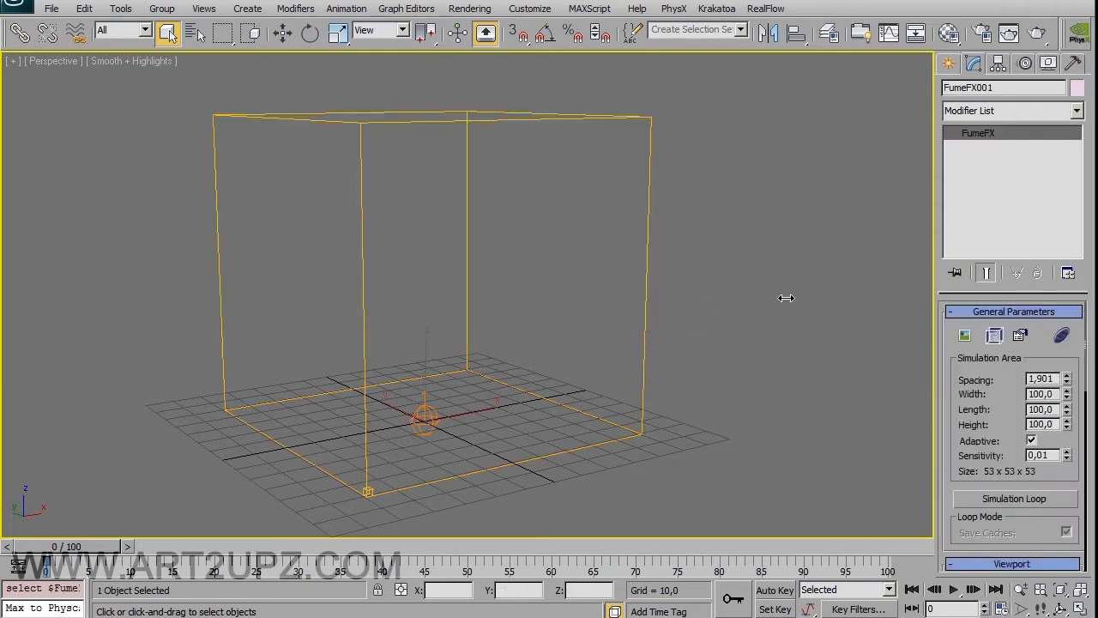
click(965, 336)
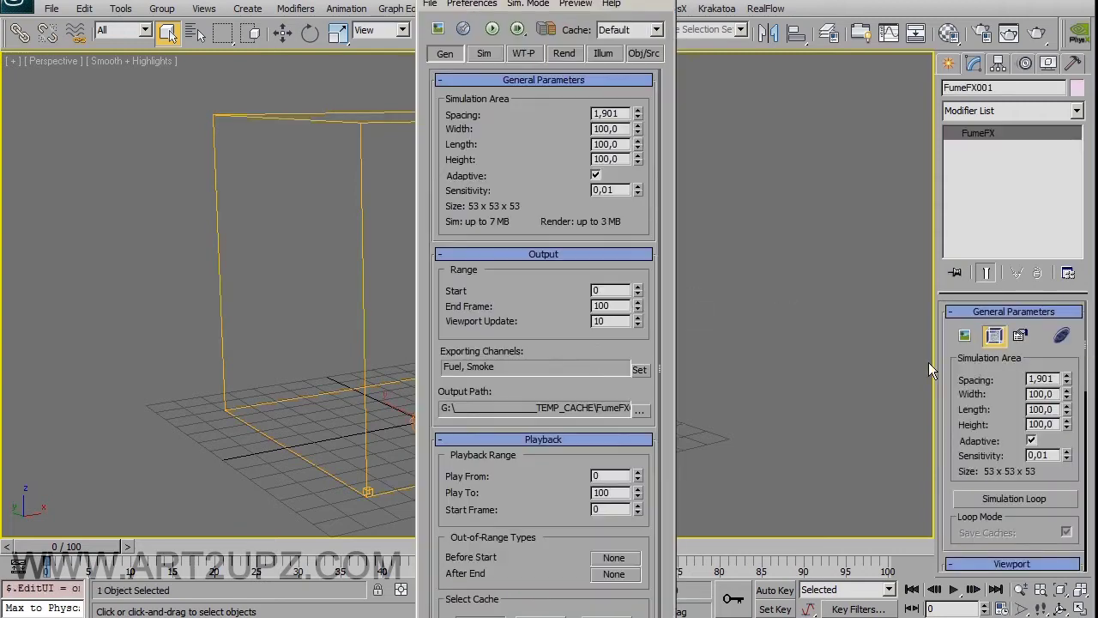
click(645, 53)
Add FFX Simple Src001 to the container's simulation sources, picking it by name from the scene's helpers
click(556, 202)
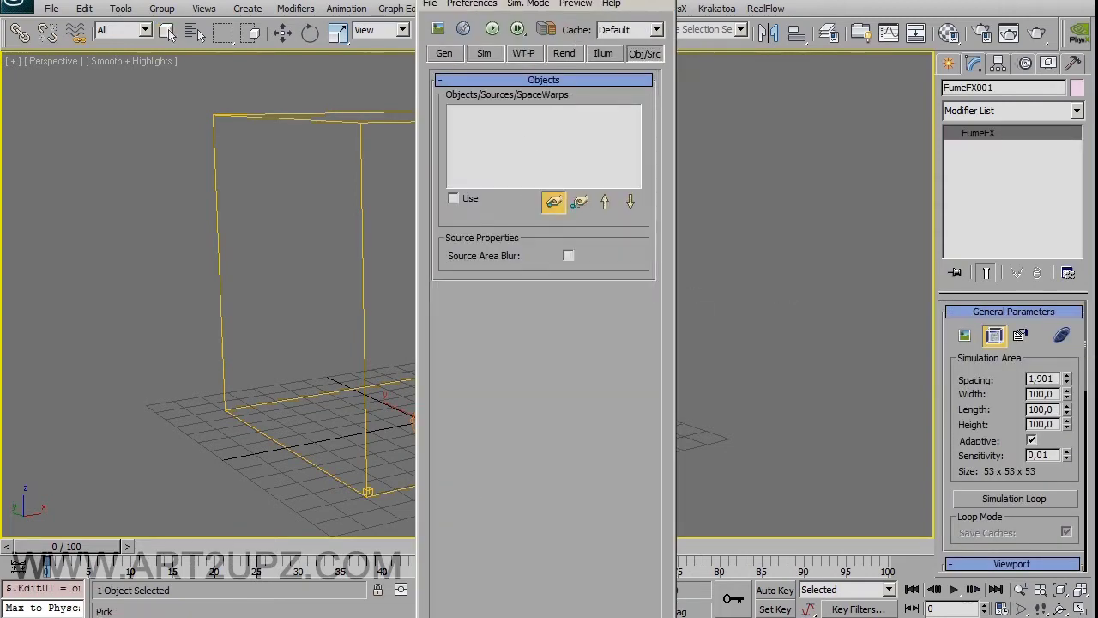
drag(545, 2, 786, 10)
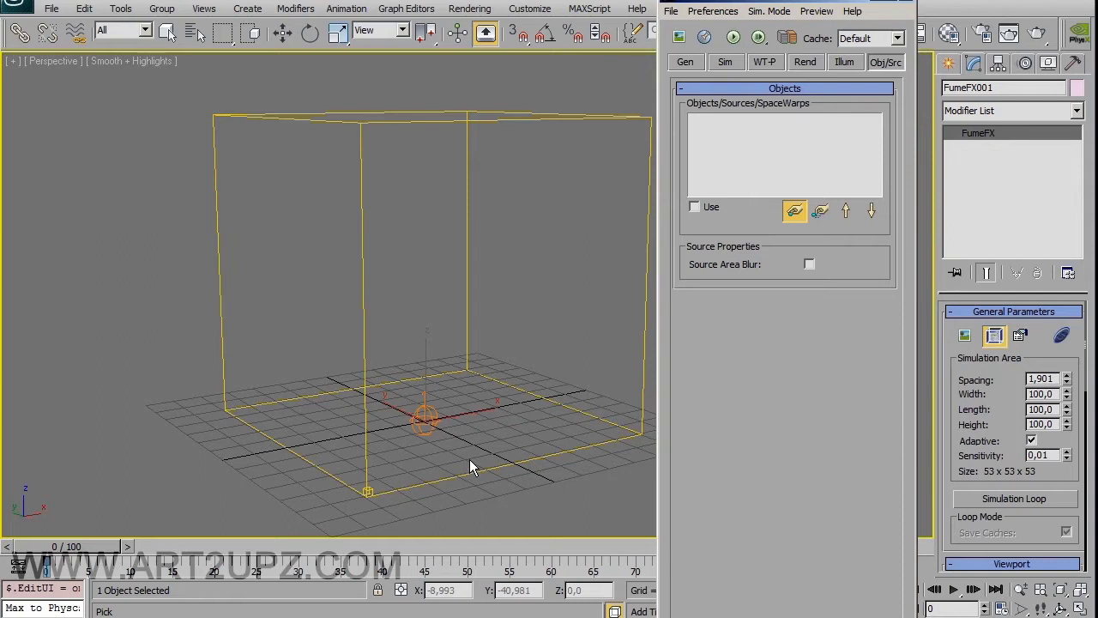
click(795, 211)
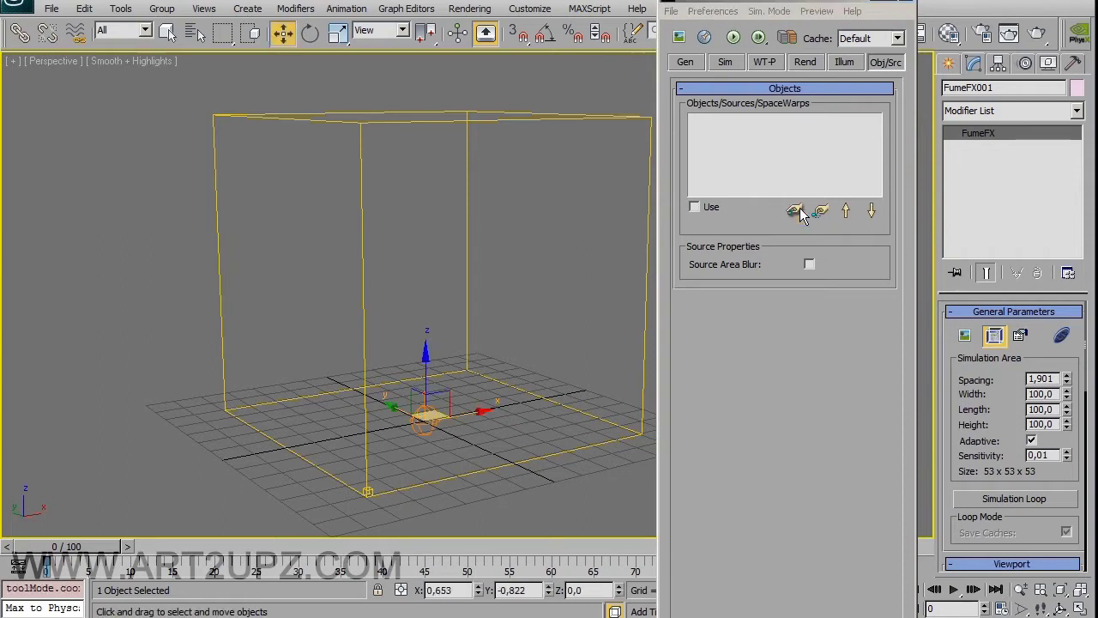
click(795, 211)
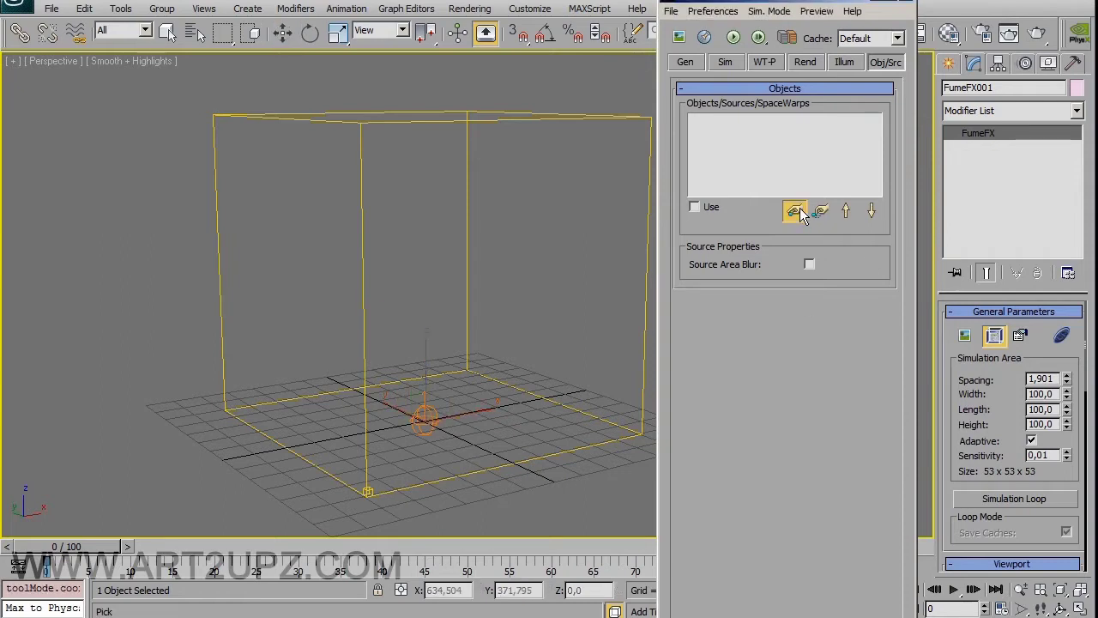
key(h)
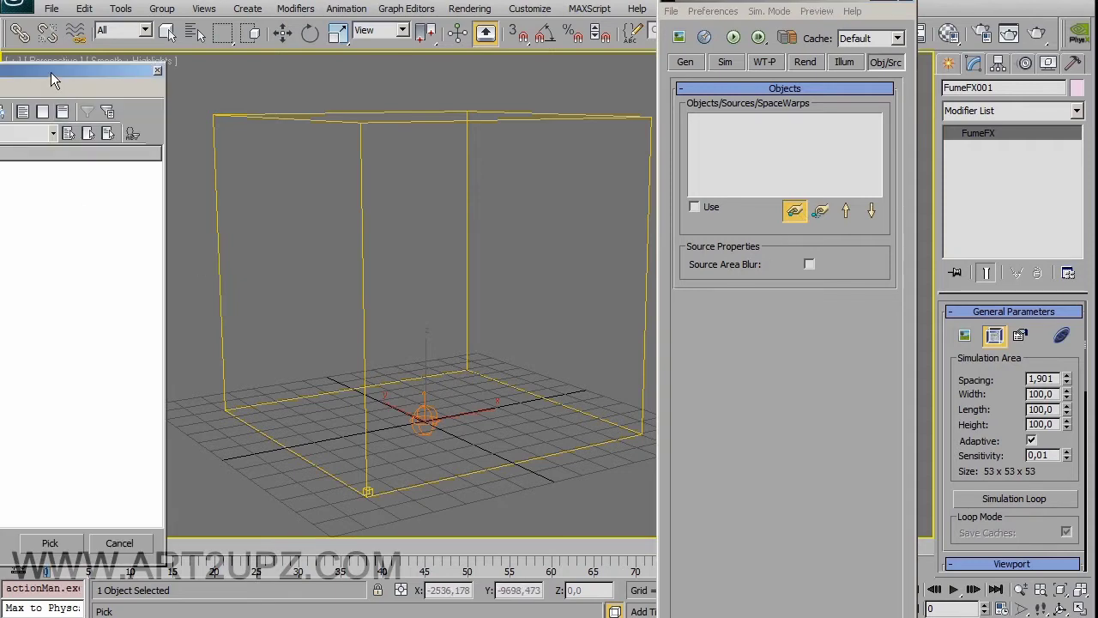
drag(51, 72, 562, 82)
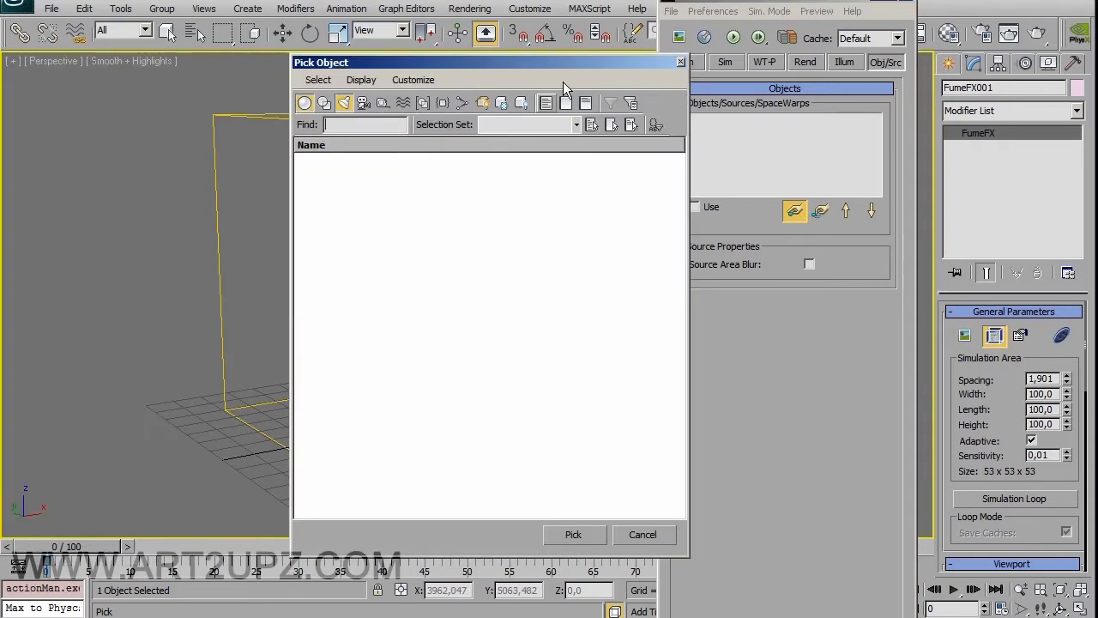
click(383, 103)
click(352, 160)
click(584, 533)
Raise the simple source about 3.4 units in the front view, so it sits higher in the container
scroll(473, 367, up, 5)
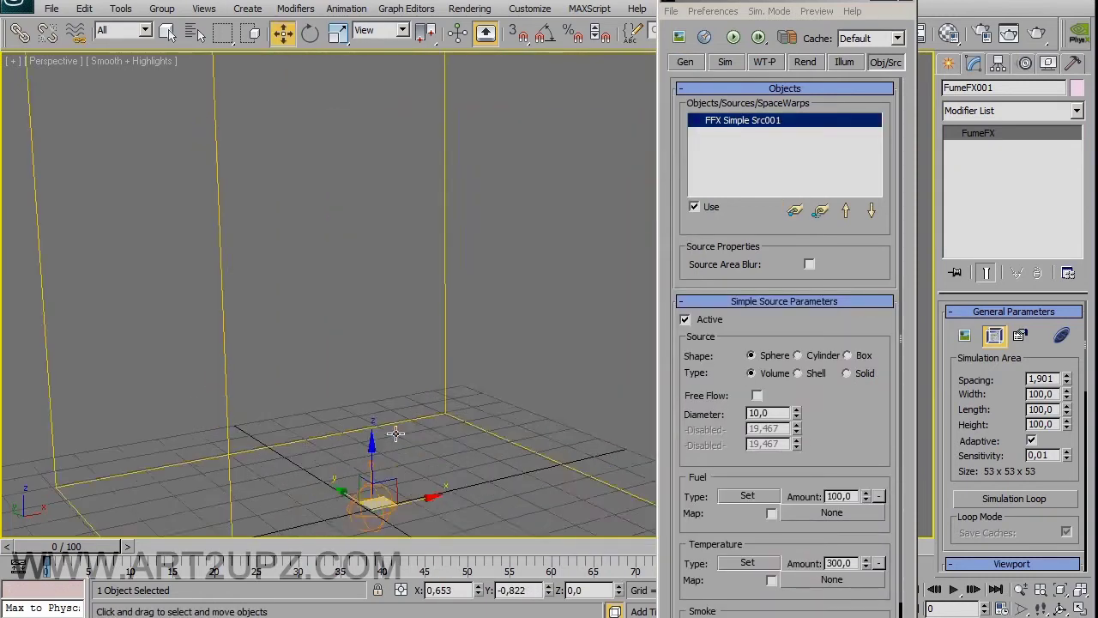
click(472, 390)
alt+middle_drag(515, 399, 504, 413)
key(f)
scroll(504, 414, up, 5)
scroll(317, 418, down, 1)
middle_drag(318, 418, 586, 140)
middle_drag(385, 382, 385, 348)
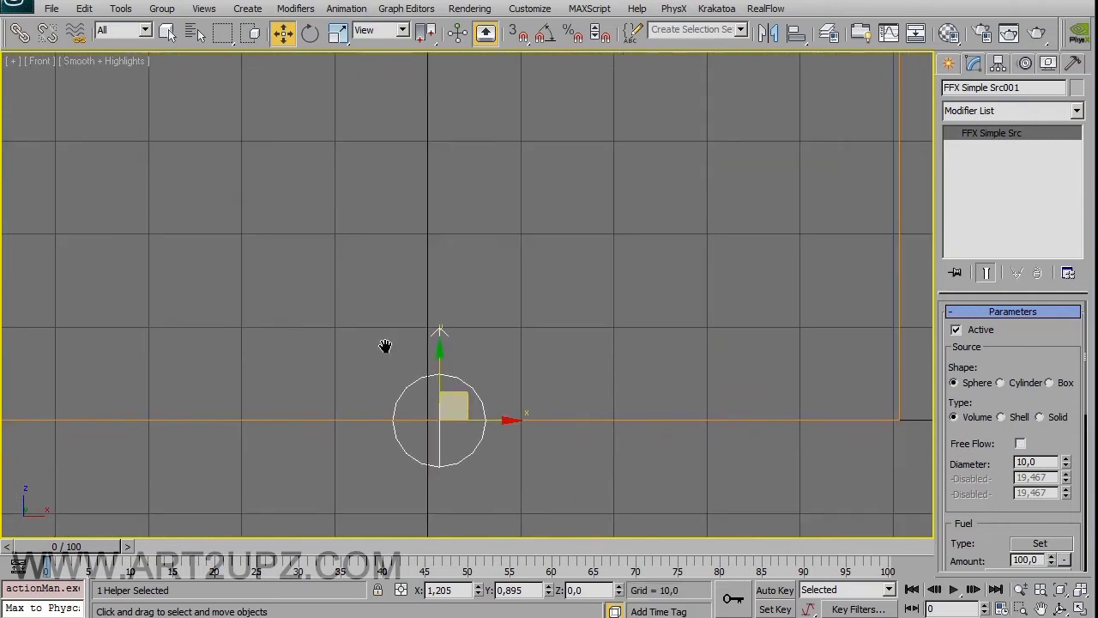
drag(437, 375, 442, 344)
scroll(621, 316, down, 5)
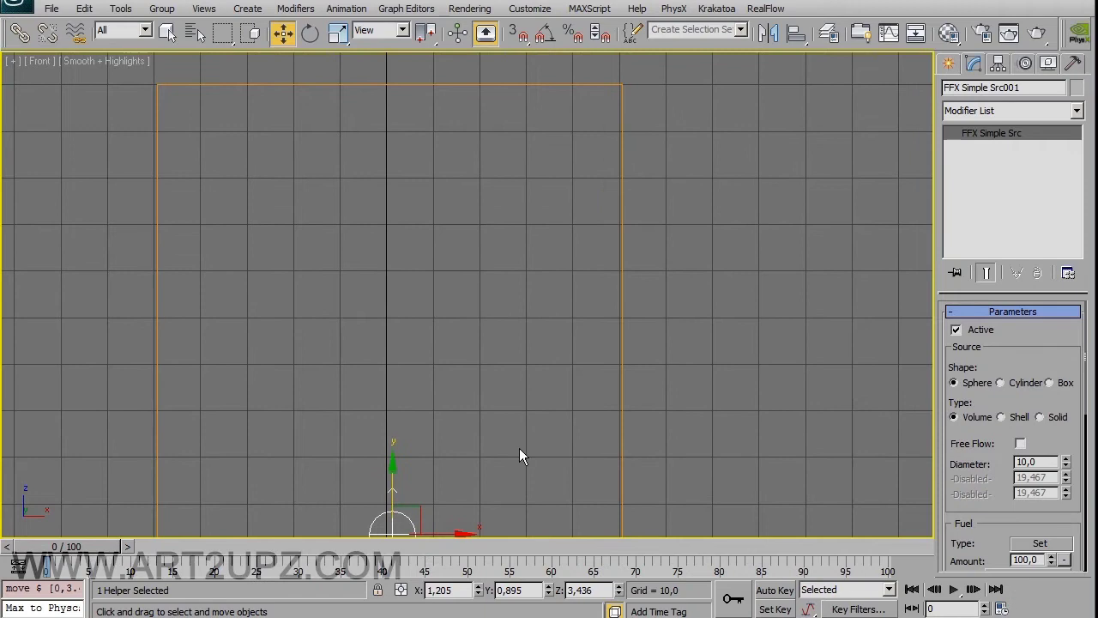
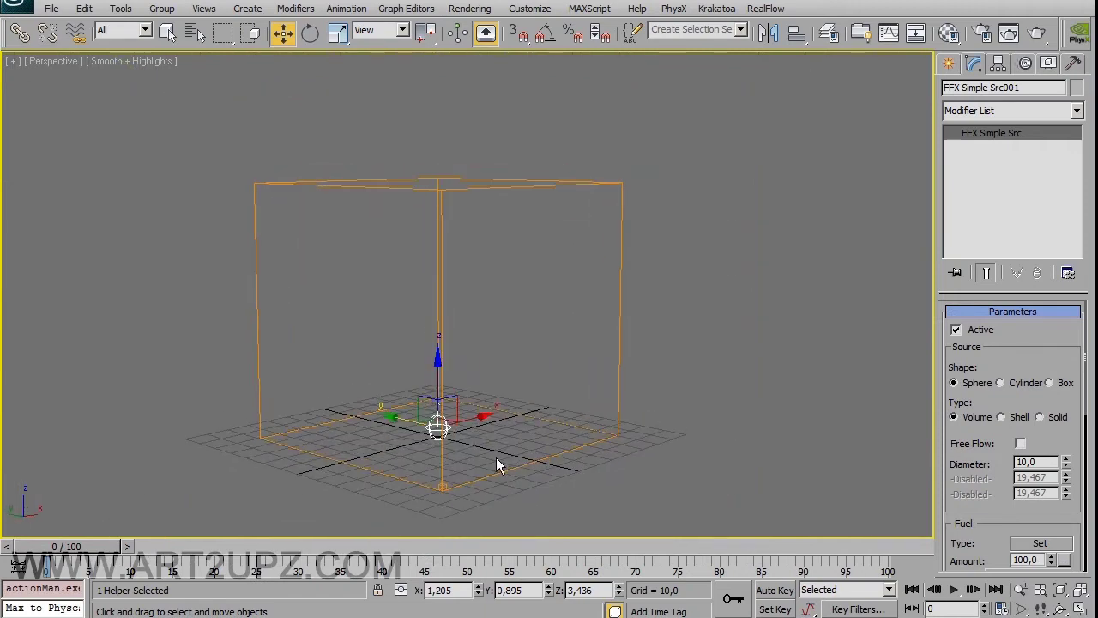
Reopen the FumeFX container's simulation settings and show its general and output parameters
drag(1055, 293, 1055, 170)
middle_drag(621, 400, 640, 357)
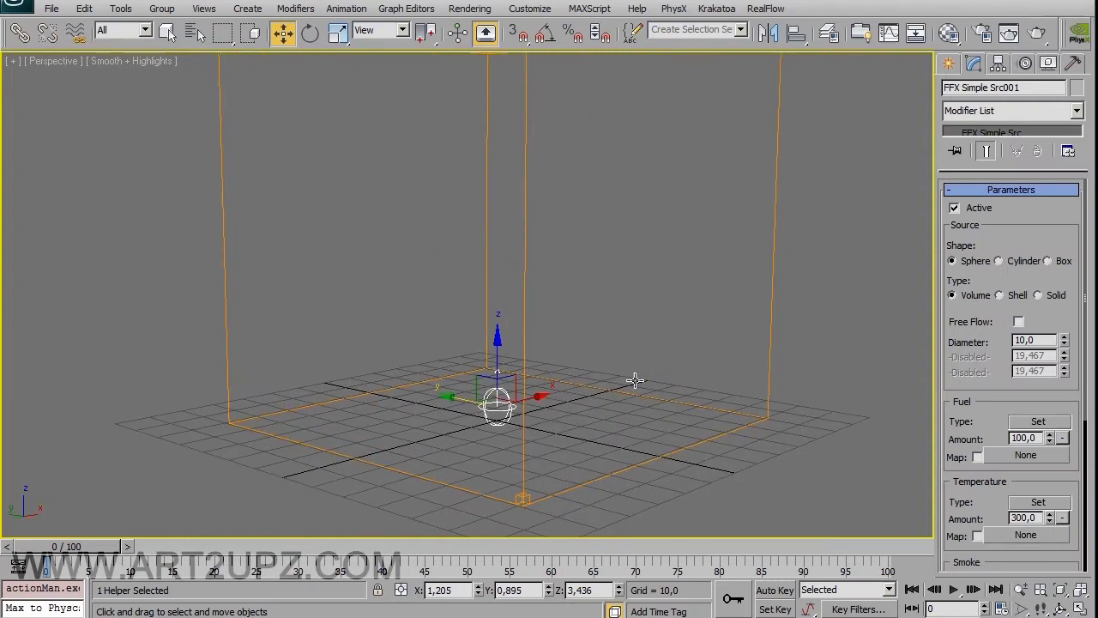
middle_drag(635, 271, 559, 301)
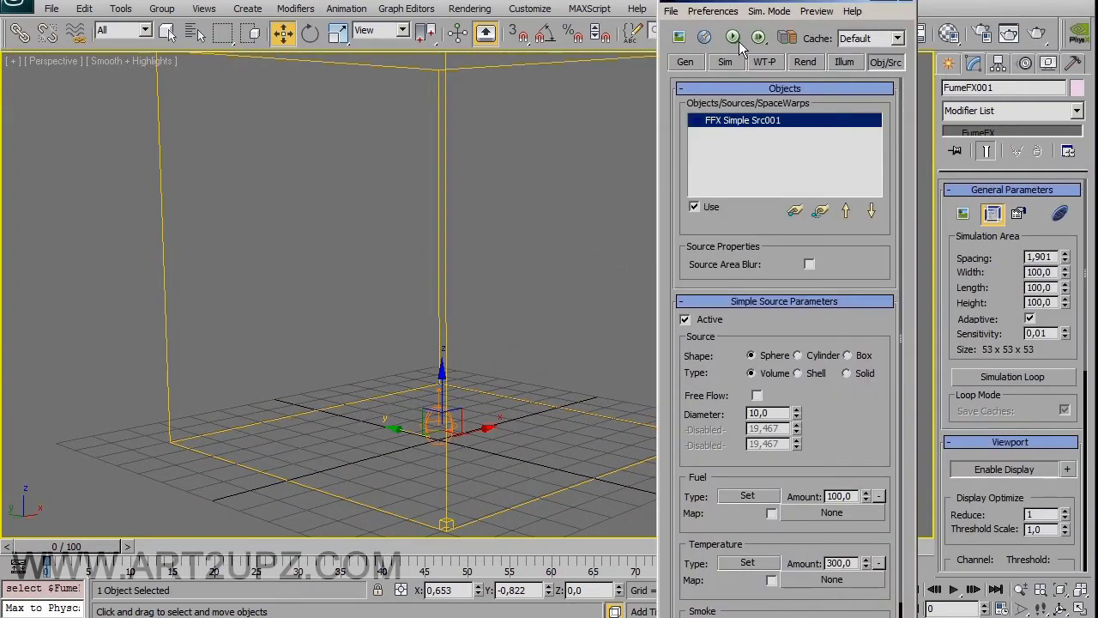
click(695, 59)
scroll(792, 329, down, 1)
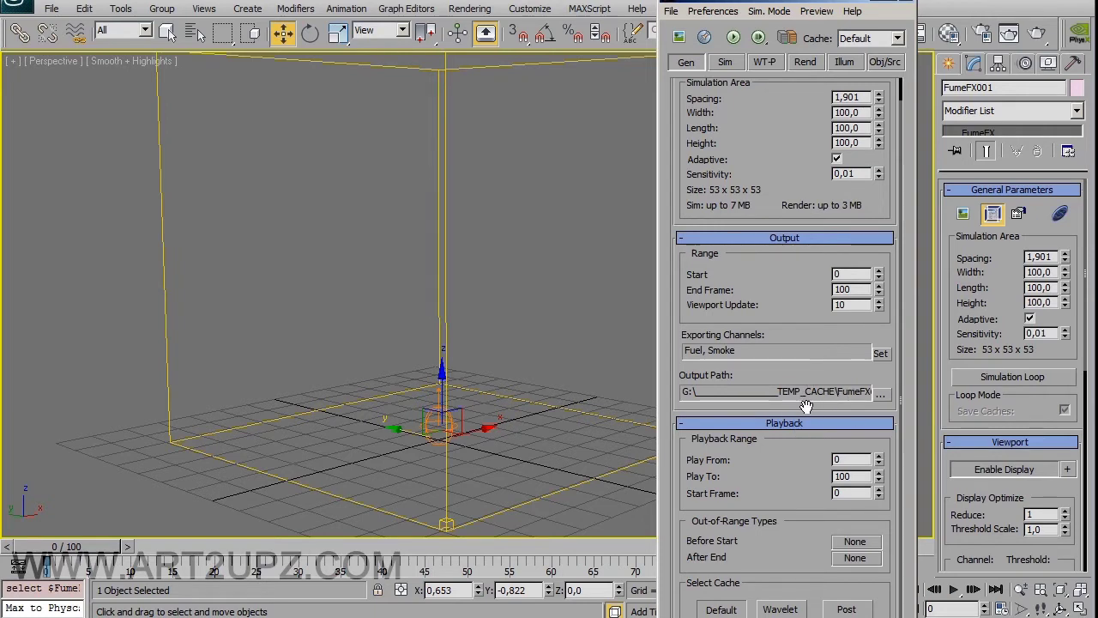
drag(826, 616, 826, 606)
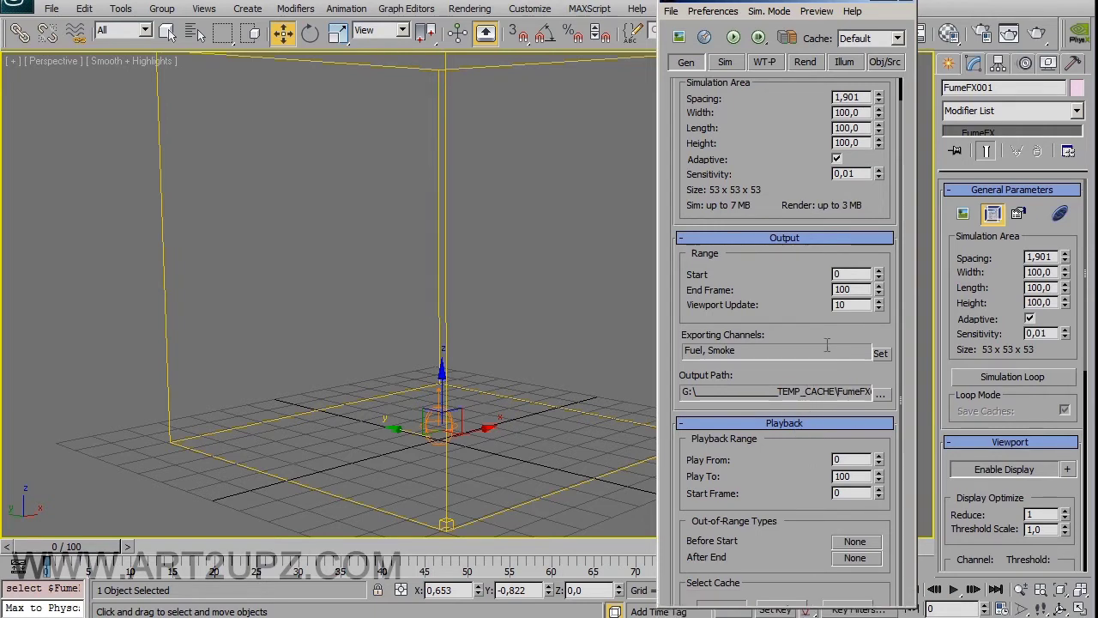
Set the simulation output path to the TEMP_CACHE folder on drive C, with the file name FumeFX601477_.fxd
click(883, 396)
click(994, 445)
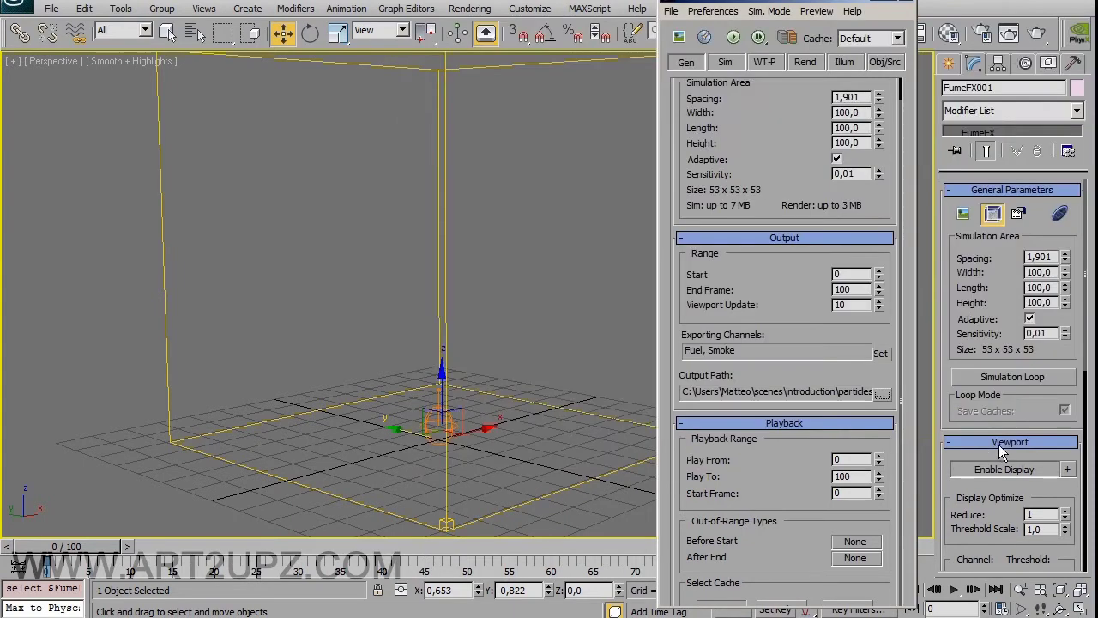
click(882, 397)
click(464, 312)
click(481, 325)
click(467, 309)
double_click(647, 132)
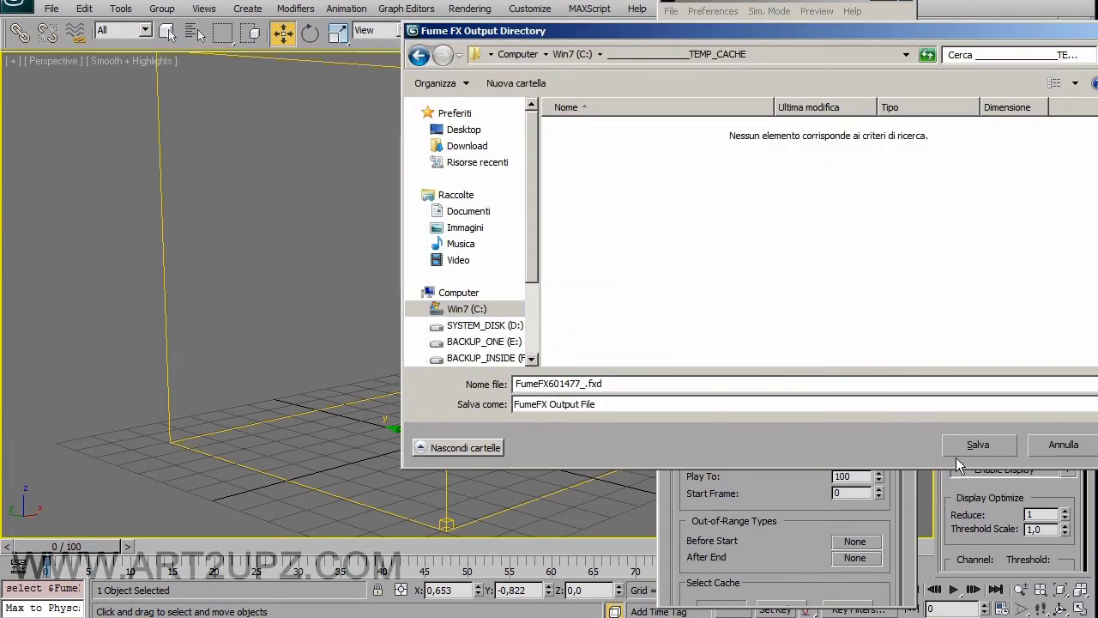
click(977, 447)
Try a simulation grid spacing of 0.5 and reduce the spacing to 0.1
scroll(785, 424, up, 1)
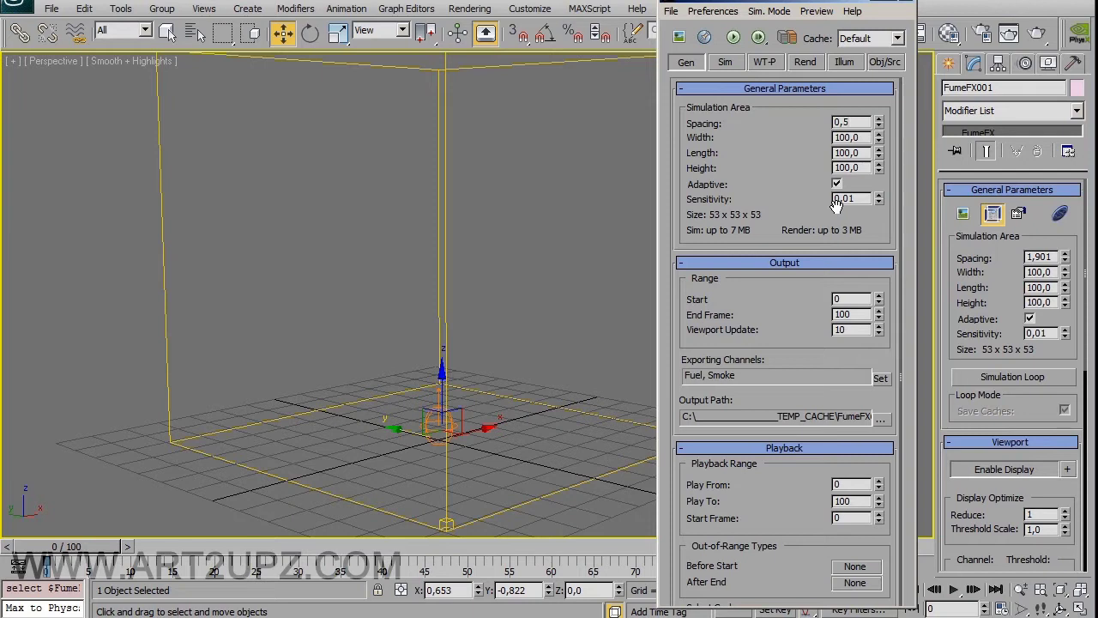
key(Return)
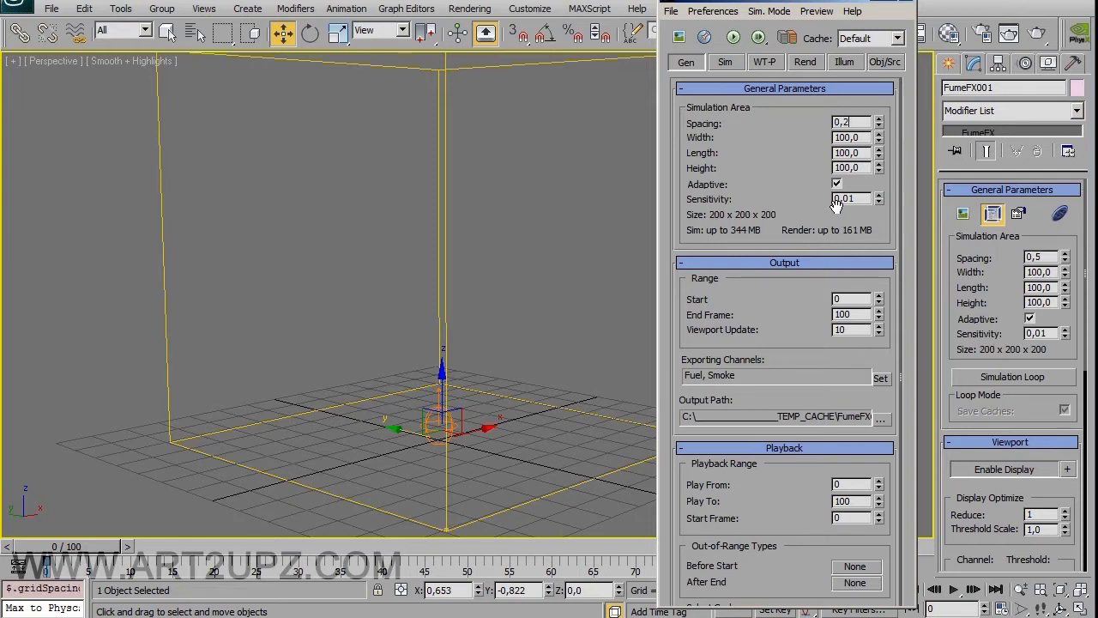
text(1)
key(Return)
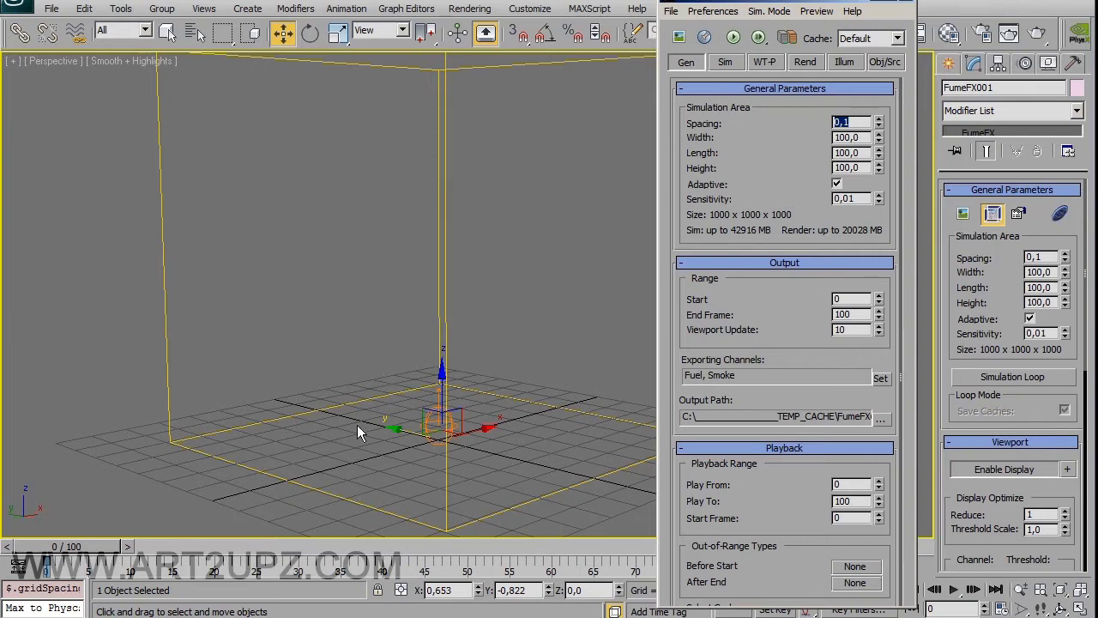
Set the container's voxel grid display to Auto and inspect the grid density around the simple source
scroll(1013, 452, down, 5)
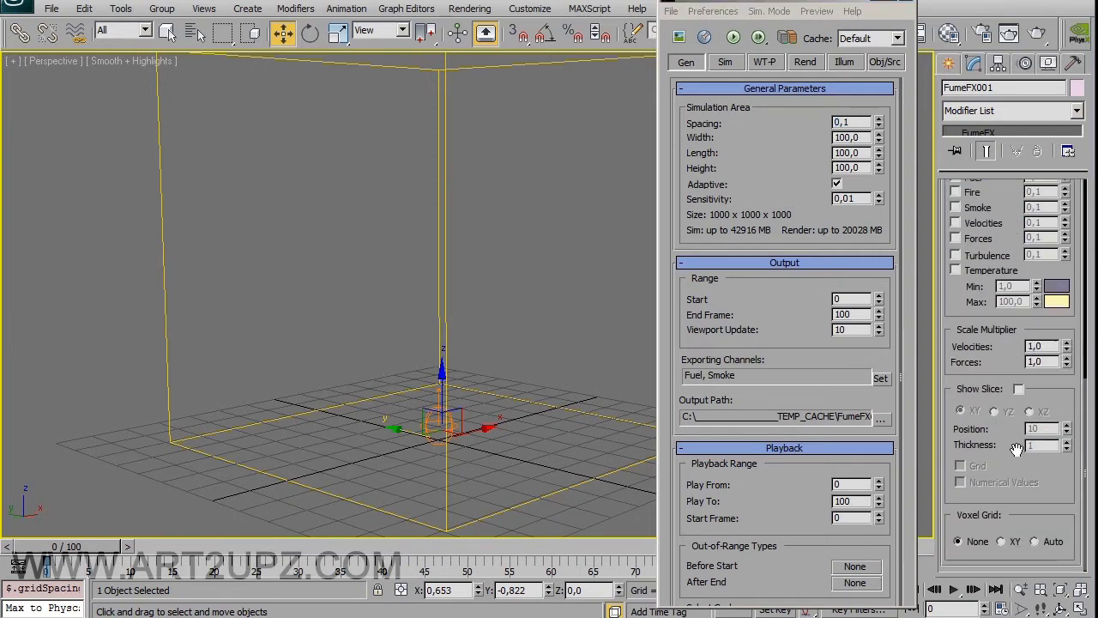
click(1038, 541)
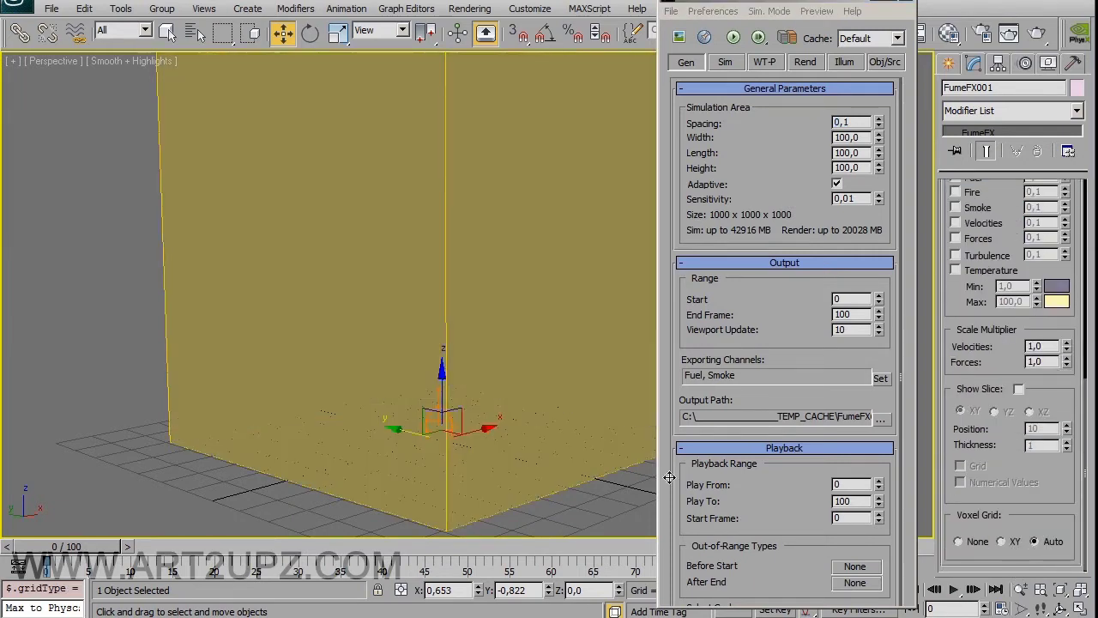
mouse_move(451, 410)
middle_down()
mouse_move(466, 279)
mouse_move(463, 304)
middle_up()
scroll(463, 304, down, 3)
middle_drag(454, 343, 440, 429)
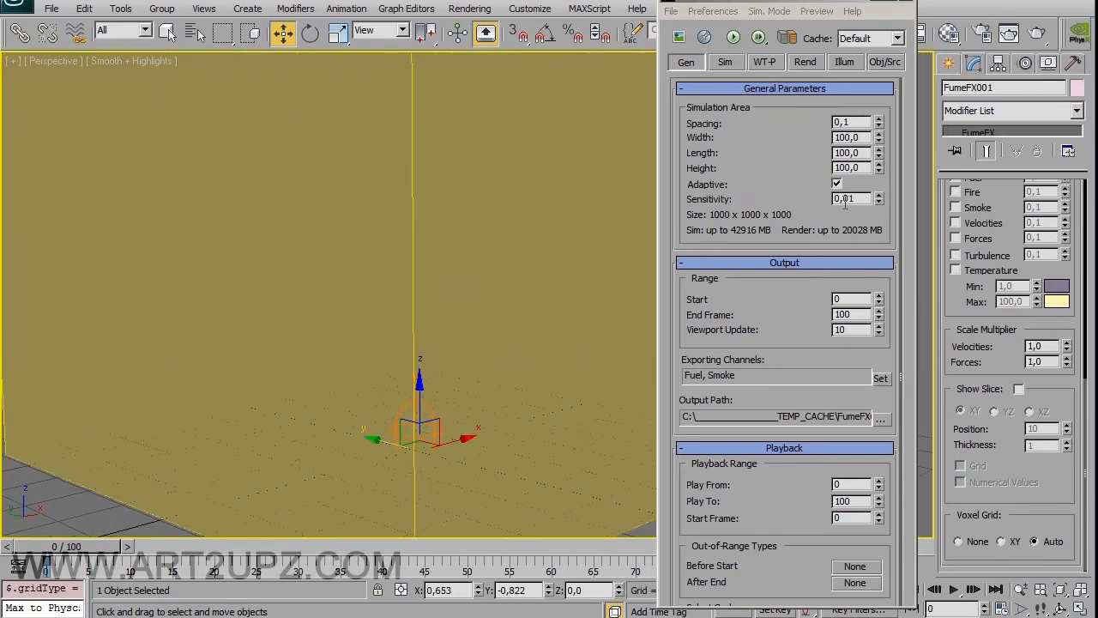
Try a coarser simulation grid spacing of 0.5 with the voxel grid displayed
click(863, 168)
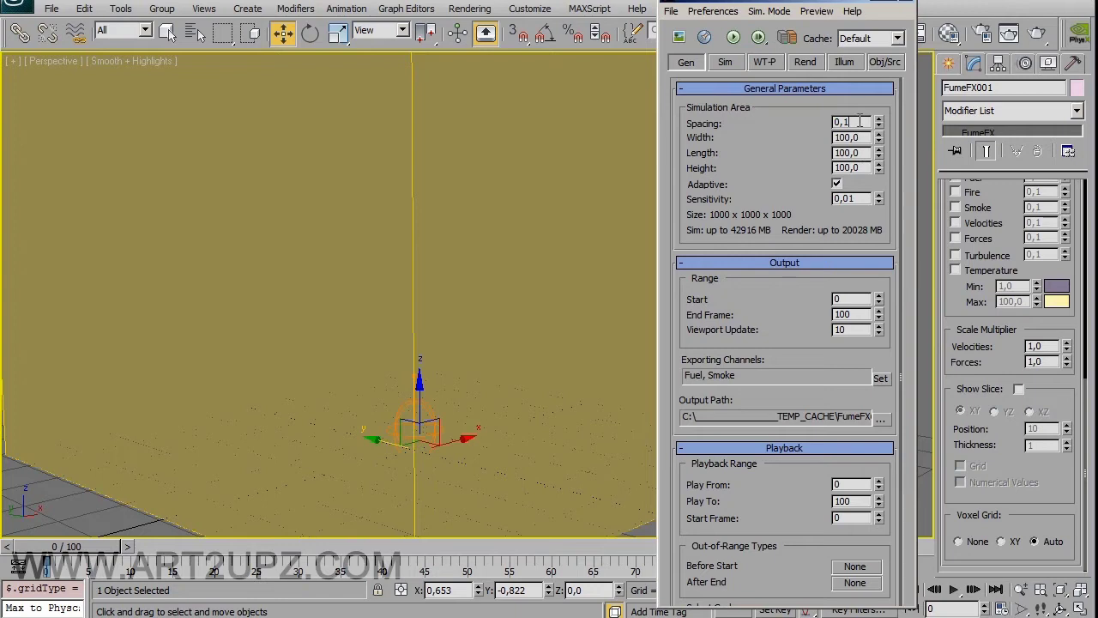
text(5)
key(Return)
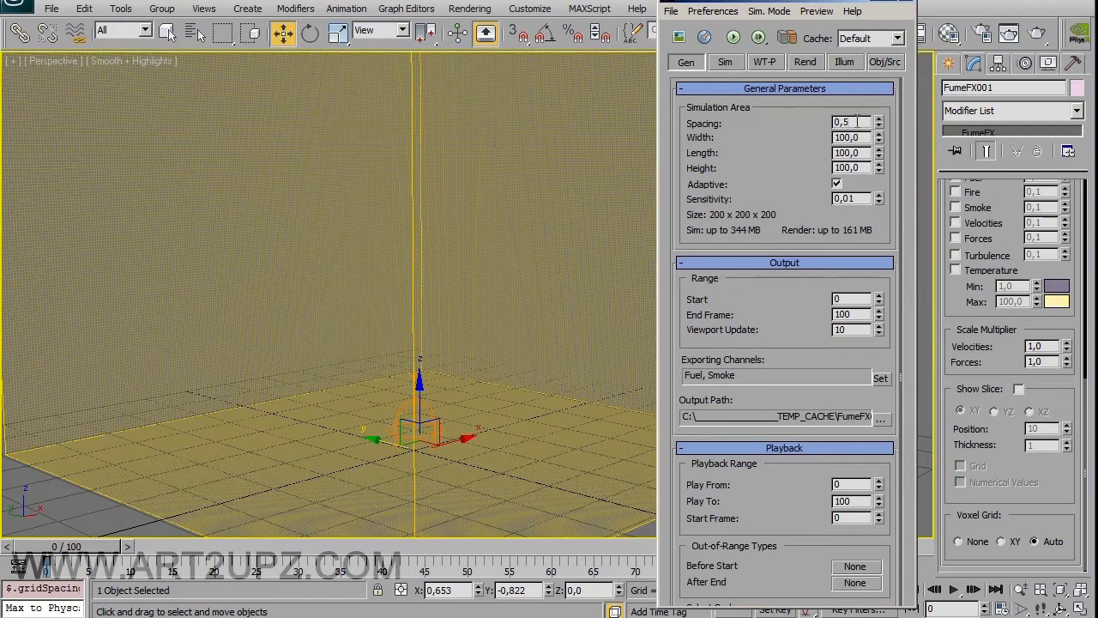
Set the simulation grid spacing to 1.0 and check the coarser voxel grid in the perspective view
text(8)
key(Return)
text(1)
key(Return)
middle_drag(257, 327, 279, 320)
scroll(385, 326, down, 3)
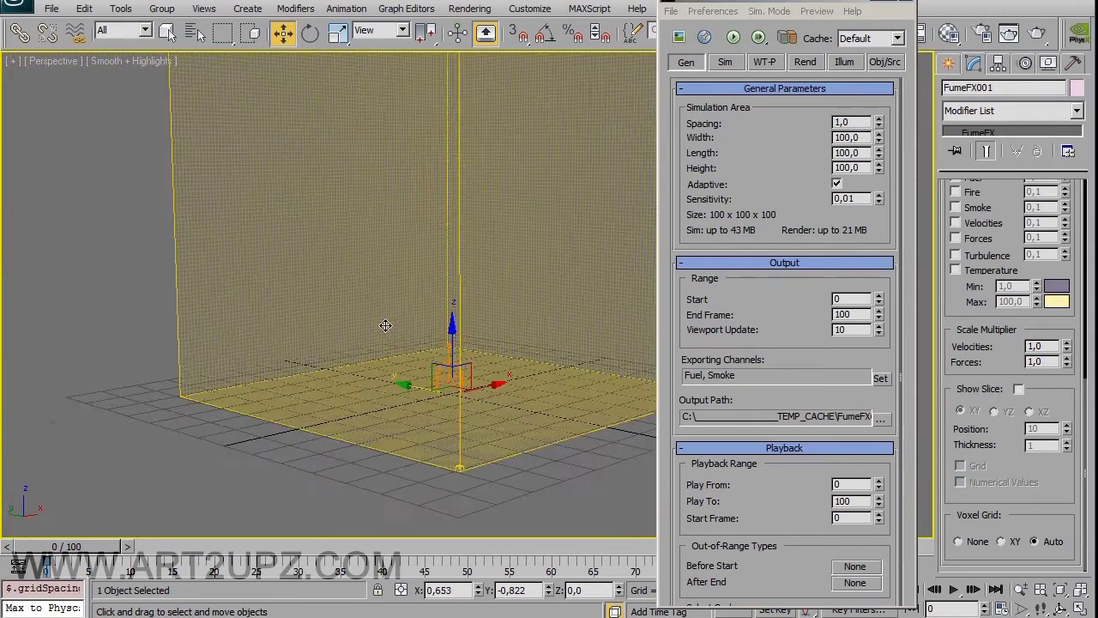
middle_drag(437, 307, 387, 353)
mouse_move(494, 265)
middle_down()
mouse_move(392, 380)
mouse_move(502, 255)
mouse_move(493, 265)
middle_up()
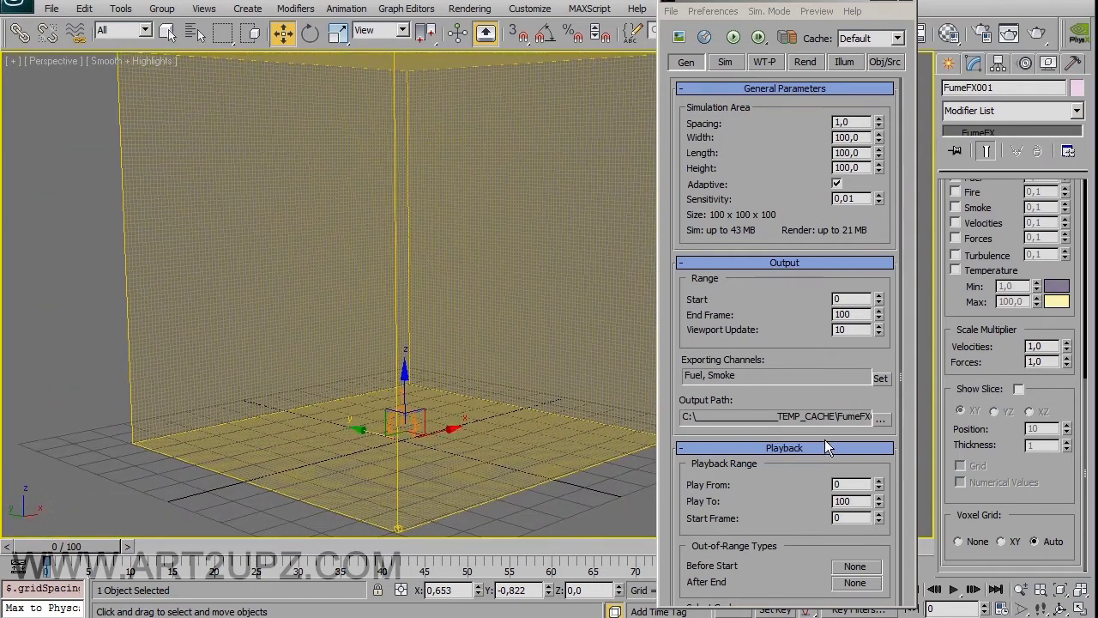
Open the FumeFX output preview window and place it clear of the simulation settings
click(678, 38)
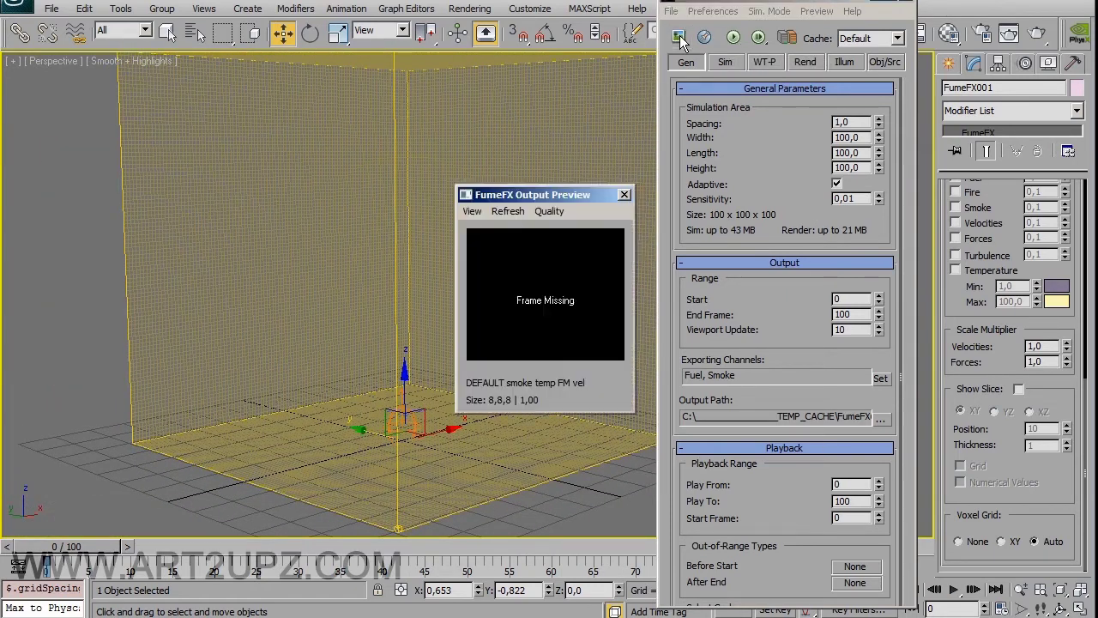
drag(583, 196, 178, 95)
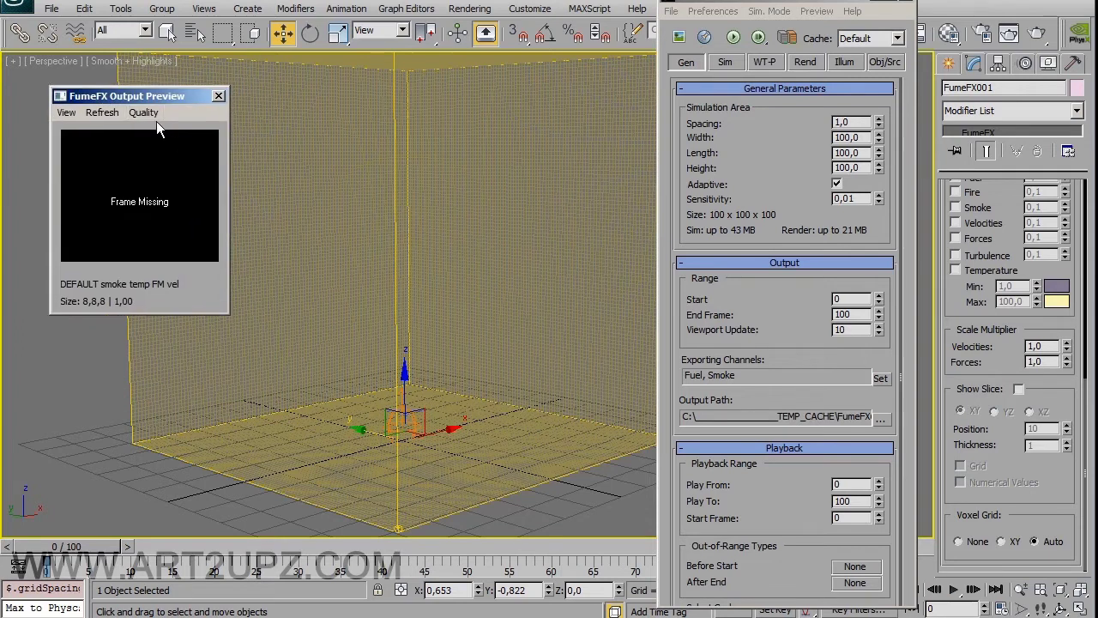
click(153, 114)
click(187, 96)
Start the default simulation for frames 0 to 100 and move its progress window off the container
click(732, 37)
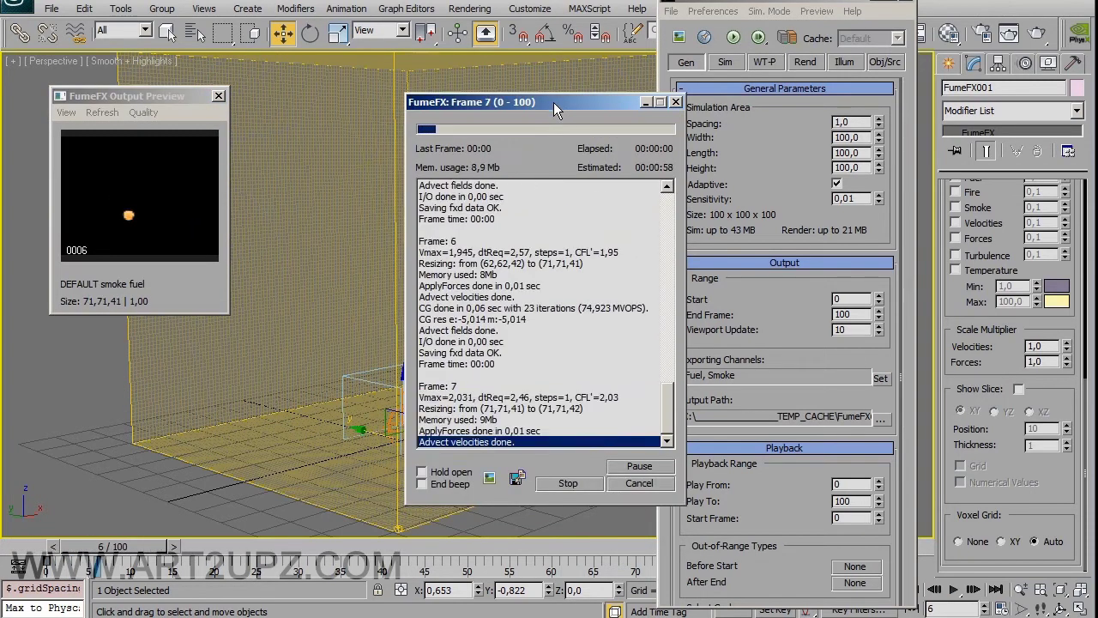
drag(553, 103, 468, 87)
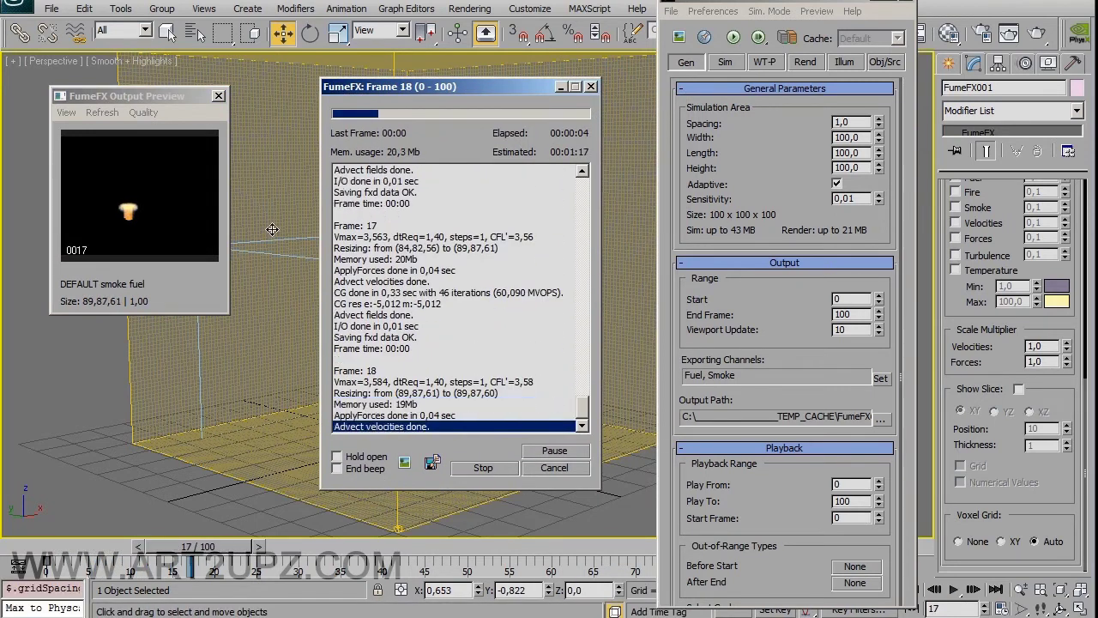
drag(447, 85, 704, 74)
Set the container's viewport display reduction to 5 and show the Fire channel
scroll(995, 335, up, 3)
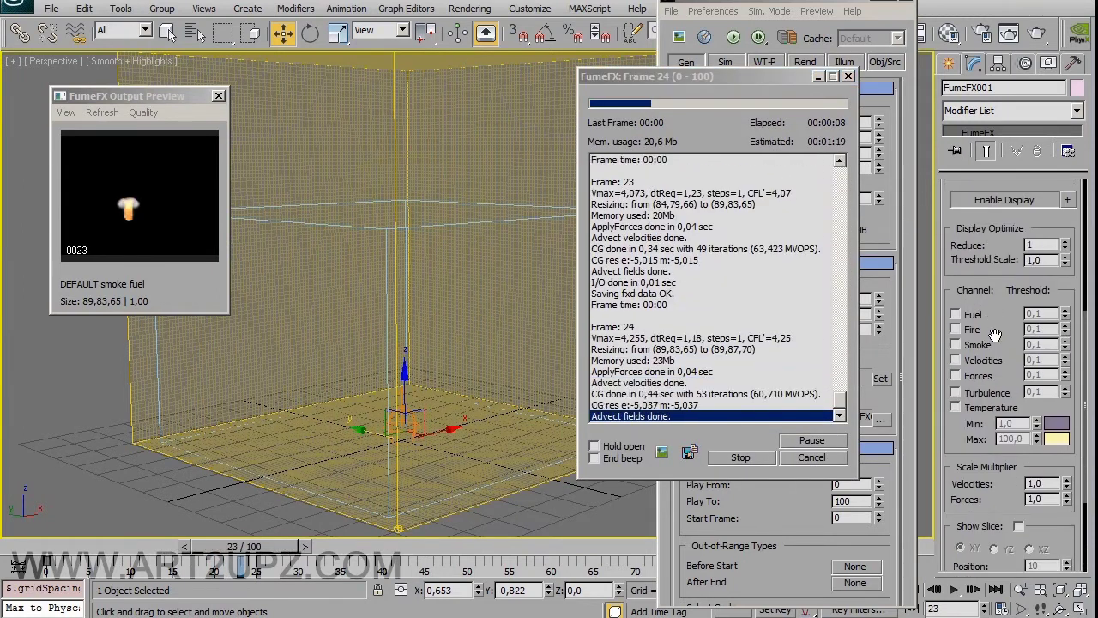
scroll(995, 335, up, 3)
drag(1052, 347, 986, 347)
text(5)
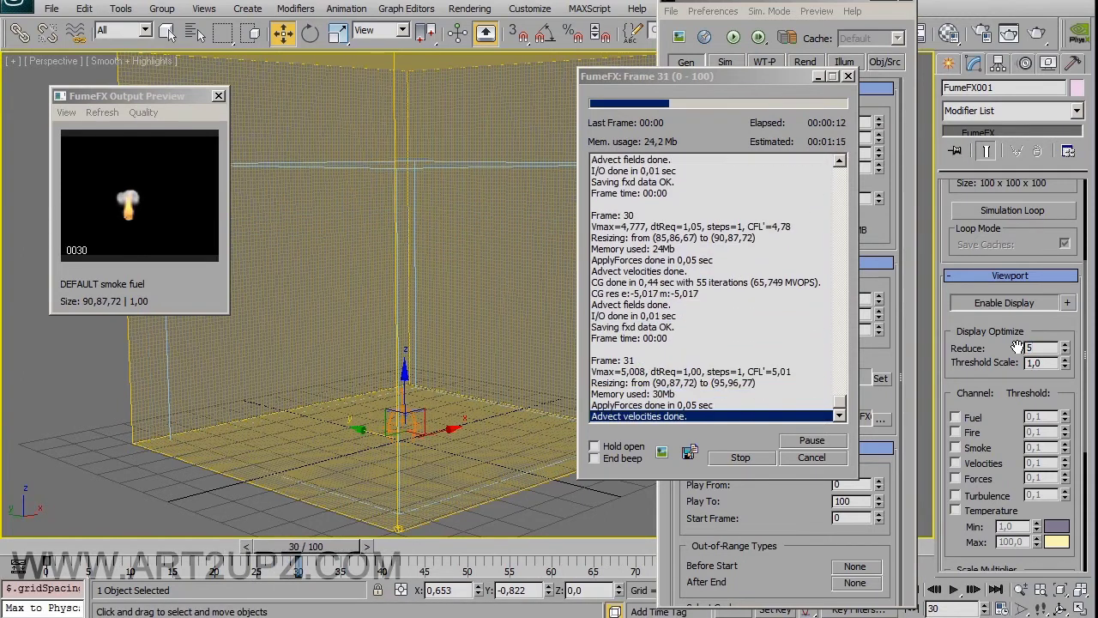
scroll(1011, 369, down, 2)
click(956, 404)
Rearrange the FumeFX windows by shortening the simulation settings window and enlarging the output preview
drag(731, 80, 541, 90)
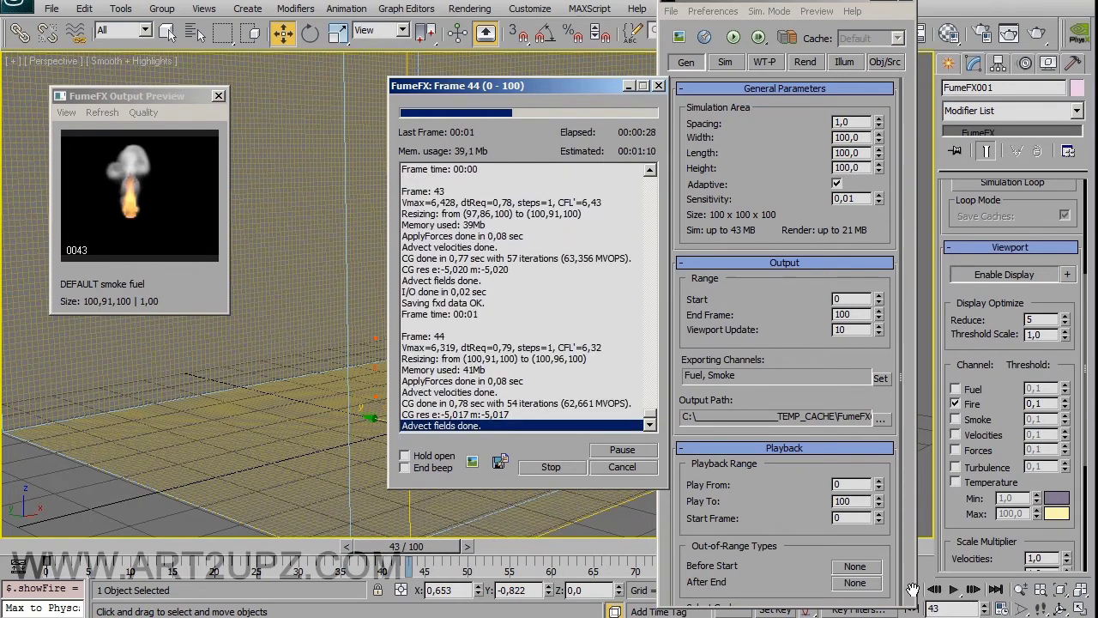
drag(884, 609, 883, 532)
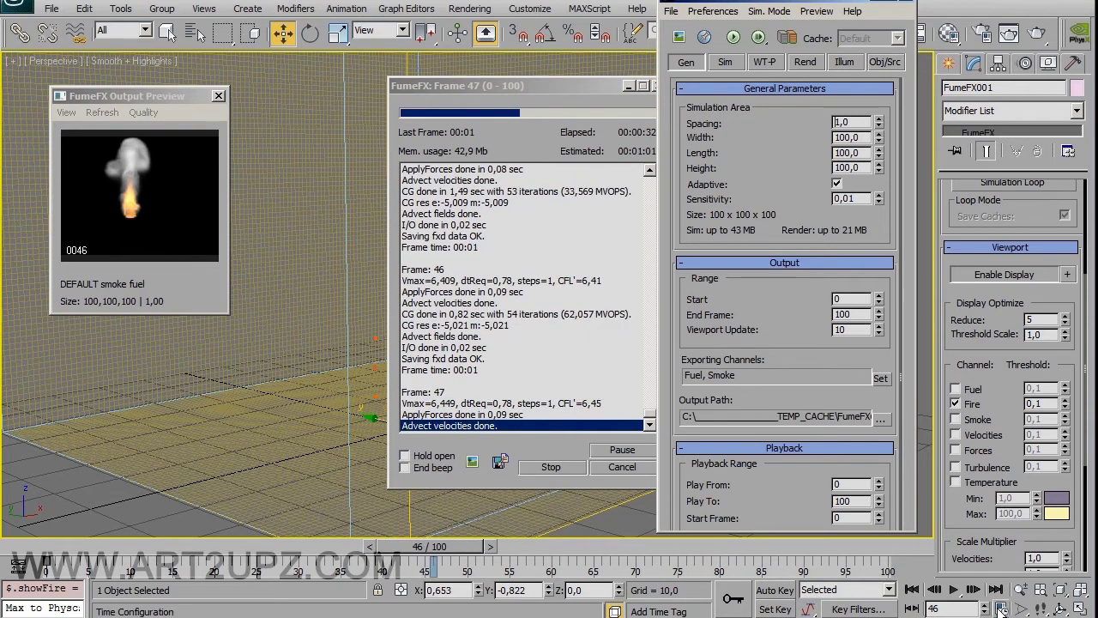
drag(602, 83, 590, 87)
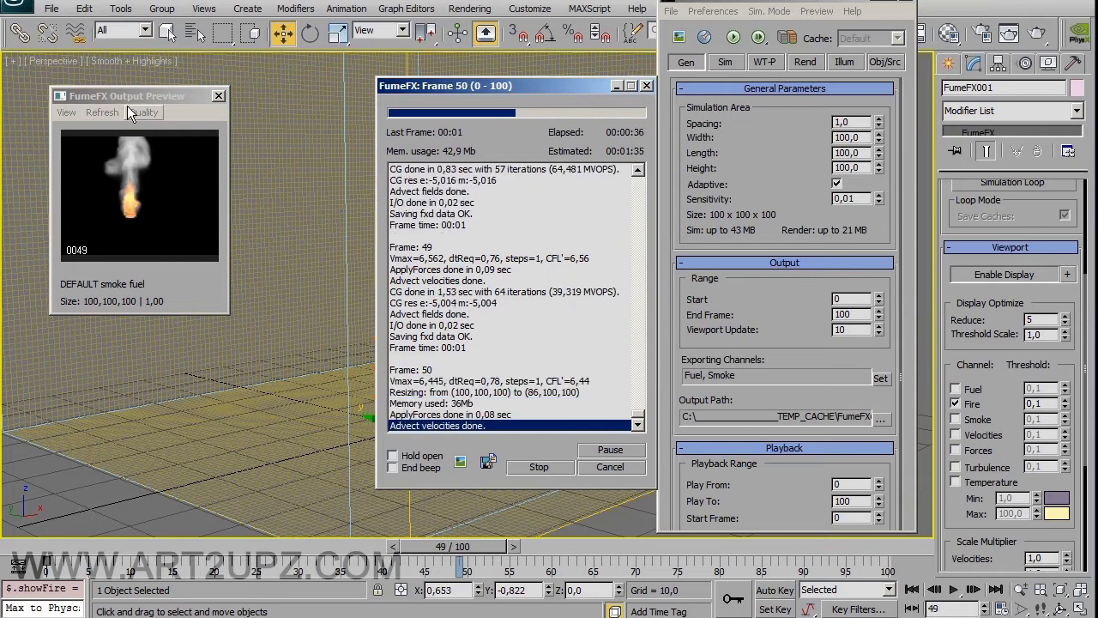
drag(137, 97, 139, 123)
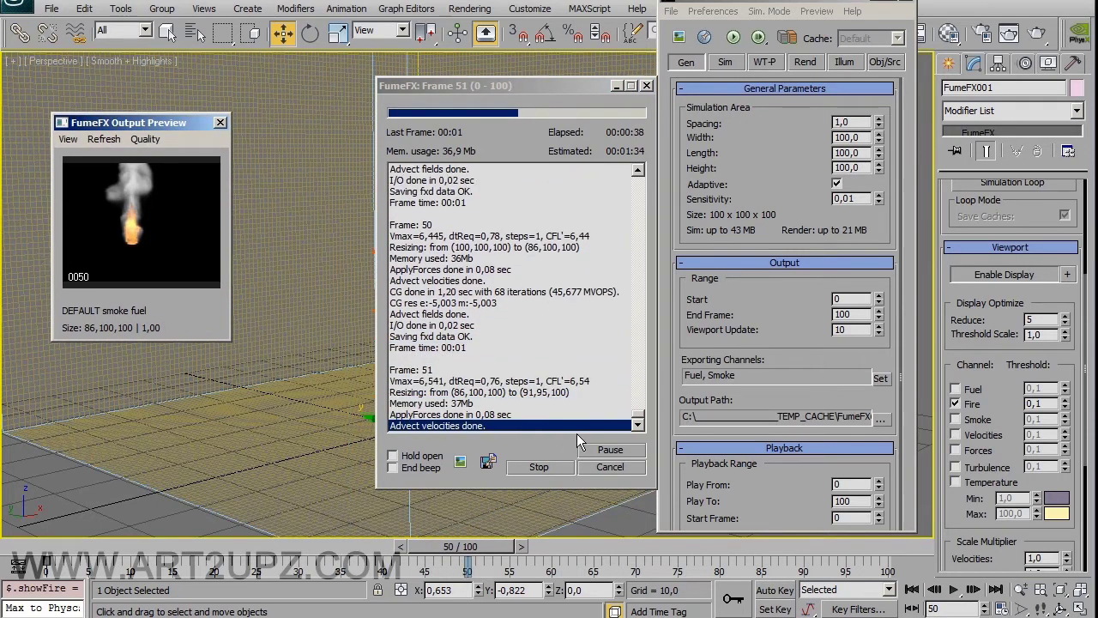
drag(227, 340, 330, 486)
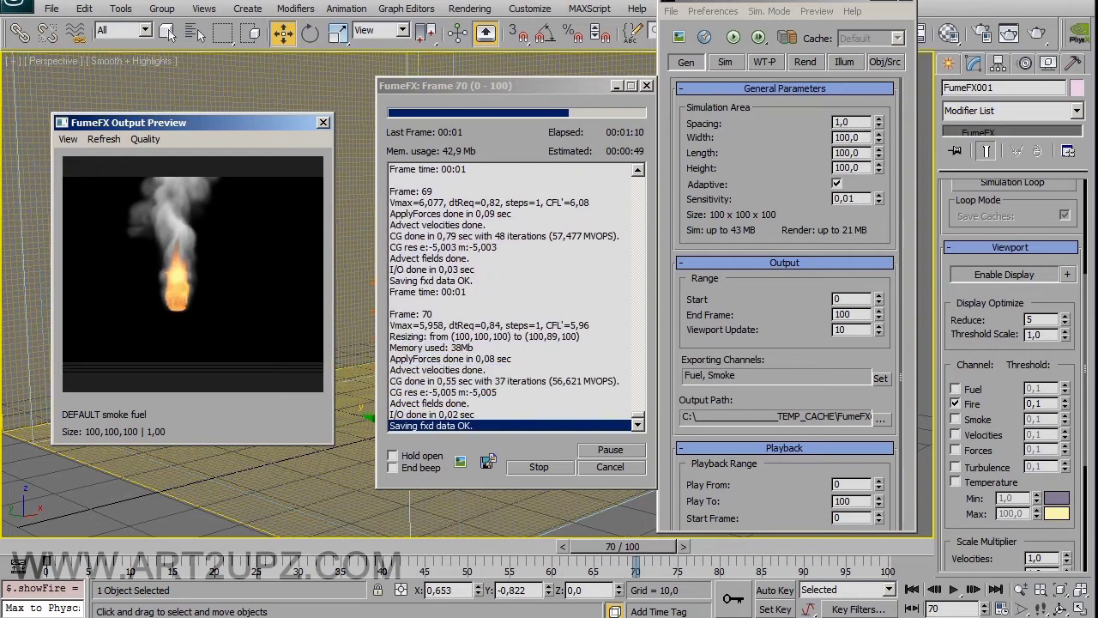
Switch to Windows Explorer and look at the cached .fxd frame files in the TEMP_CACHE folder
key(alt+Tab)
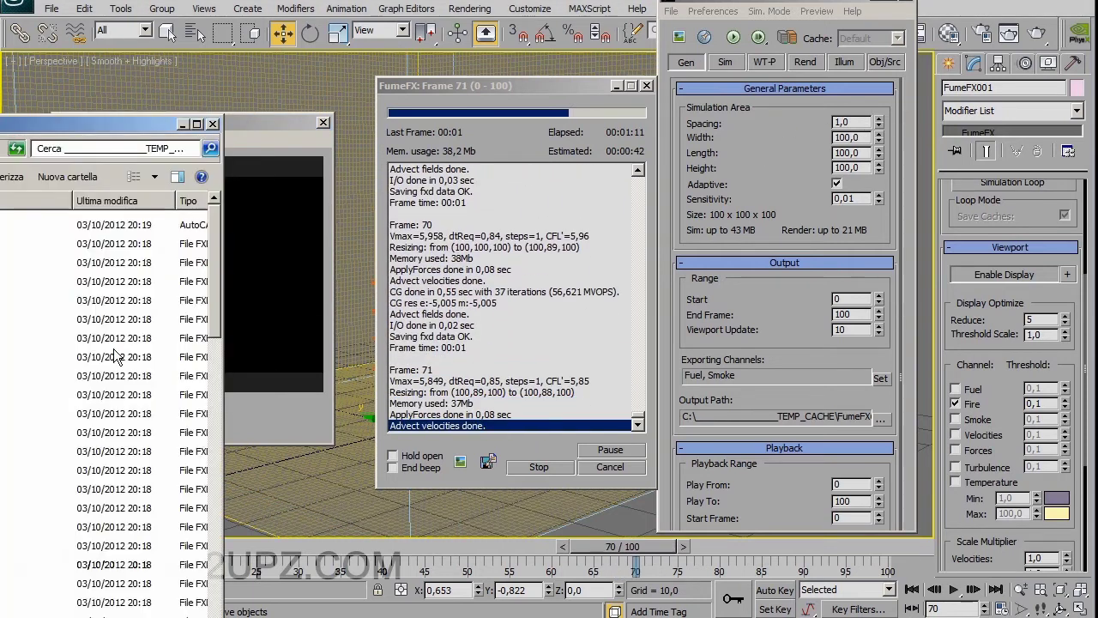
click(129, 395)
drag(8, 124, 399, 31)
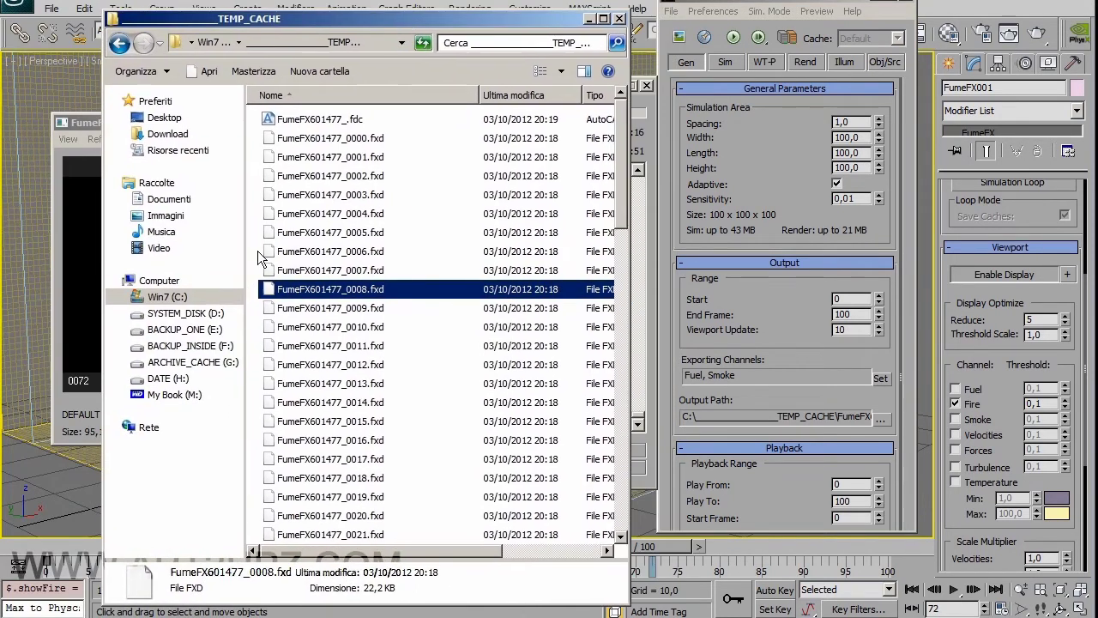
Check the TEMP_CACHE folder's size on drive C through its properties, reopen the folder and minimize the Explorer window
click(167, 296)
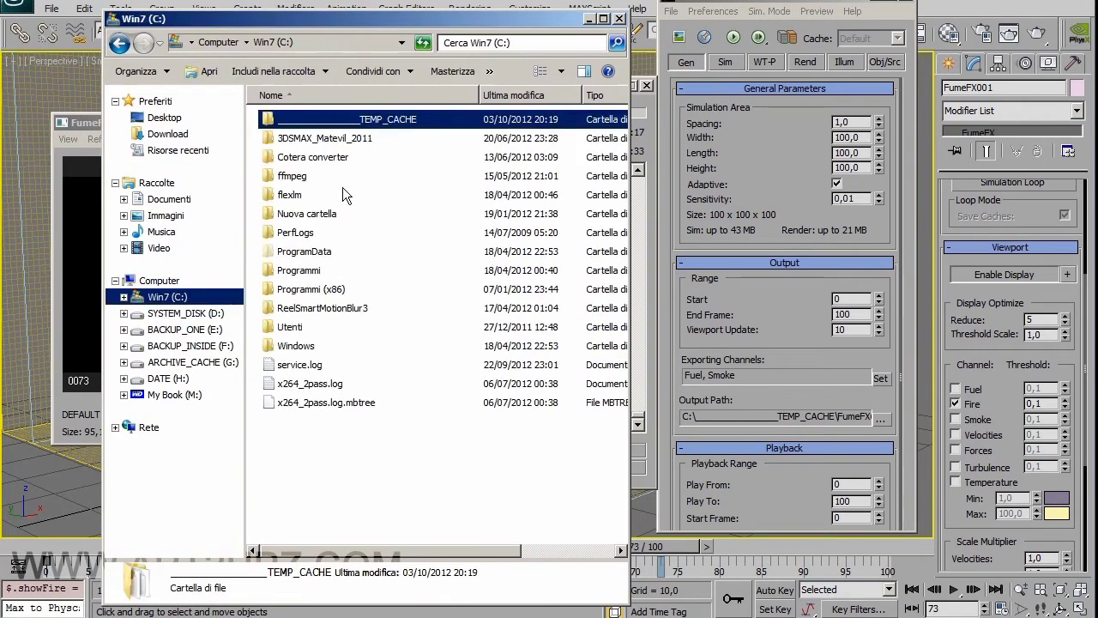
right_click(328, 127)
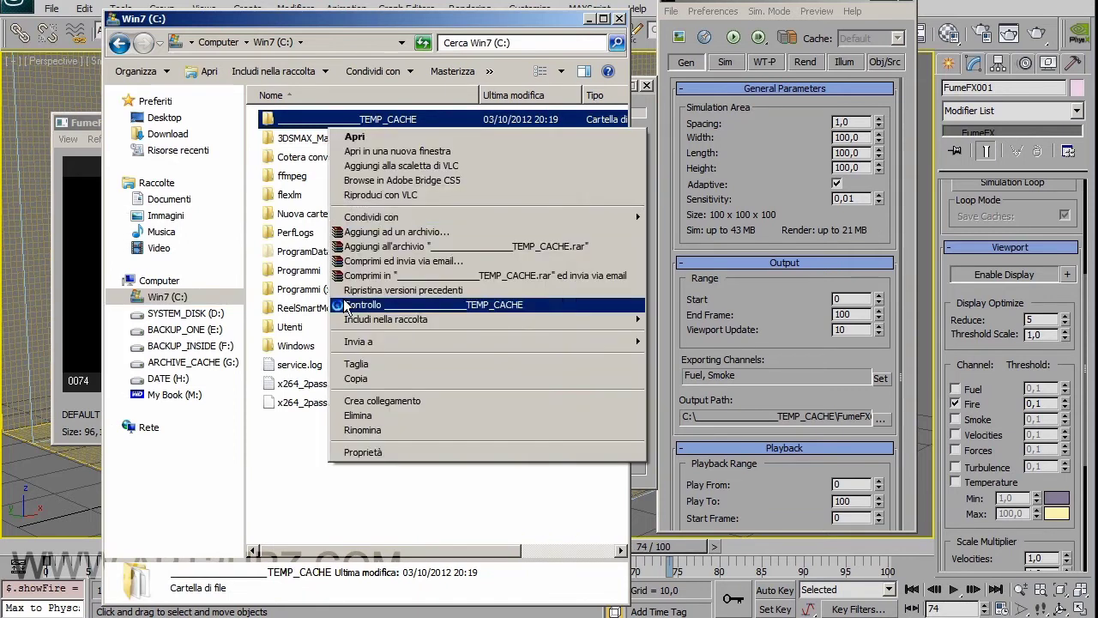
click(364, 453)
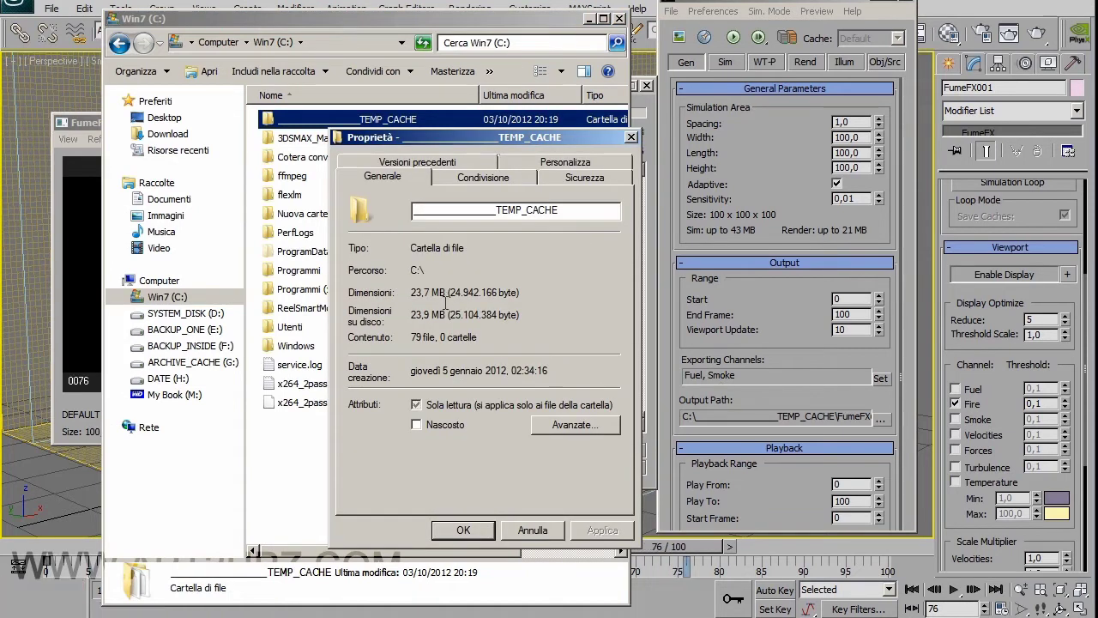
click(630, 139)
double_click(299, 123)
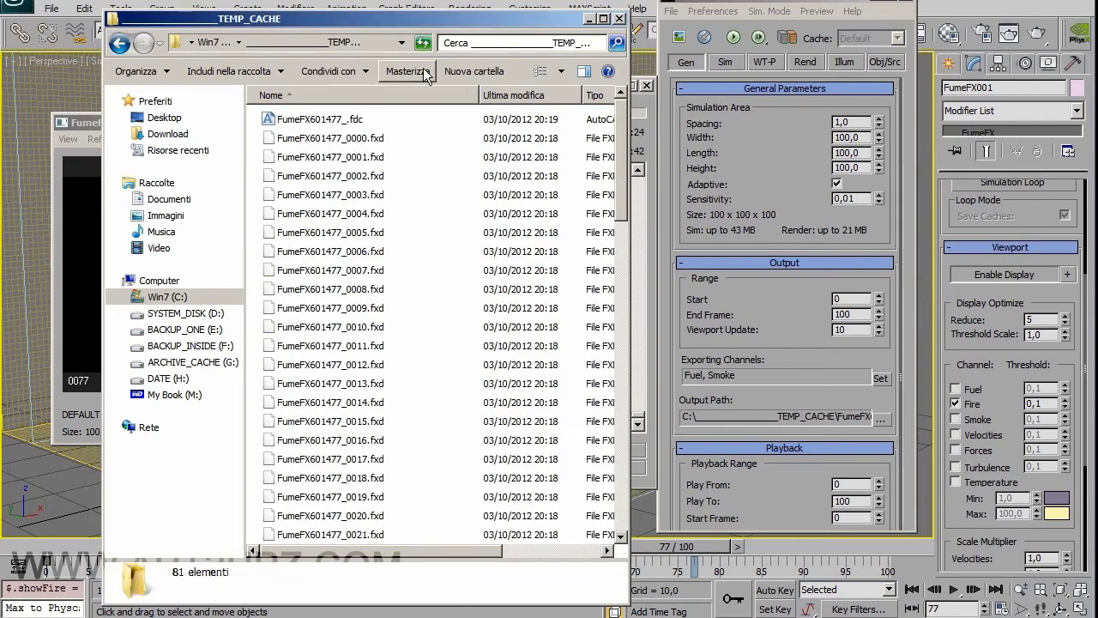
click(588, 19)
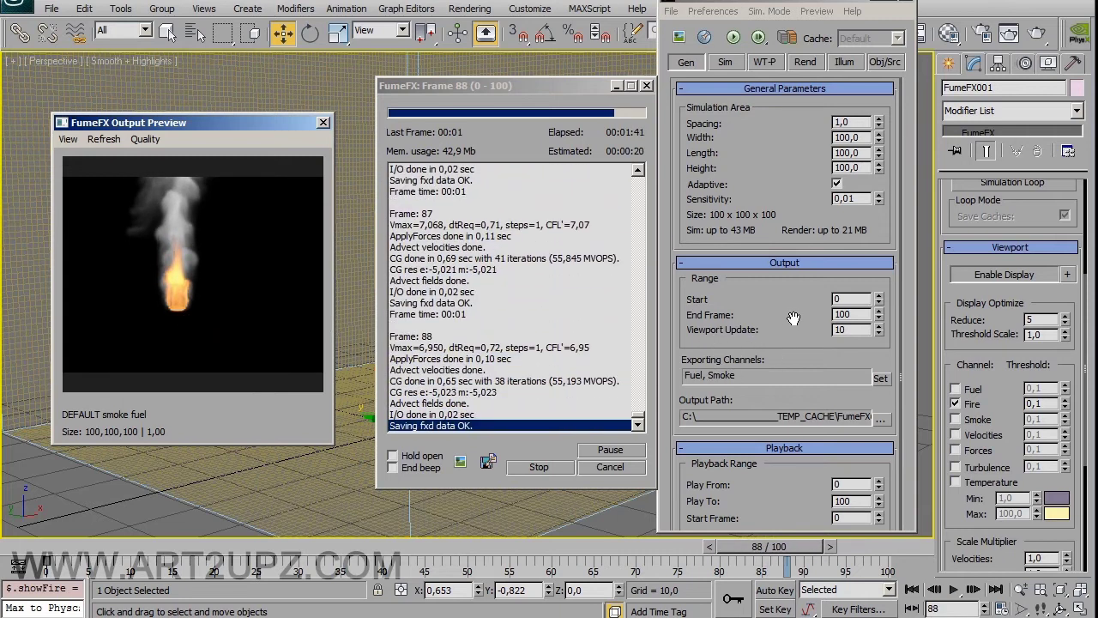
click(755, 364)
scroll(755, 364, down, 1)
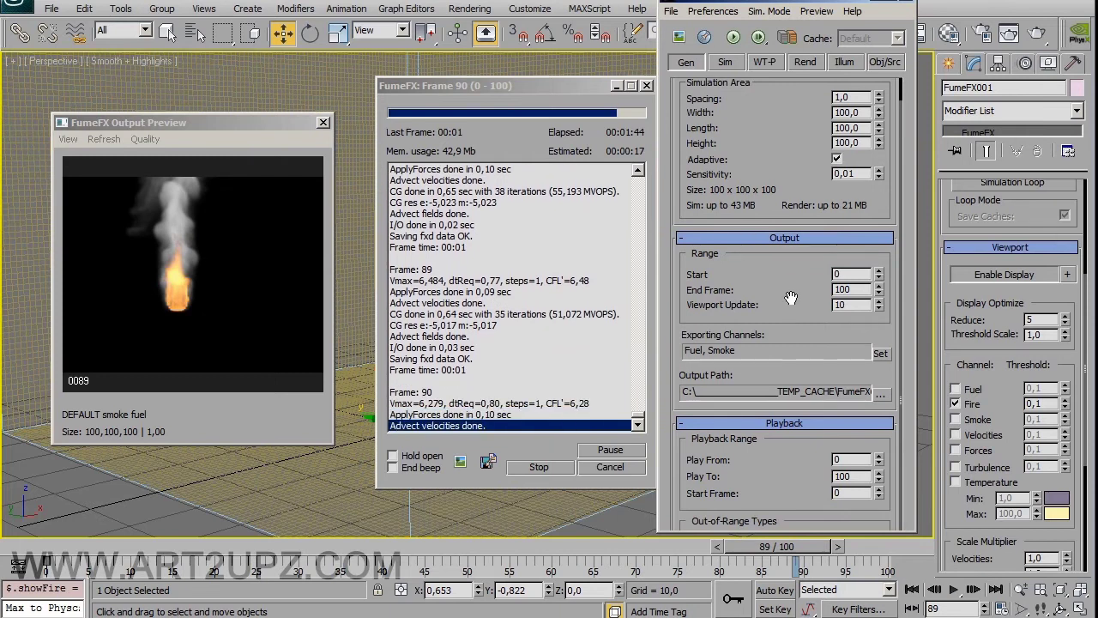
scroll(763, 223, up, 1)
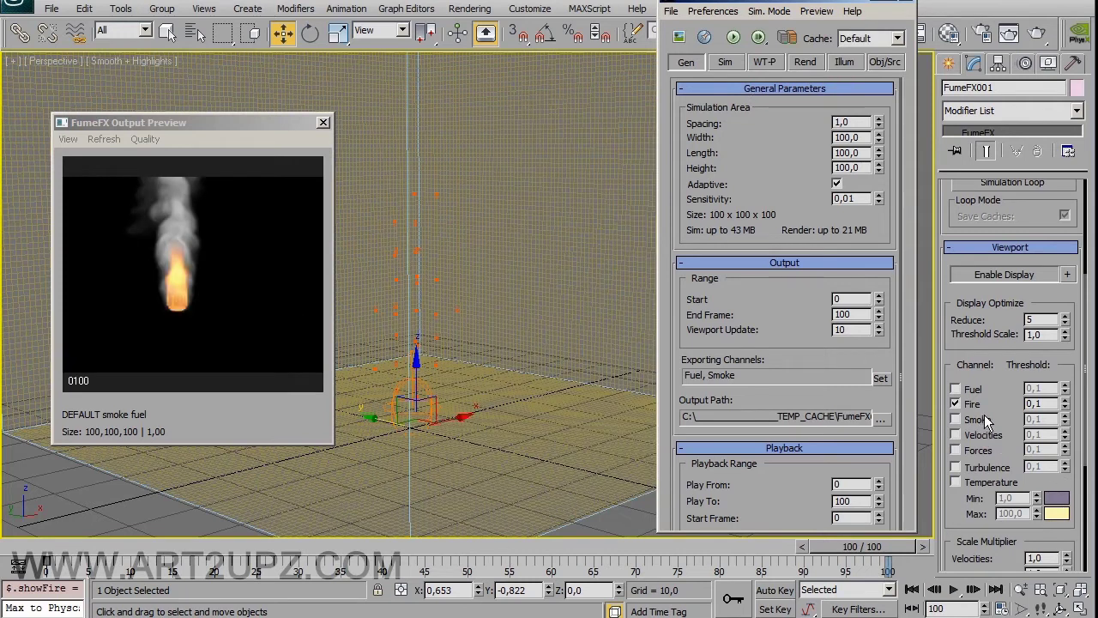
Set the viewport display reduction to 1, inspect the denser fire, and turn off the container's channel display
click(1065, 323)
click(1065, 326)
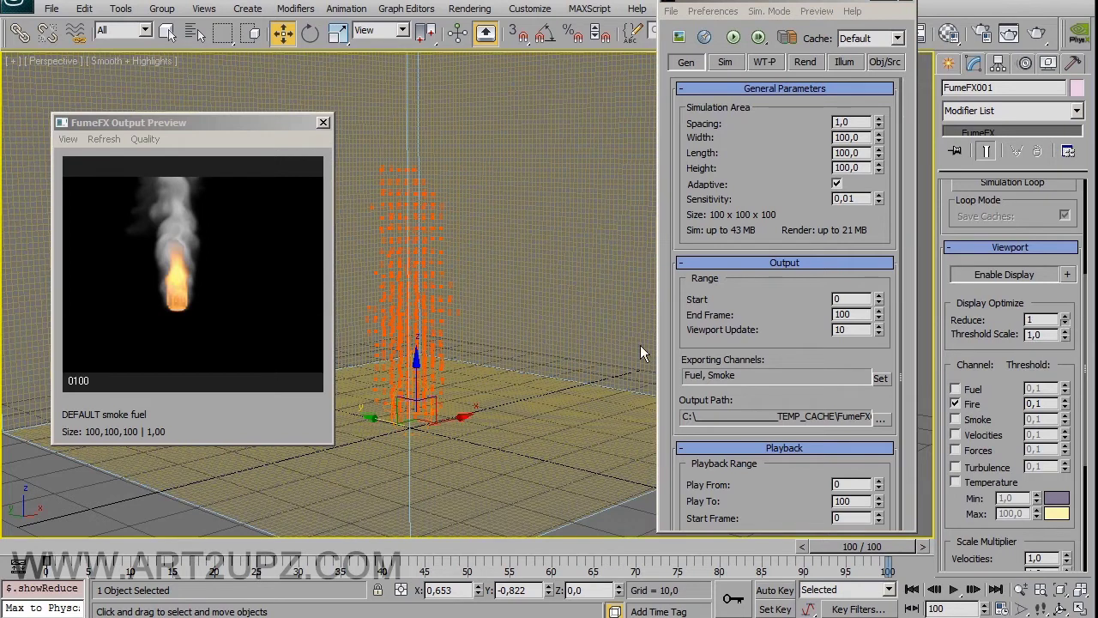
middle_drag(509, 393, 517, 483)
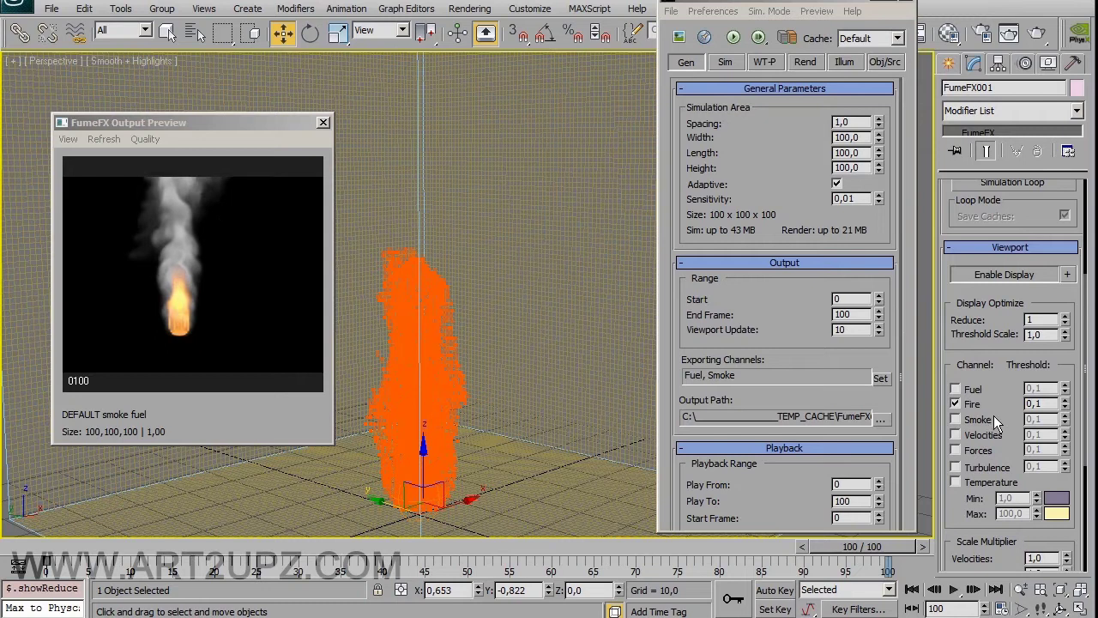
click(1025, 276)
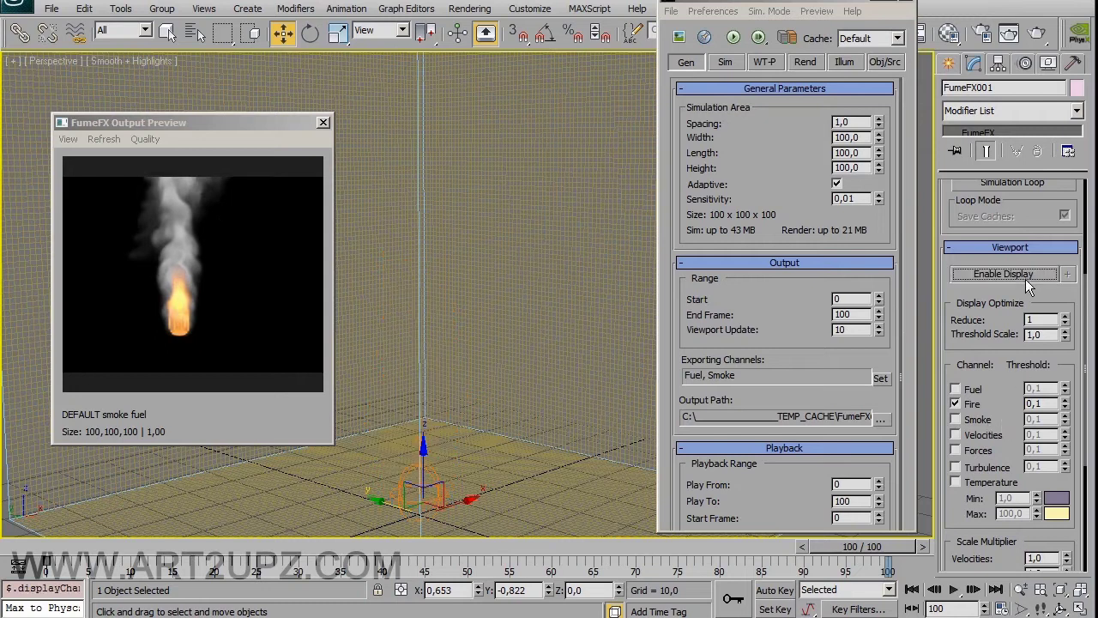
Set the container's voxel grid display to None and hide the home grid in the perspective view
scroll(1013, 549, down, 5)
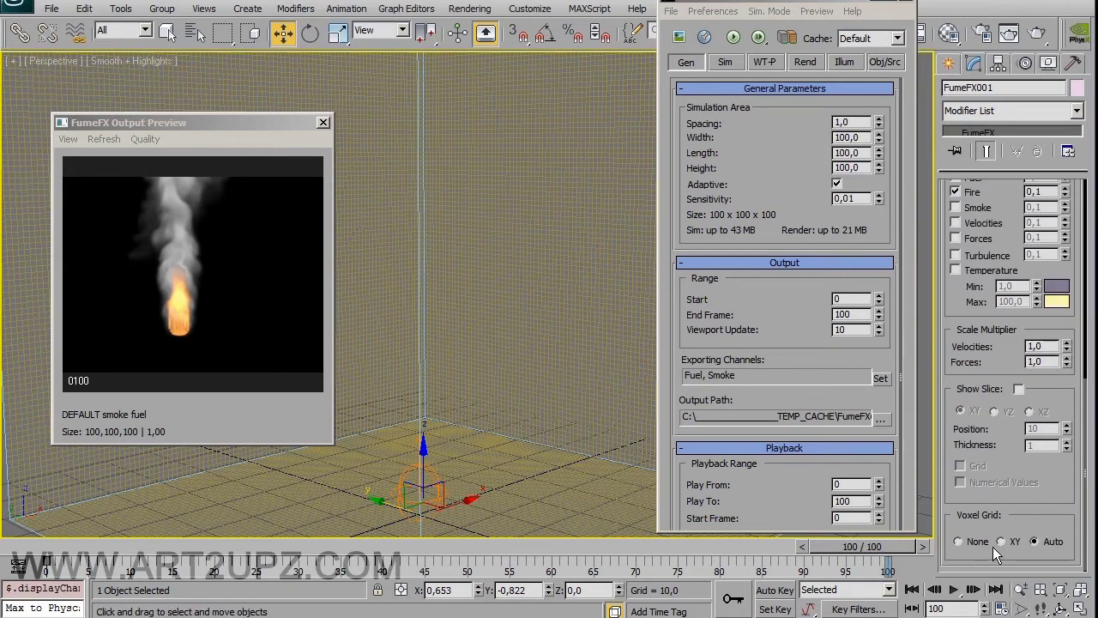
click(958, 542)
middle_drag(592, 386, 562, 326)
key(g)
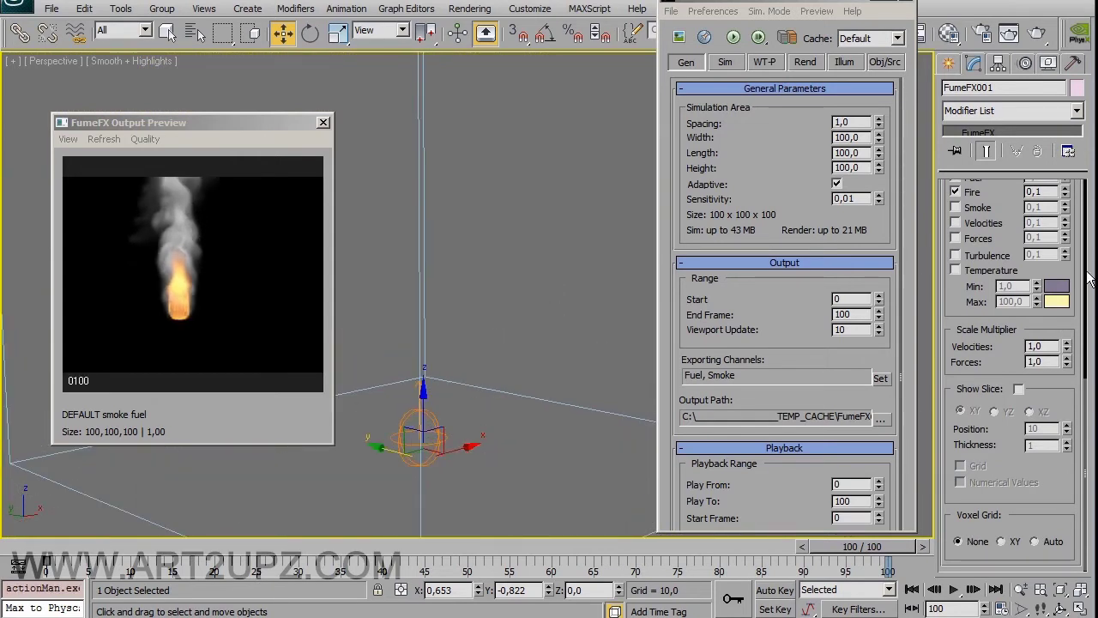
Re-enable the container's viewport display so the simulated Fire channel is drawn
scroll(1023, 288, up, 5)
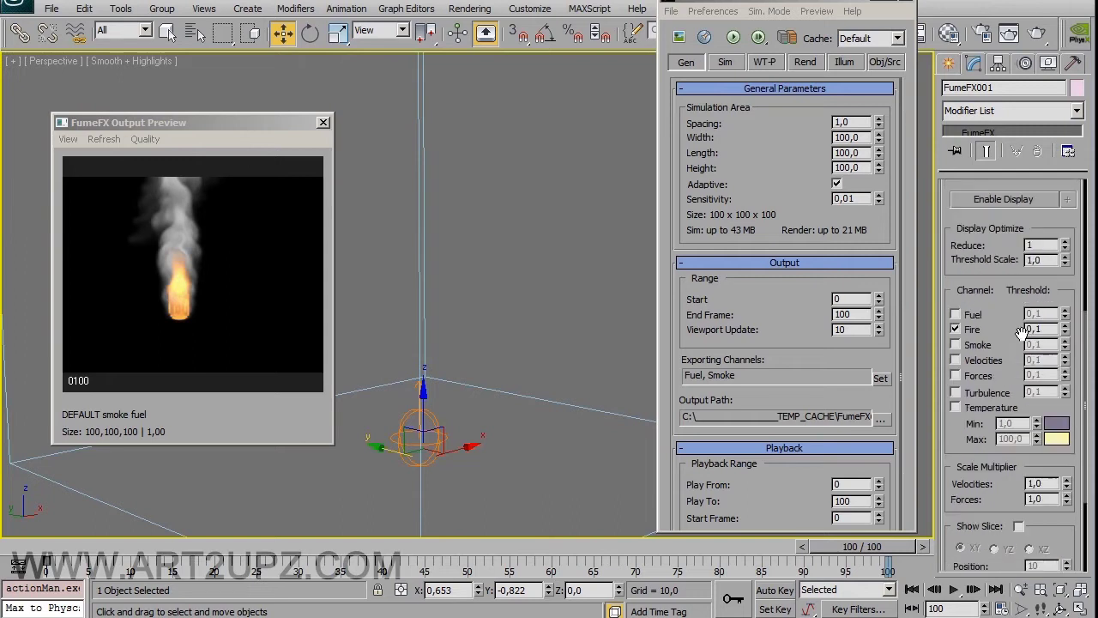
scroll(1041, 283, up, 3)
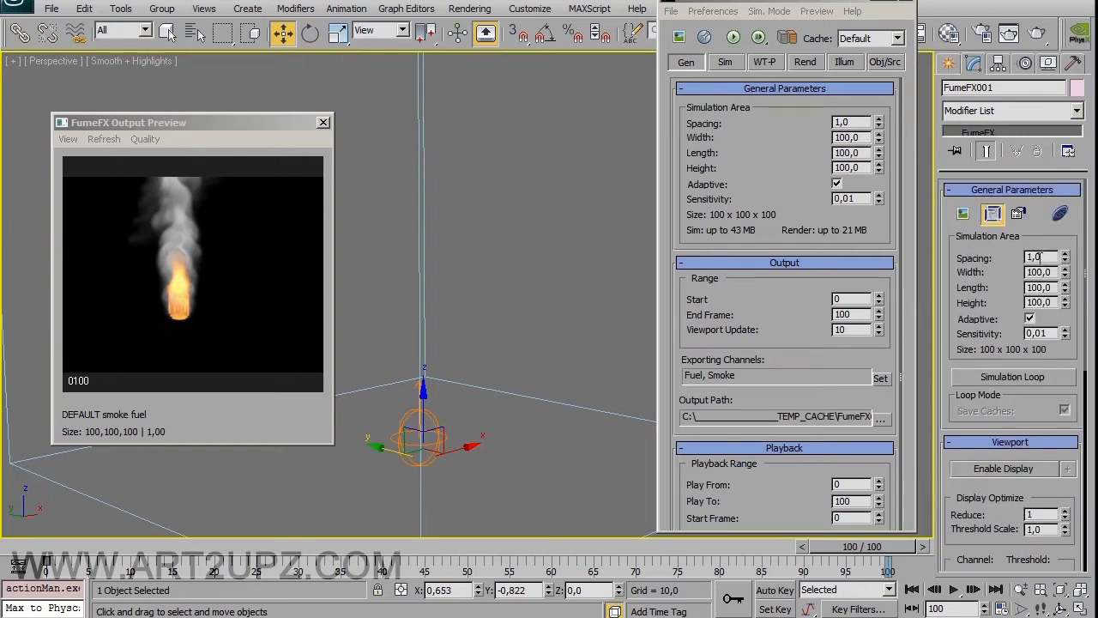
scroll(1038, 273, down, 5)
click(1027, 288)
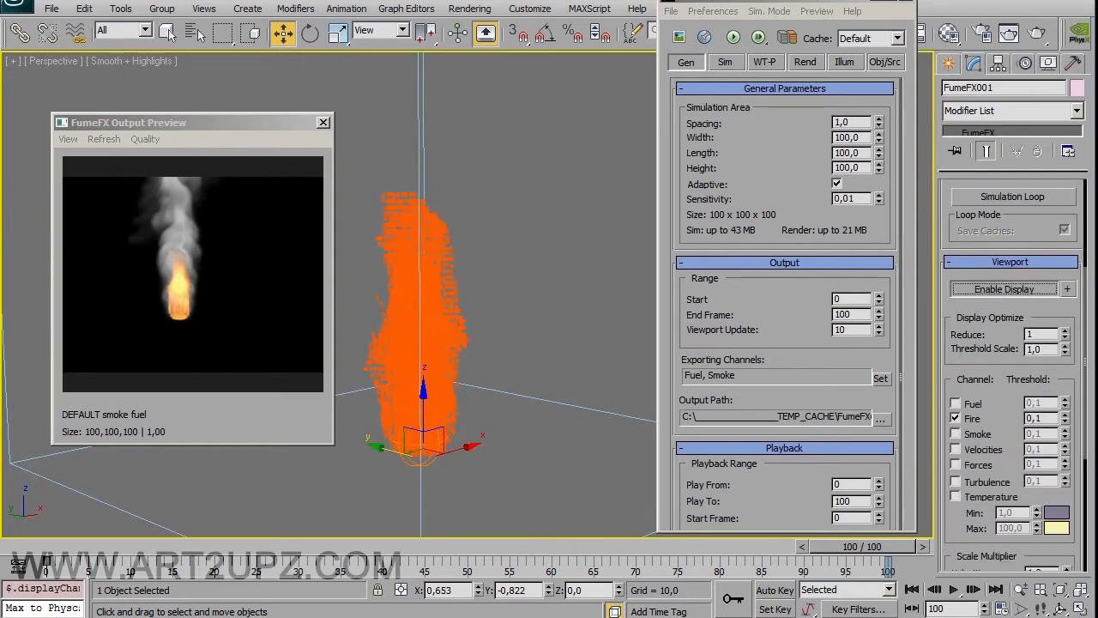
Render the perspective view at frame 100, and render it again with the fire framed more closely
alt+middle_drag(550, 332, 468, 330)
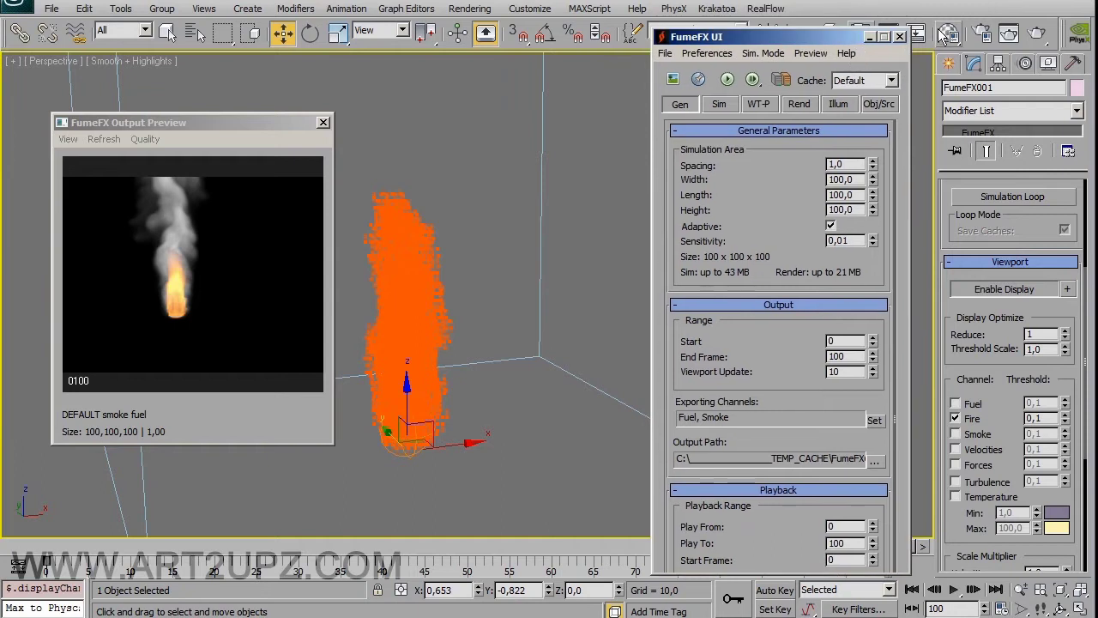
click(1036, 32)
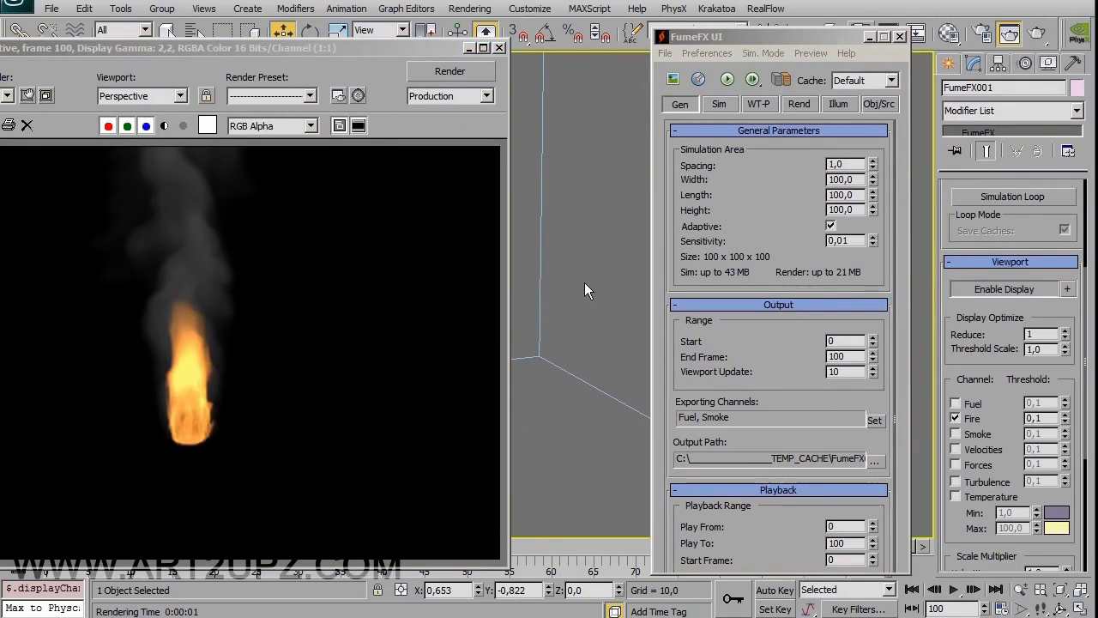
alt+middle_drag(602, 264, 83, 339)
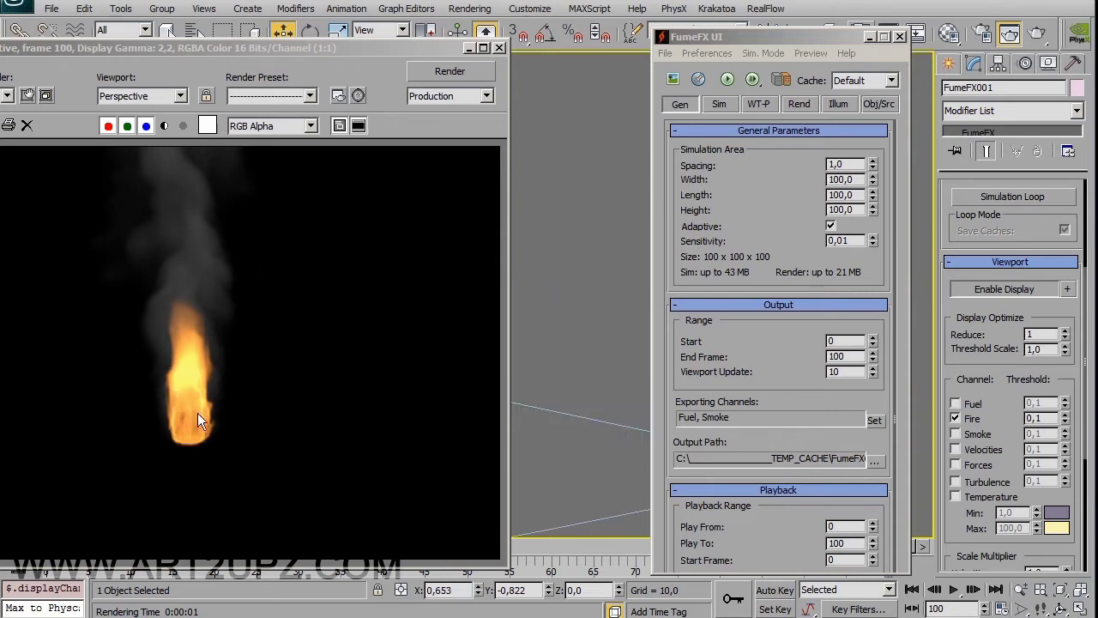
middle_drag(607, 342, 519, 334)
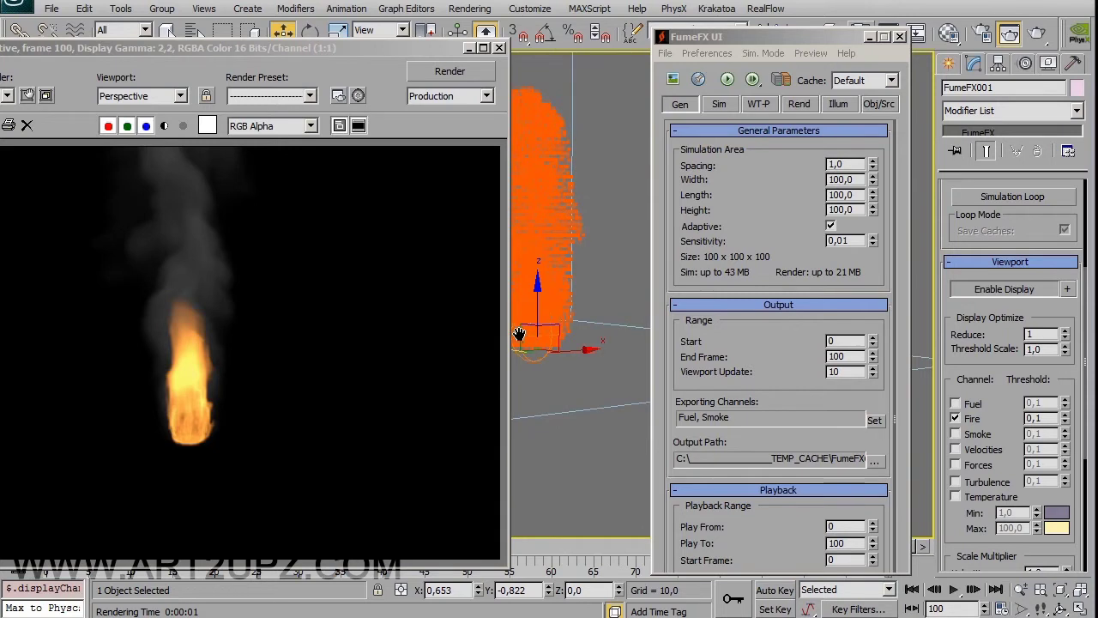
scroll(548, 314, up, 4)
middle_drag(585, 272, 522, 355)
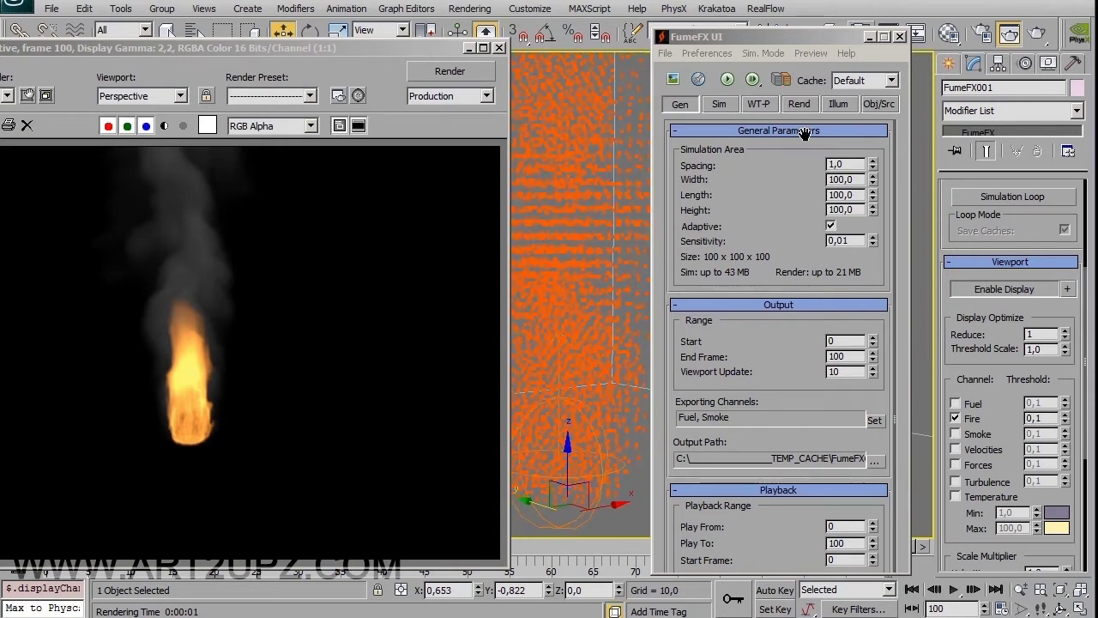
click(1035, 34)
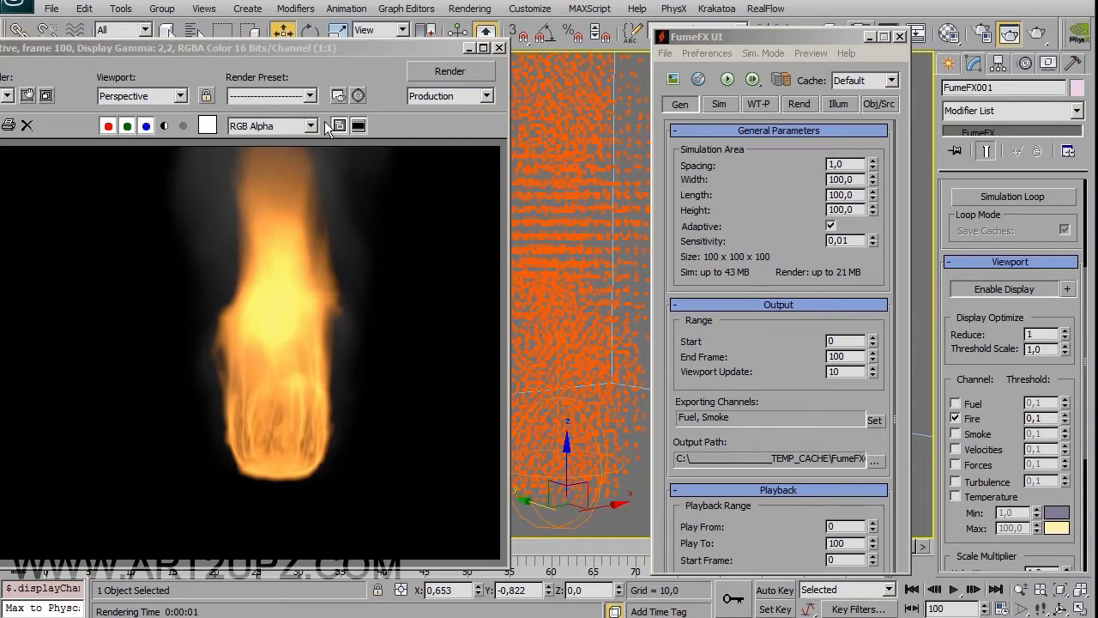
Hide the rendered frame window's extra render controls, move the window fully into view and minimize it
click(359, 124)
drag(358, 45, 463, 48)
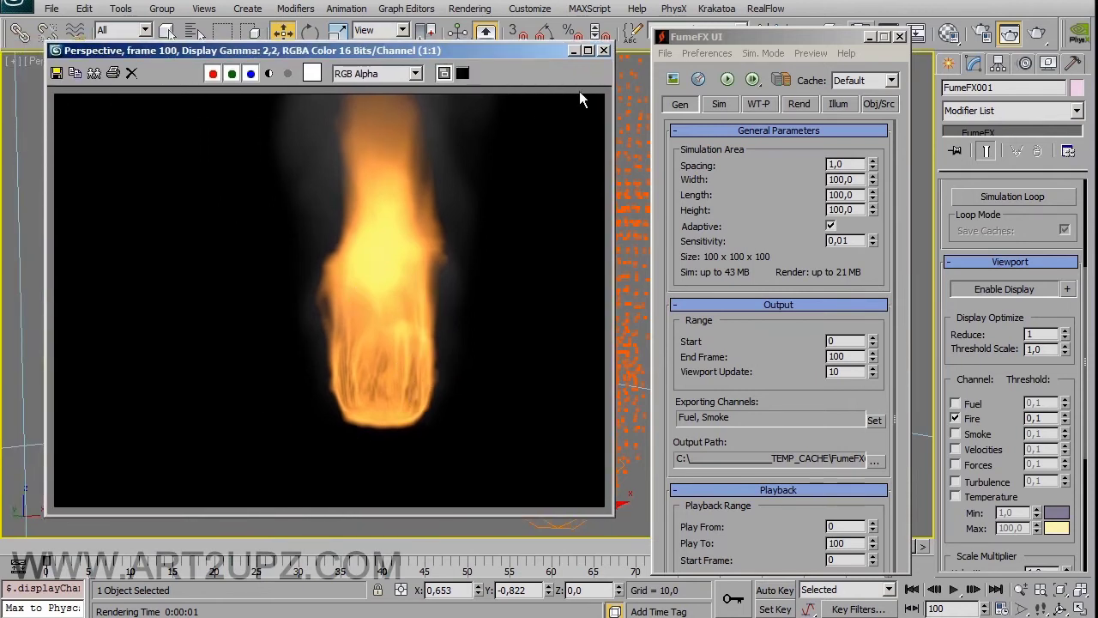
click(575, 52)
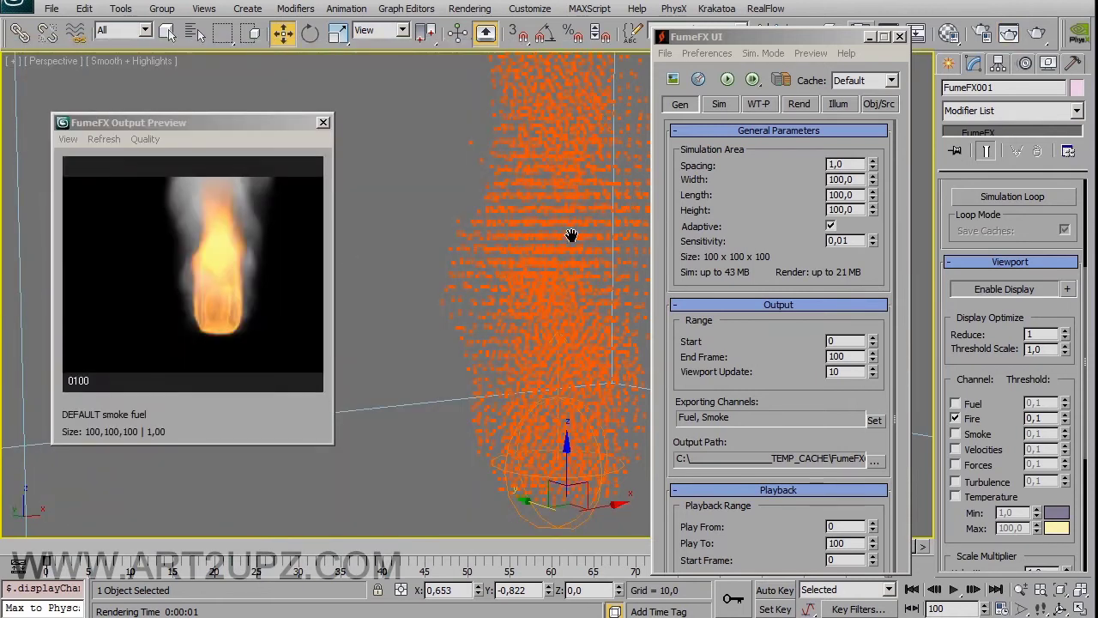
middle_drag(558, 238, 541, 243)
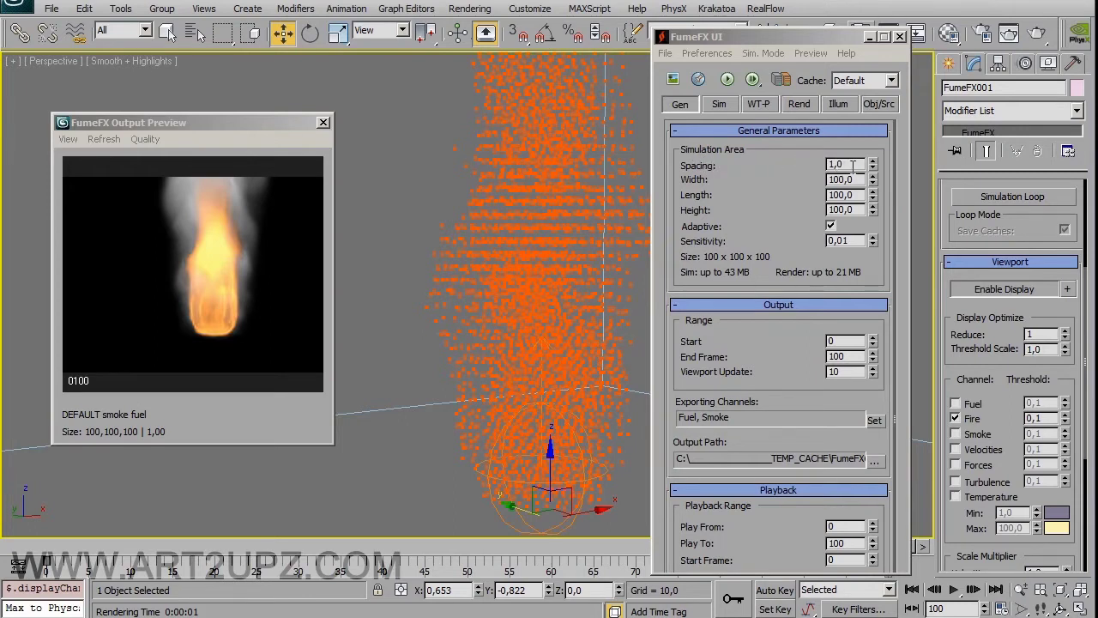
Try a grid spacing of 0.2 for the simulation area and restore it to 1.0
drag(853, 166, 828, 176)
text(0)
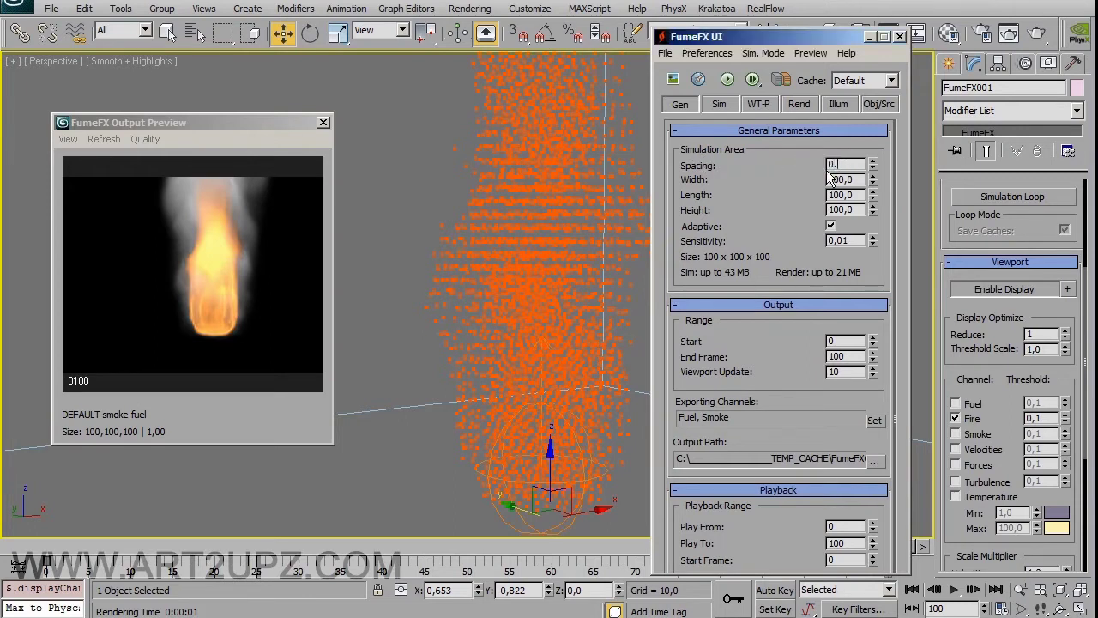
text(,2)
key(Return)
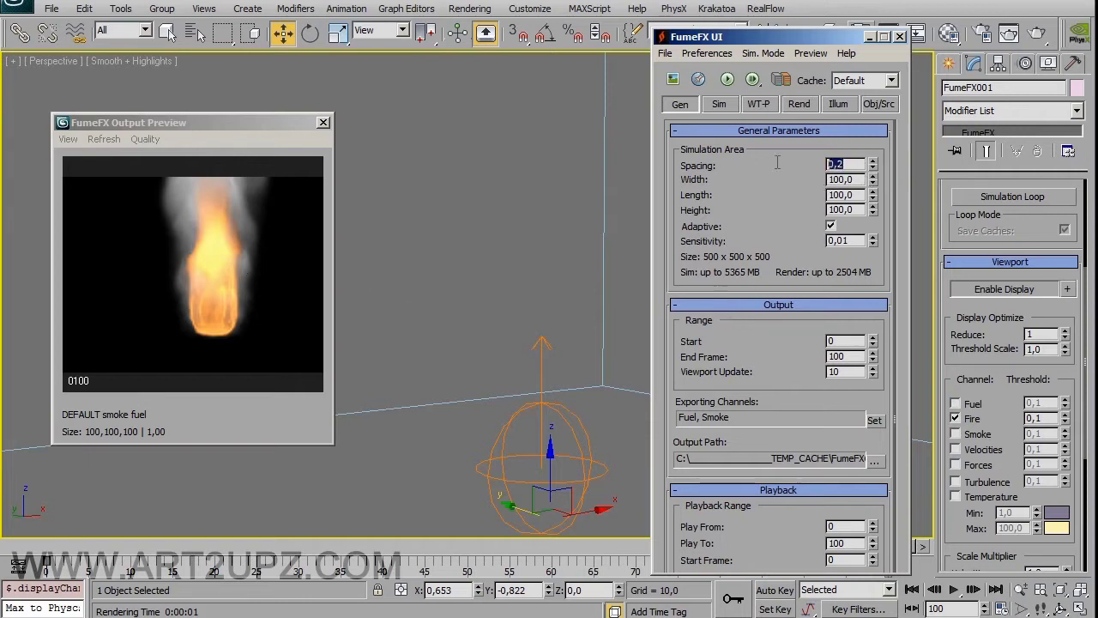
text(1)
key(Return)
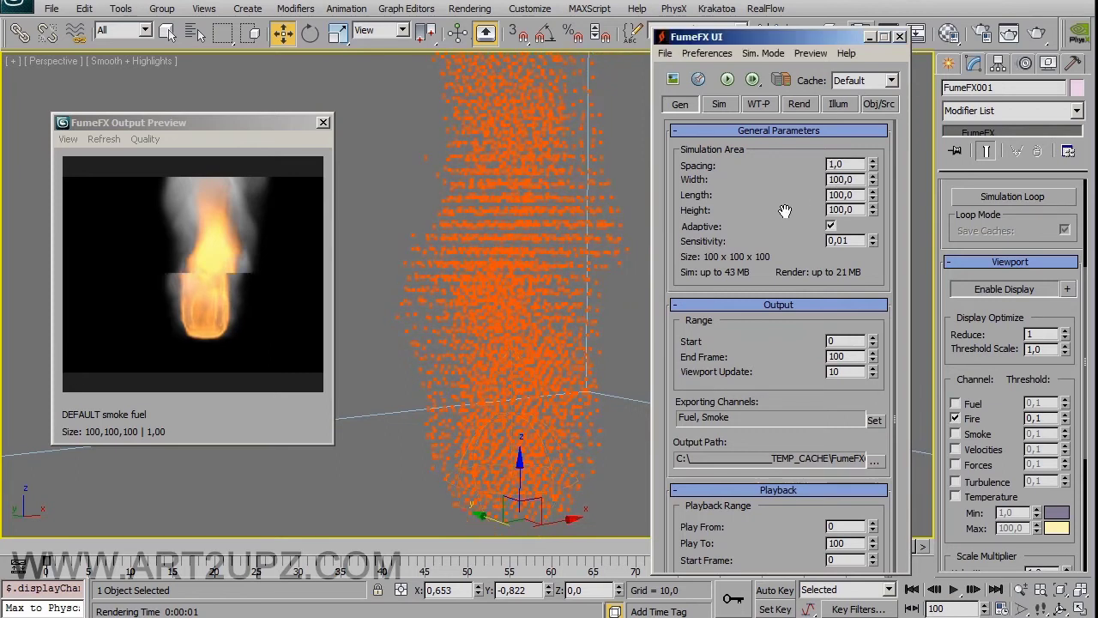
Review the Playback settings with the Default cache selected, and return to the Output settings
drag(784, 211, 788, 185)
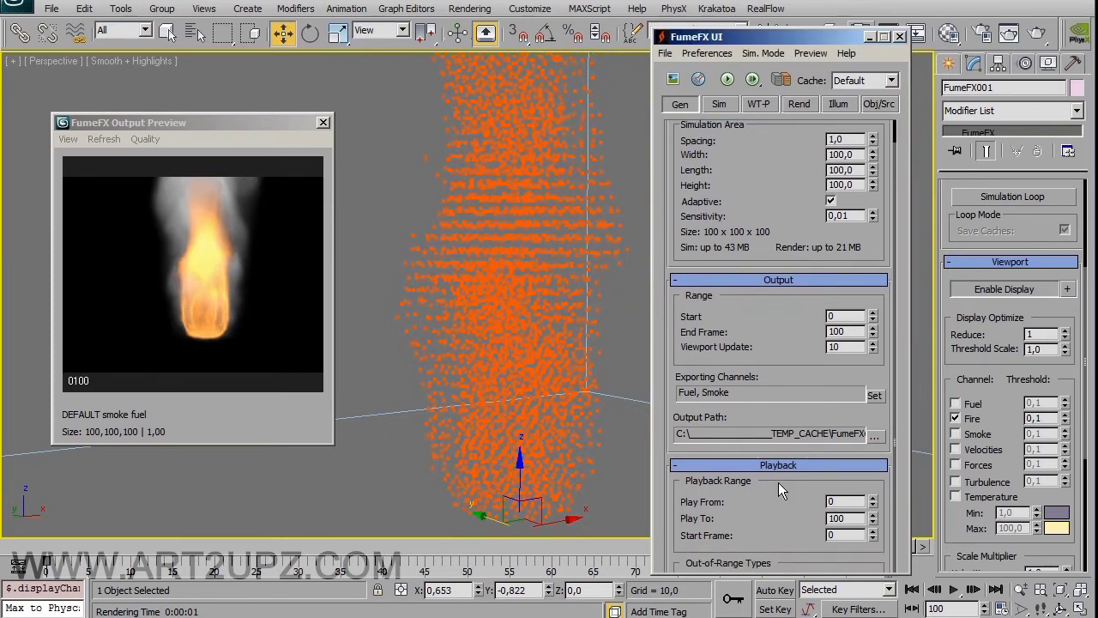
click(784, 279)
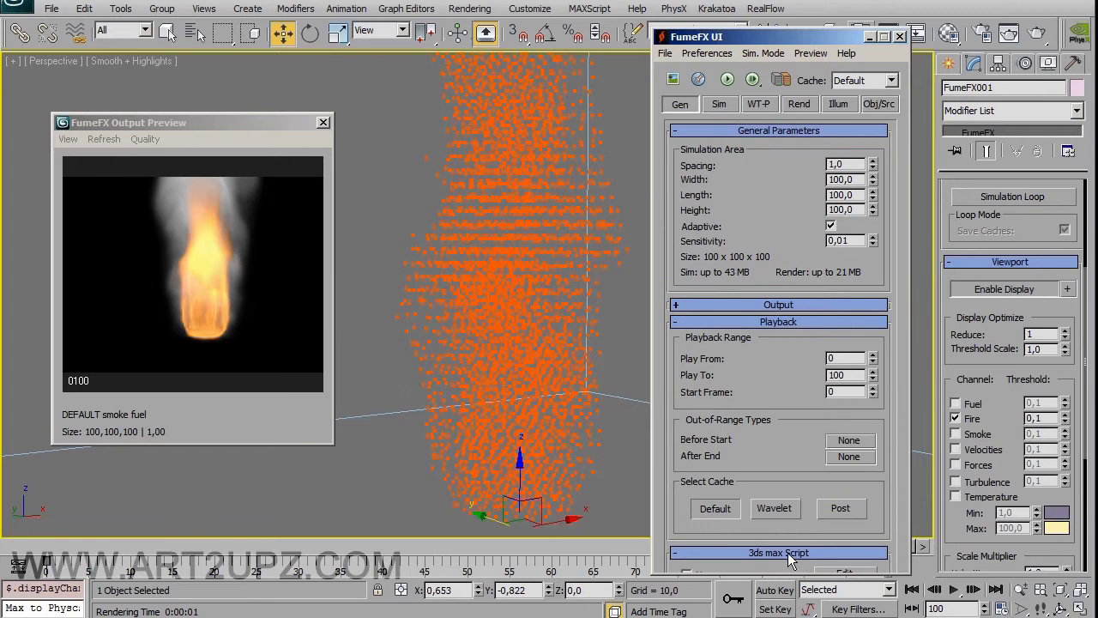
click(715, 508)
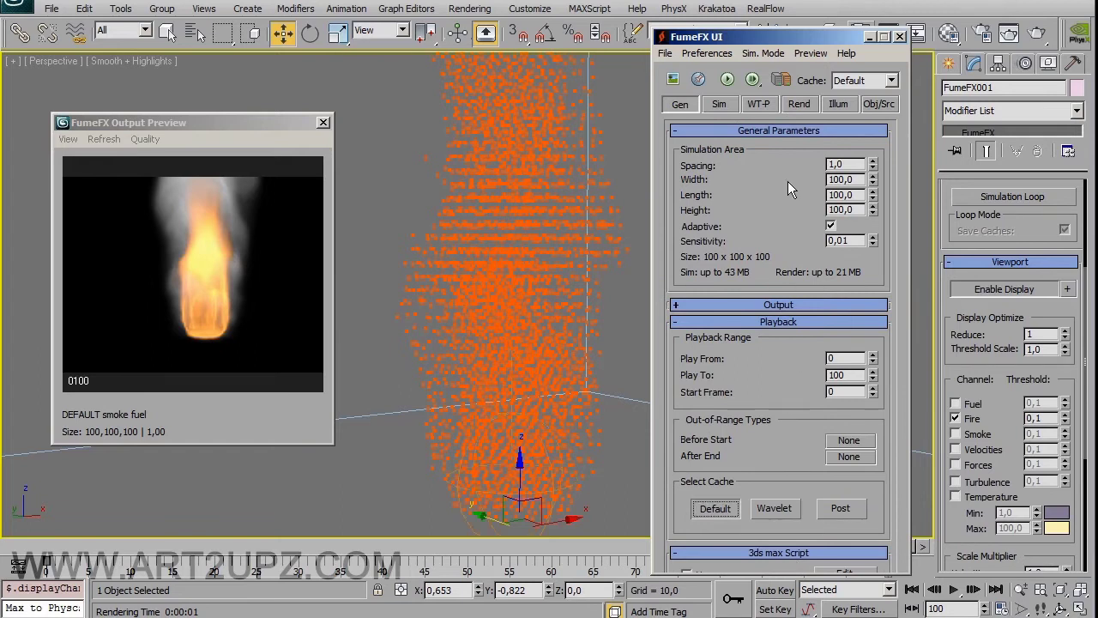
click(680, 104)
click(779, 302)
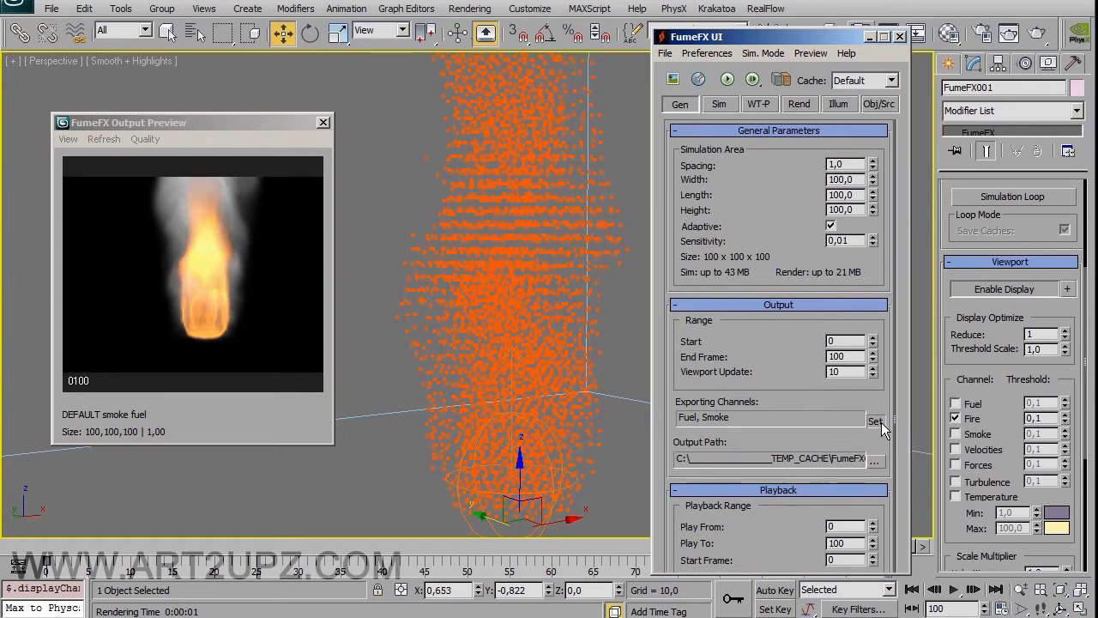
Add Temperature, Velocity and Extra Detail to the simulation's exported channels
click(881, 422)
drag(819, 230, 828, 259)
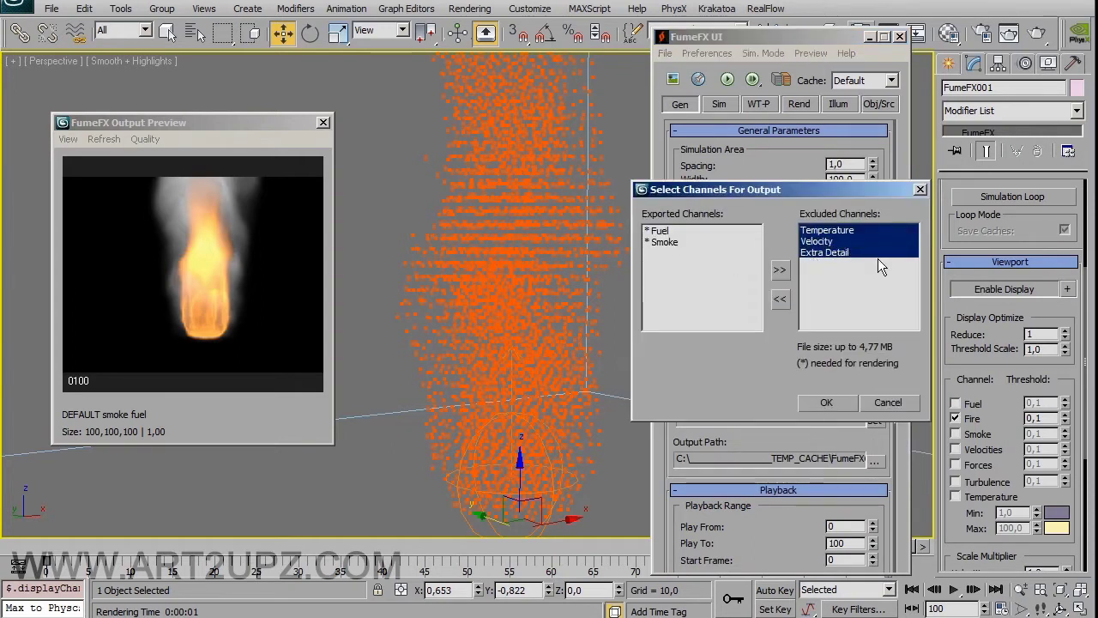
click(779, 299)
click(826, 403)
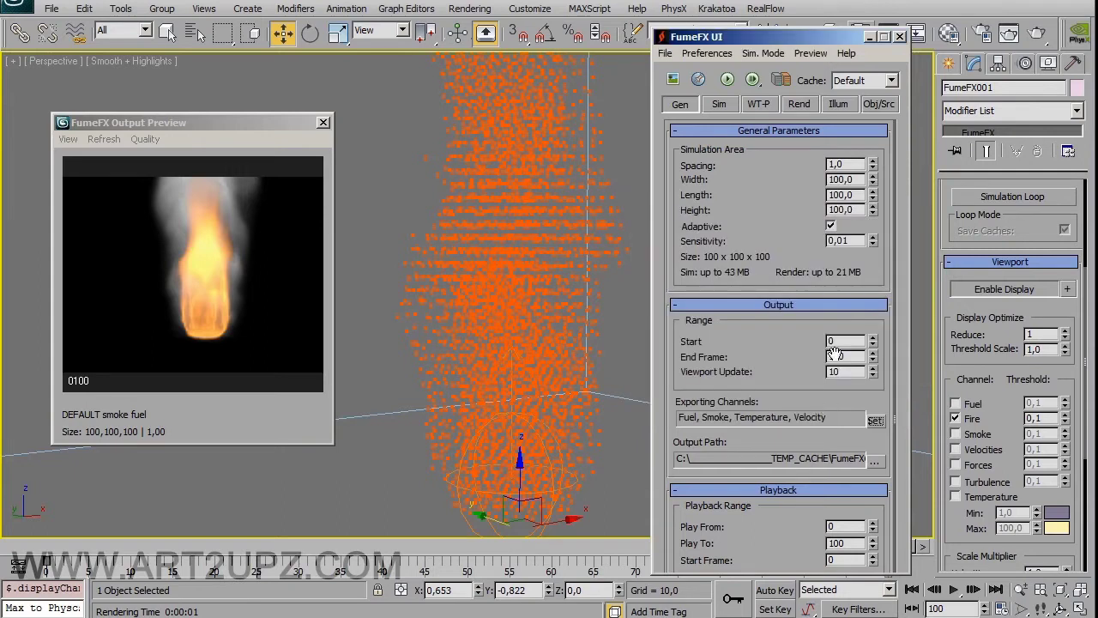
Set the simulation's Extra Detail mode to Wavelet Turbulence, with the other simulation parameter sections collapsed
click(718, 104)
scroll(764, 343, down, 10)
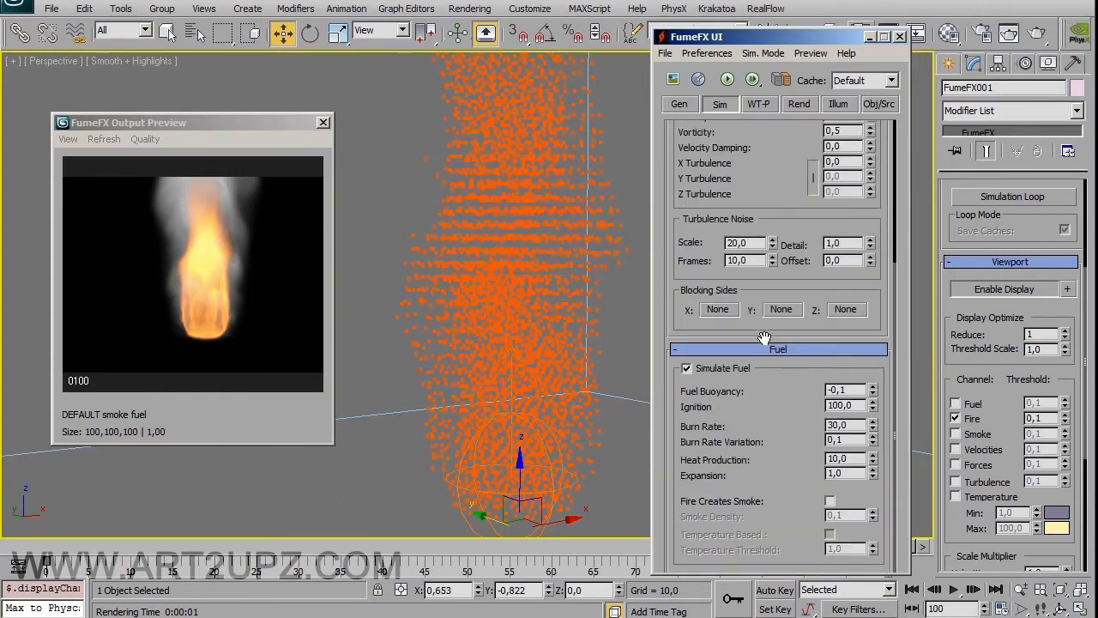
scroll(791, 481, up, 3)
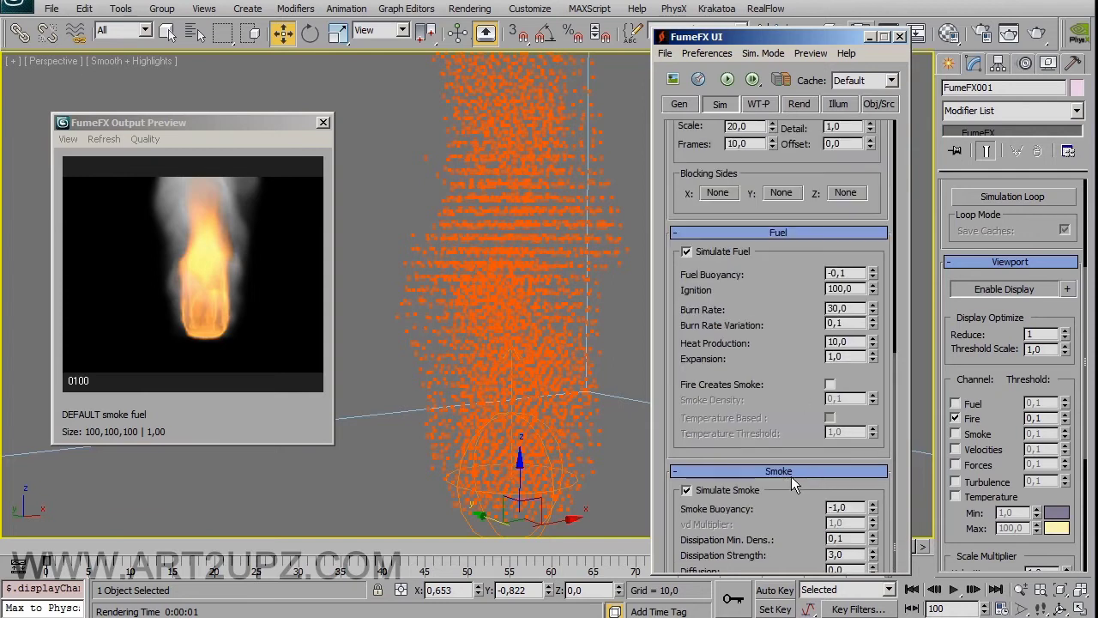
scroll(794, 468, up, 3)
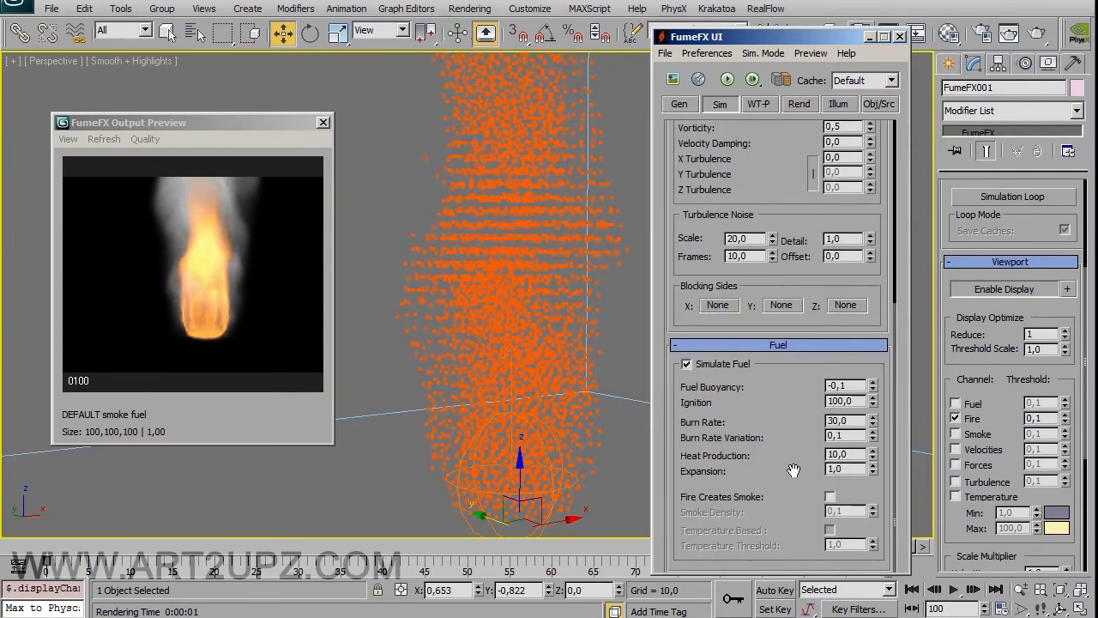
click(778, 344)
scroll(789, 146, up, 2)
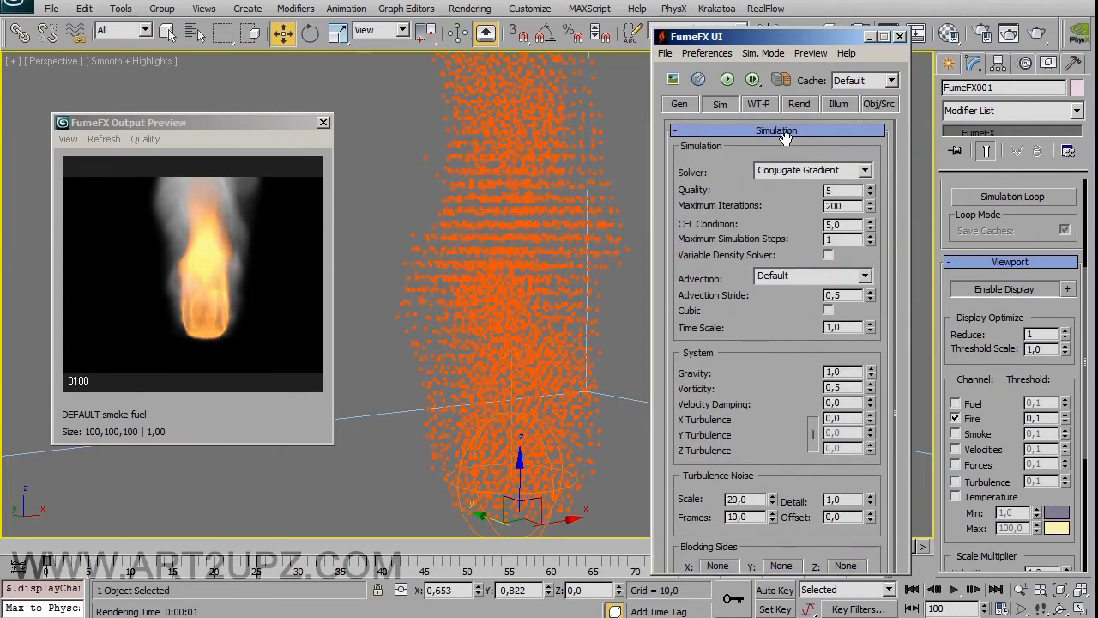
click(782, 133)
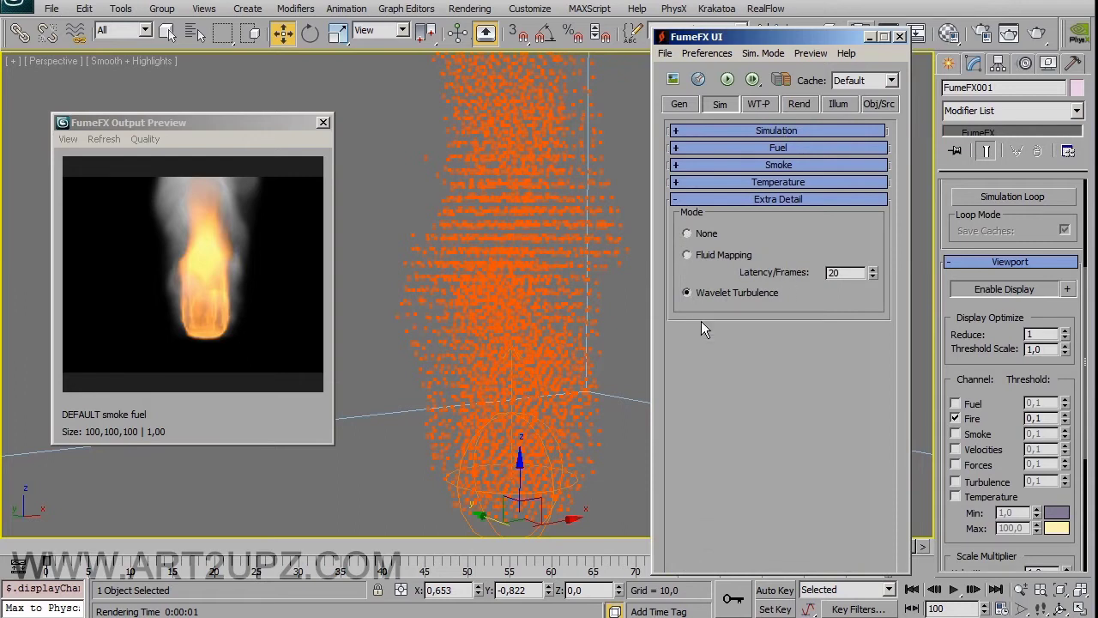
Reopen the output channel selection and confirm it with Extra Detail among the exported channels
click(674, 106)
click(875, 419)
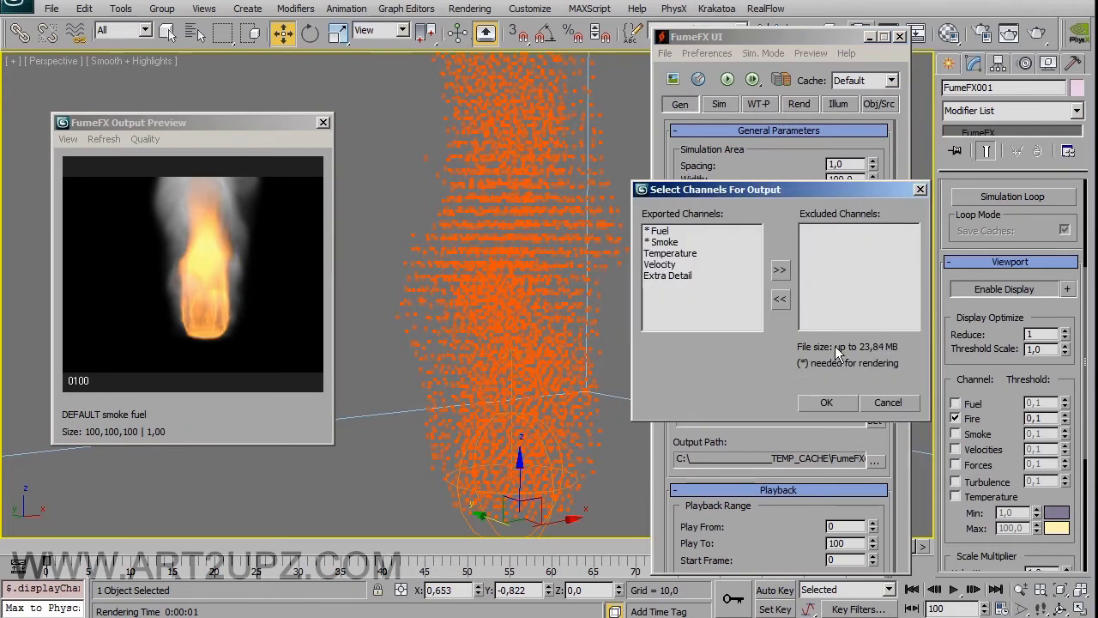
click(671, 276)
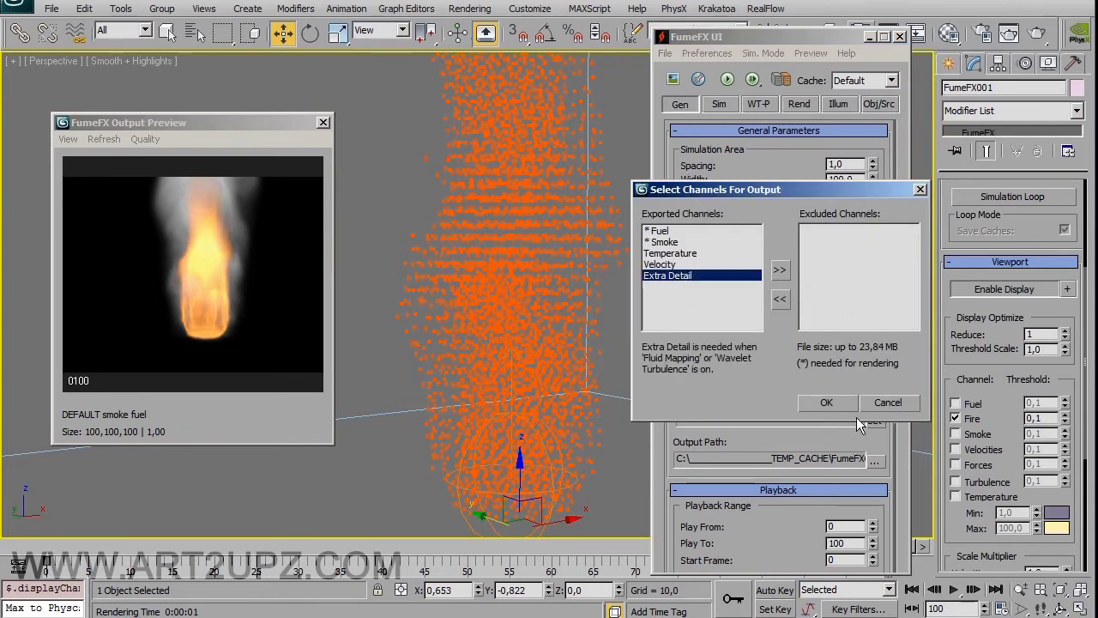
click(827, 403)
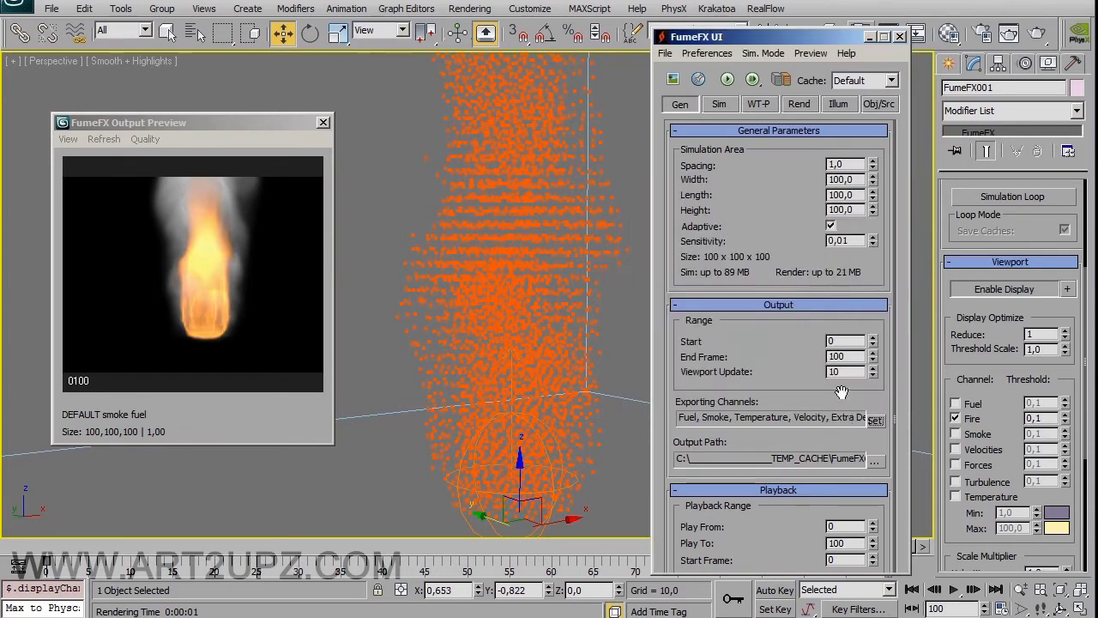
Review the Wavelet Turbulence parameters, and run the default simulation again, stopping it at frame 38
click(756, 104)
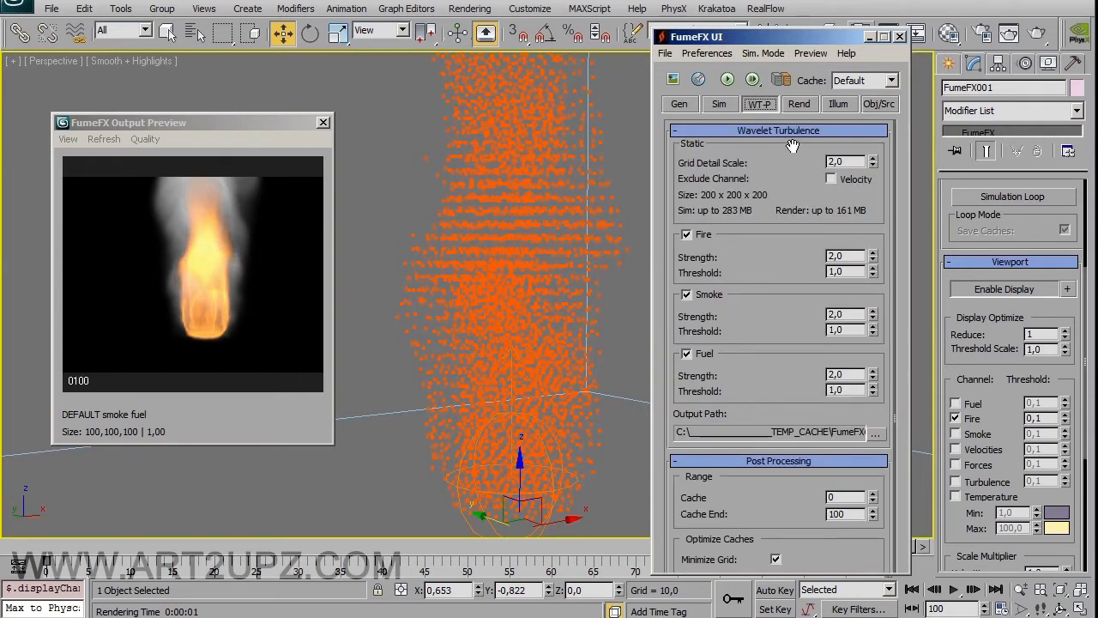
click(778, 463)
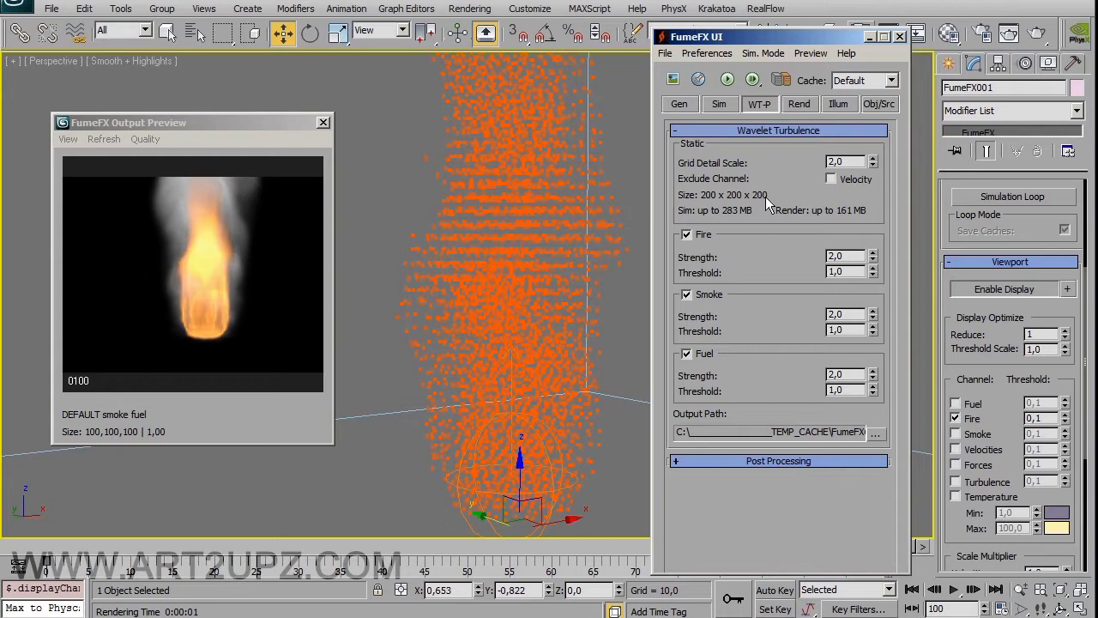
click(720, 104)
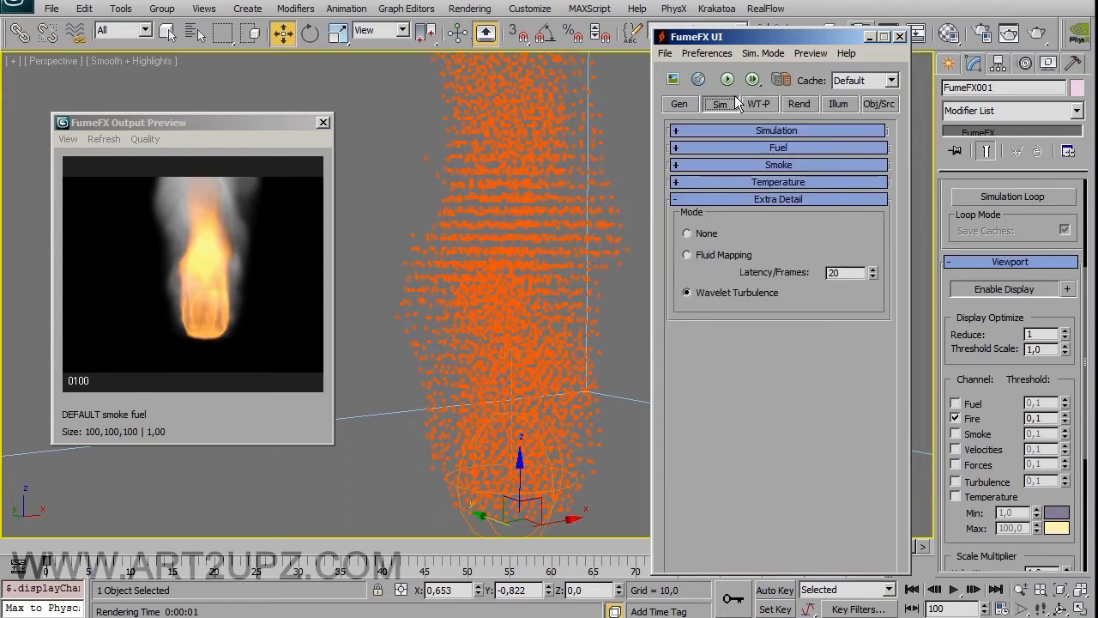
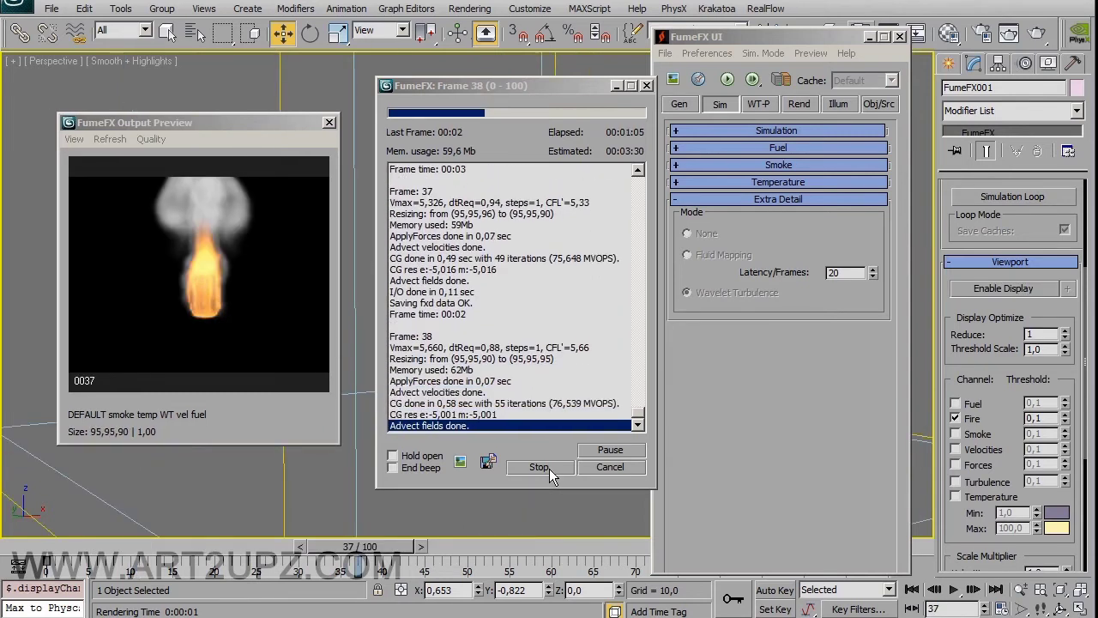
click(549, 468)
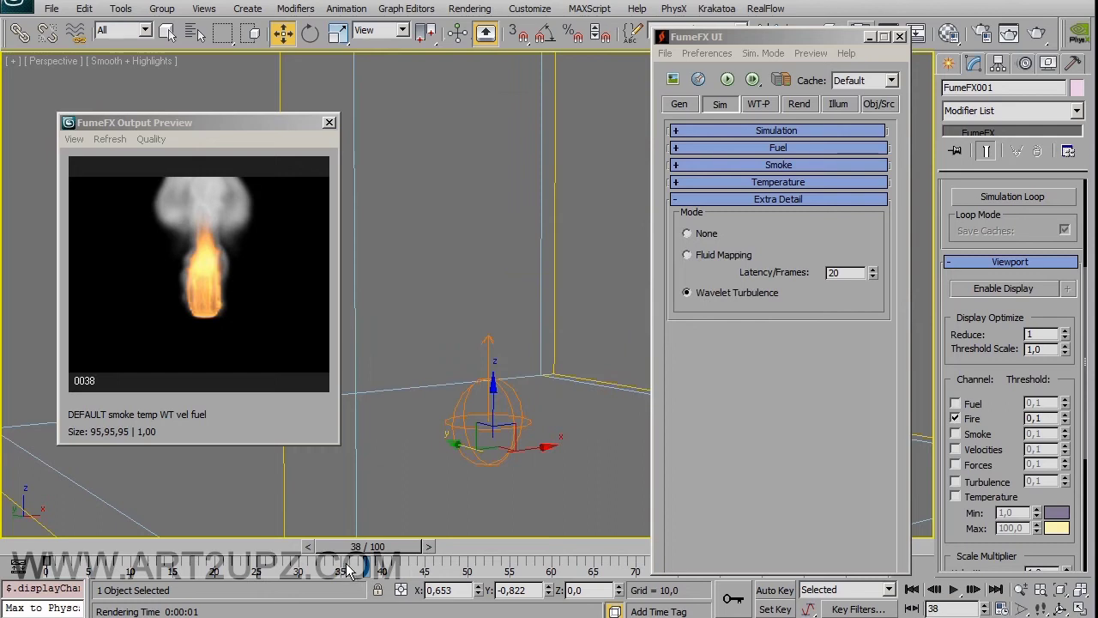
Set the animation's end time to 35 and scrub the timeline to frame 18
click(999, 608)
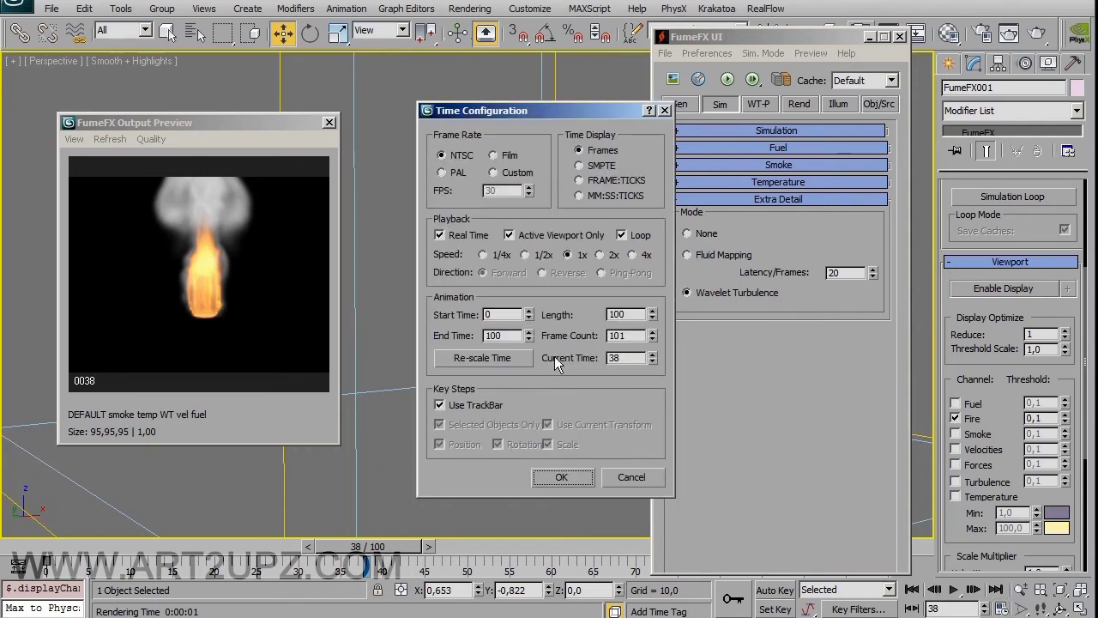
text(38)
key(BackSpace)
text(5)
key(Return)
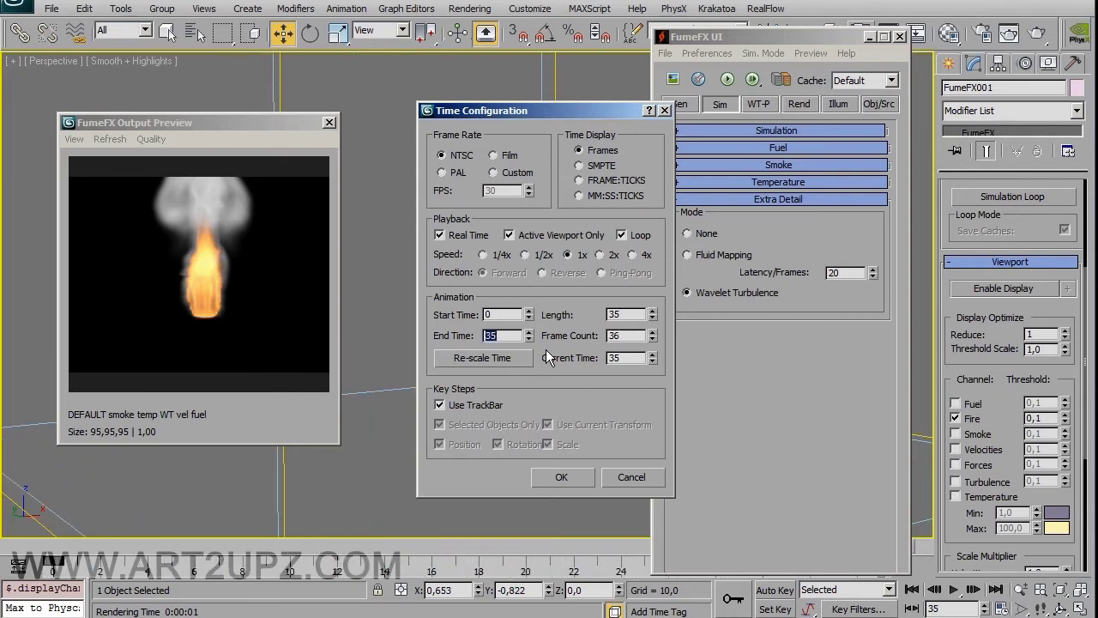
click(560, 477)
drag(343, 546, 495, 553)
key(w)
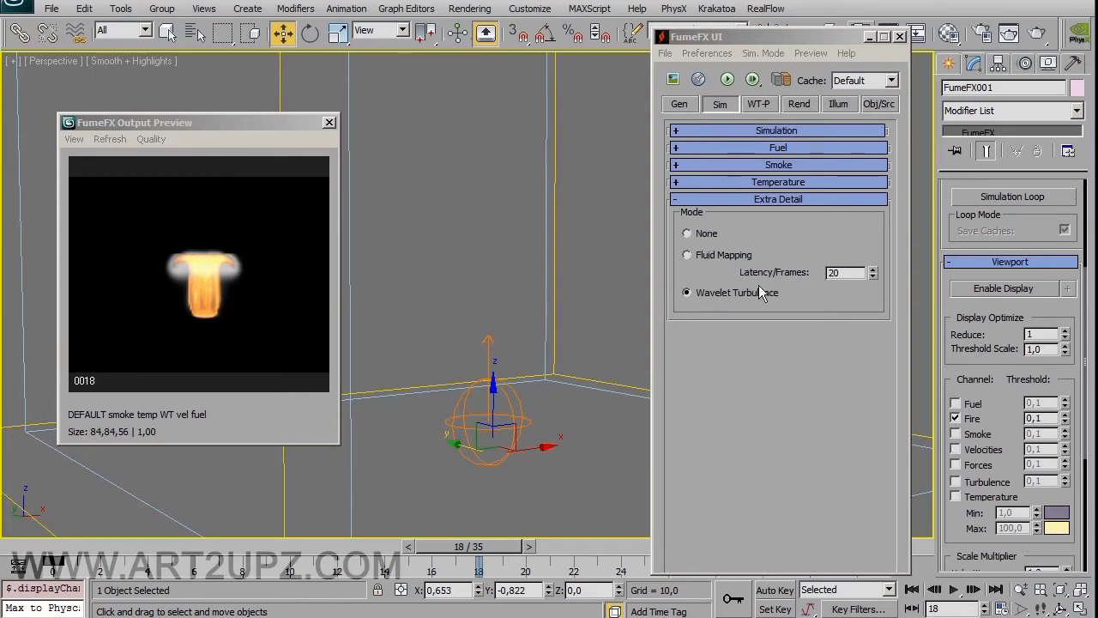
Set the simulation mode to Wavelet and run the wavelet simulation, reviewing the simulation and Wavelet Turbulence parameters while it calculates
click(748, 53)
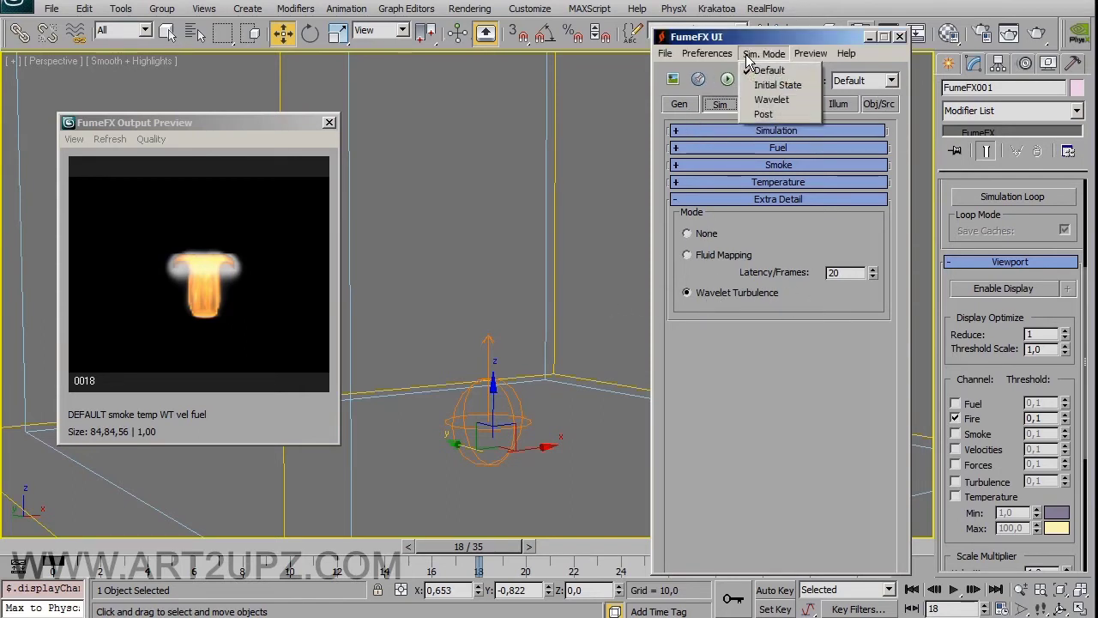
click(775, 100)
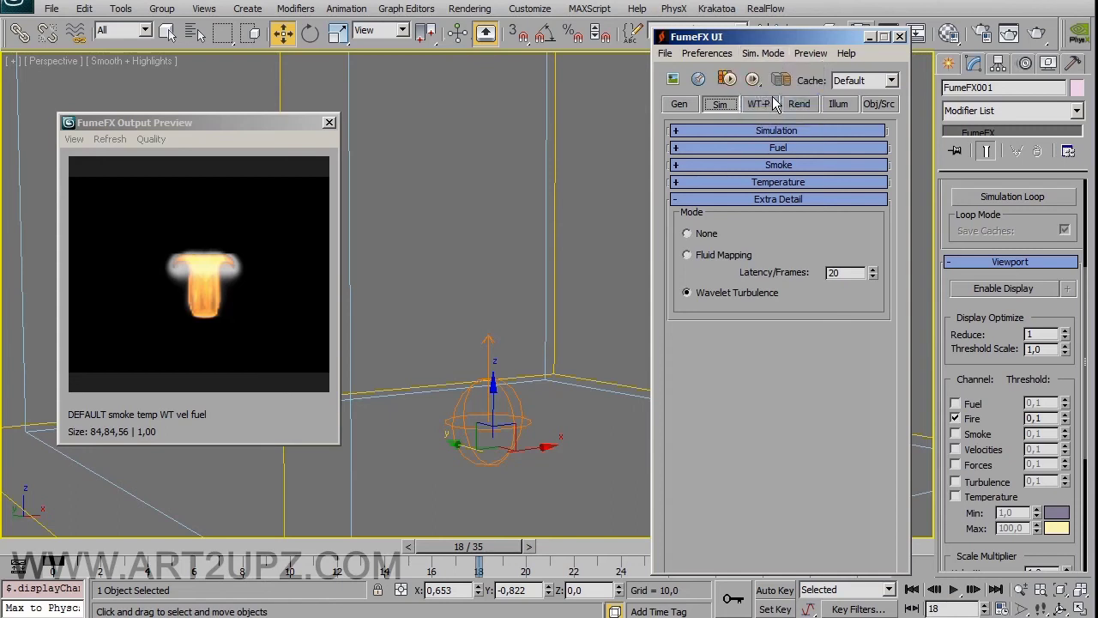
click(726, 81)
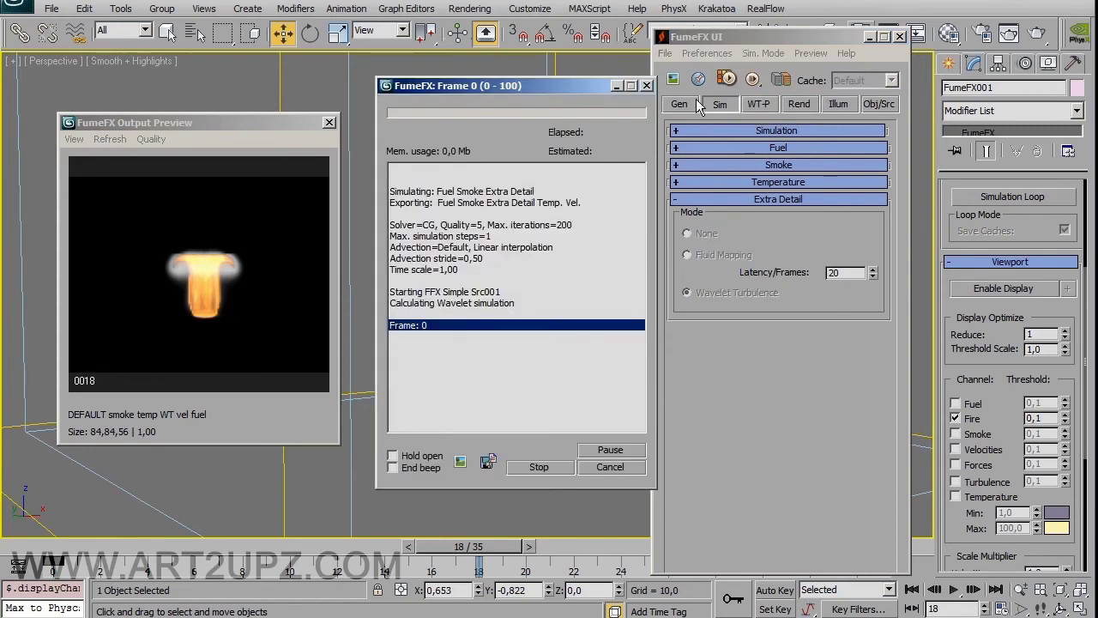
click(751, 106)
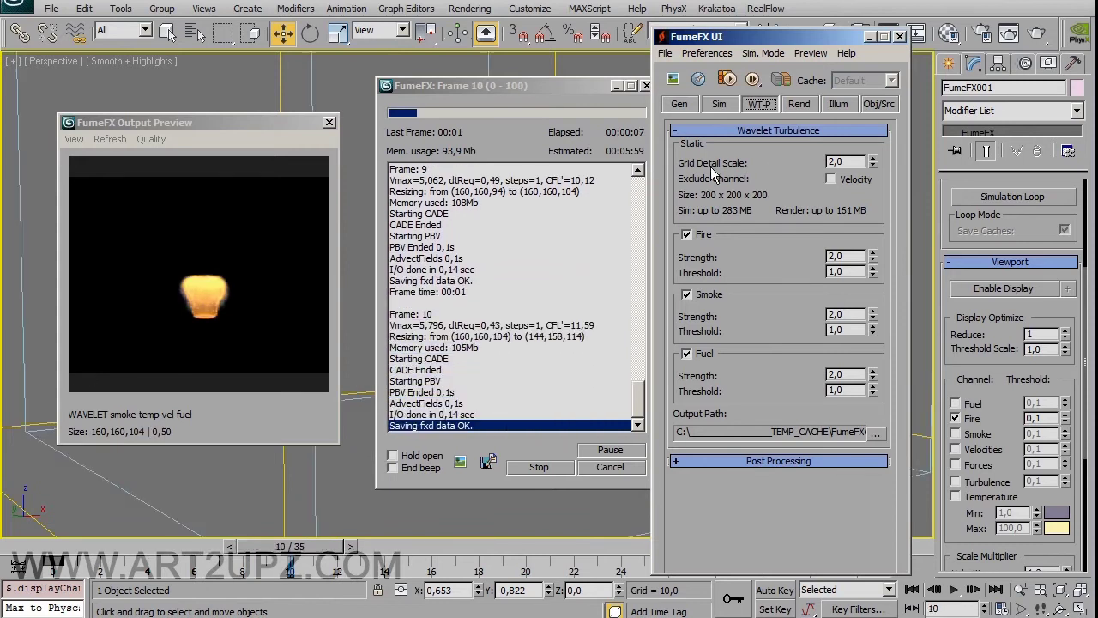
click(726, 104)
click(767, 132)
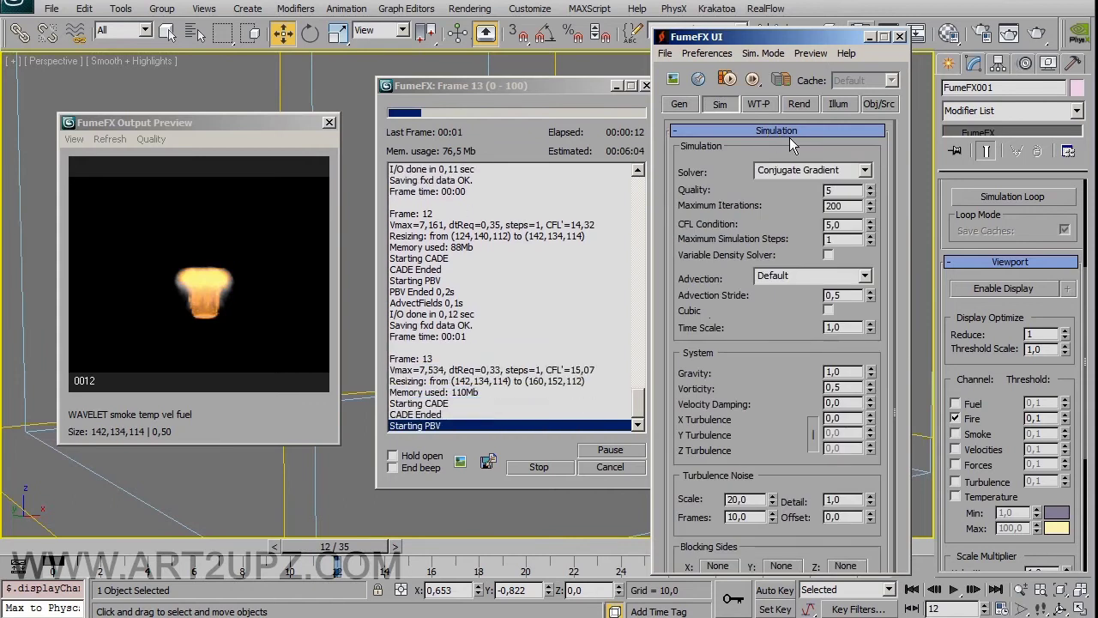
click(748, 132)
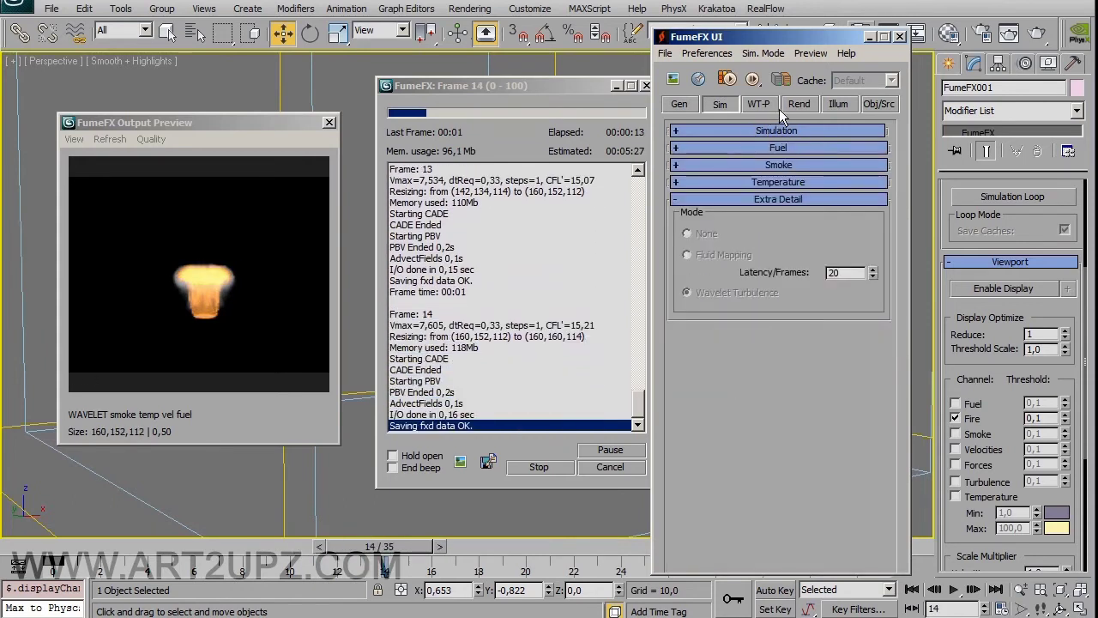
click(796, 106)
click(759, 104)
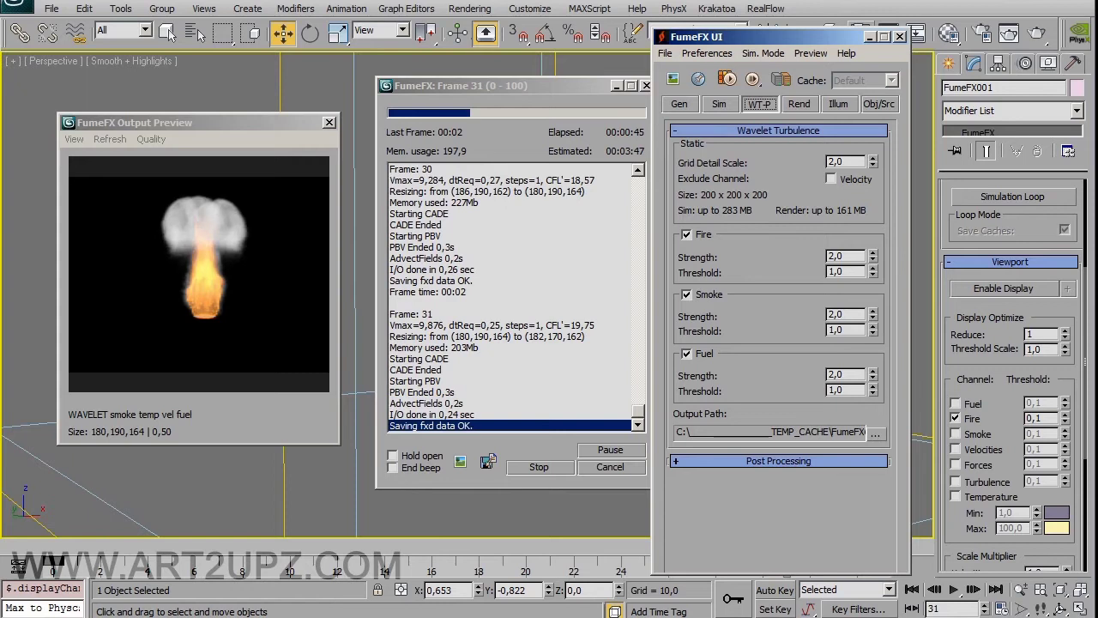
Switch to the TEMP_CACHE folder in the file explorer and examine the wavelet and default cache files, then minimize it
key(alt+Tab)
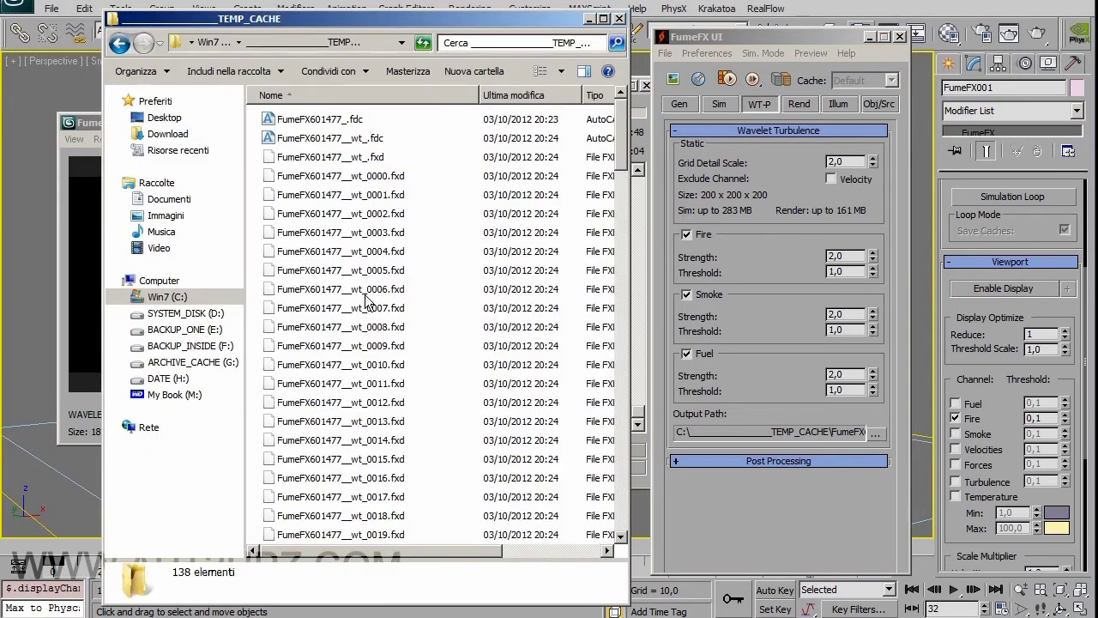
click(365, 296)
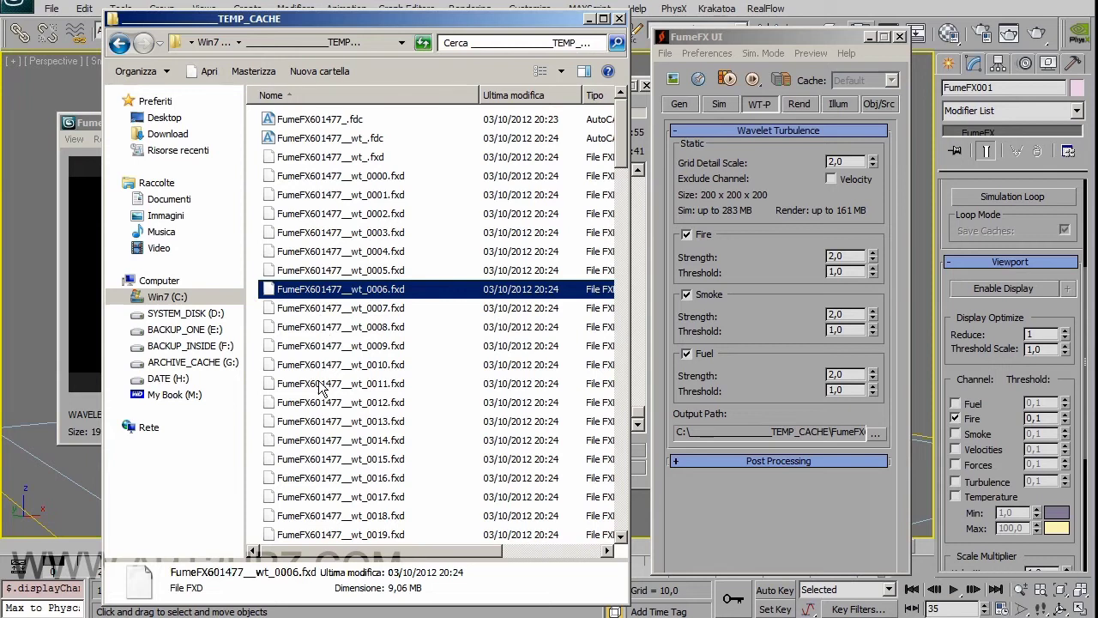
scroll(369, 341, down, 2)
scroll(369, 326, up, 2)
scroll(347, 309, down, 13)
scroll(359, 271, down, 4)
scroll(362, 257, up, 6)
scroll(365, 412, down, 4)
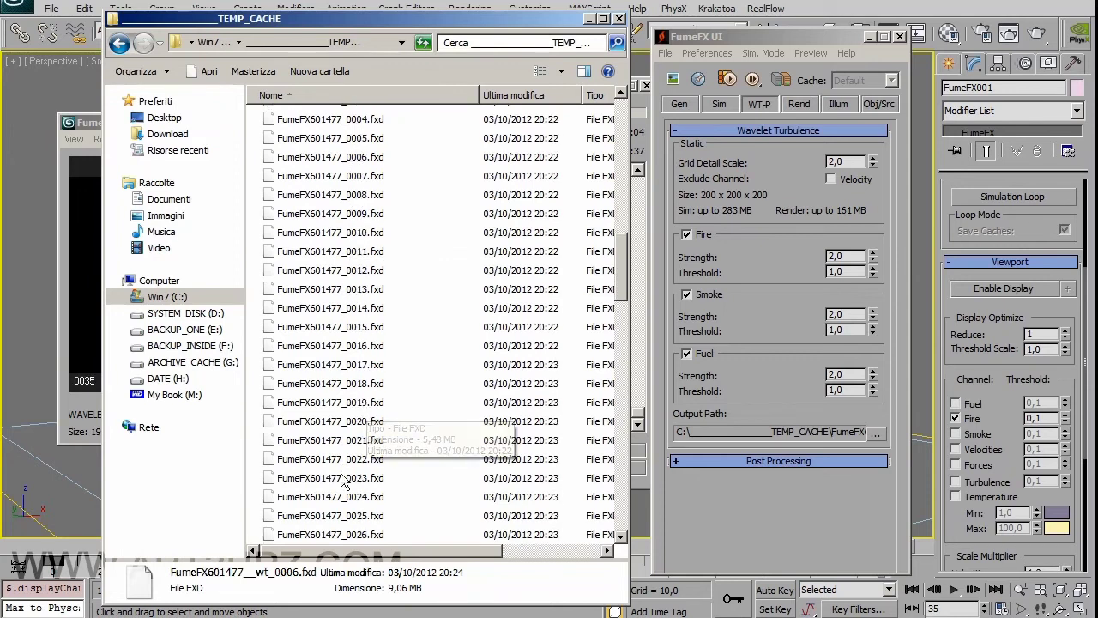
scroll(495, 356, up, 1)
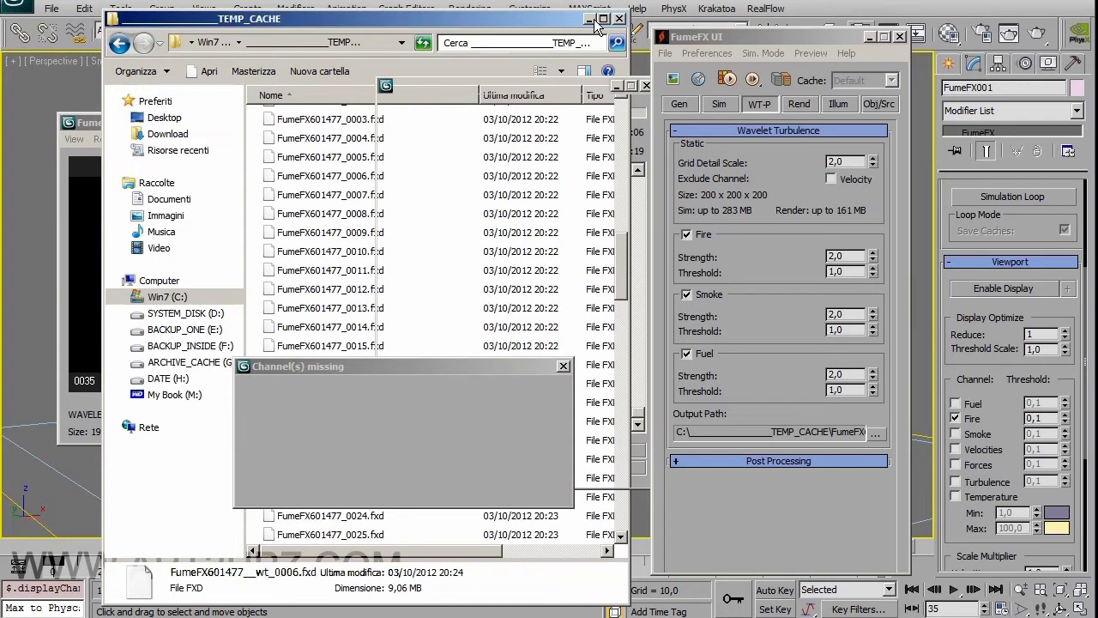
click(592, 19)
Dismiss the missing channels message, scrub the timeline to frame 13 and render the perspective view with the default cache
click(534, 488)
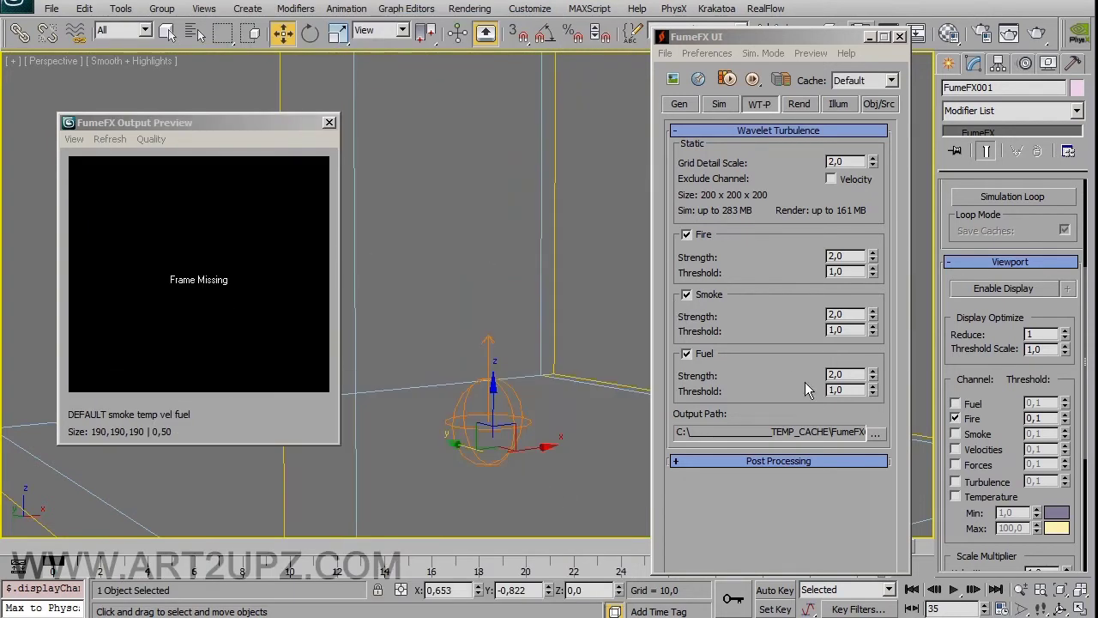
drag(565, 554, 412, 553)
key(w)
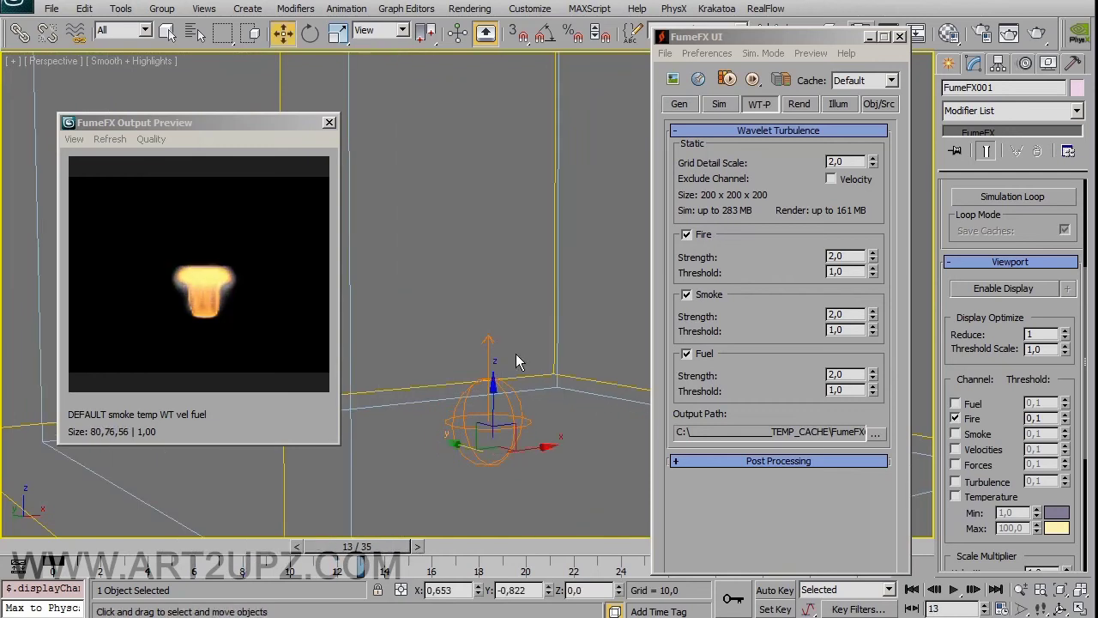
drag(817, 42, 801, 57)
click(1036, 33)
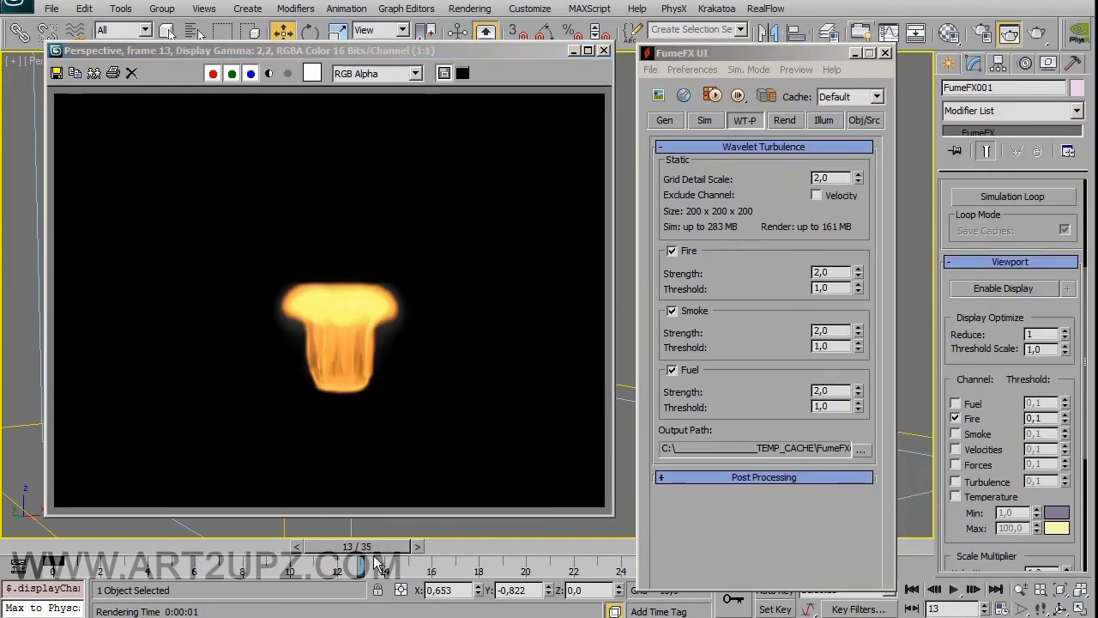
Close the rendered image, scrub the timeline to frame 33 and render the perspective view with the default cache
drag(385, 546, 588, 550)
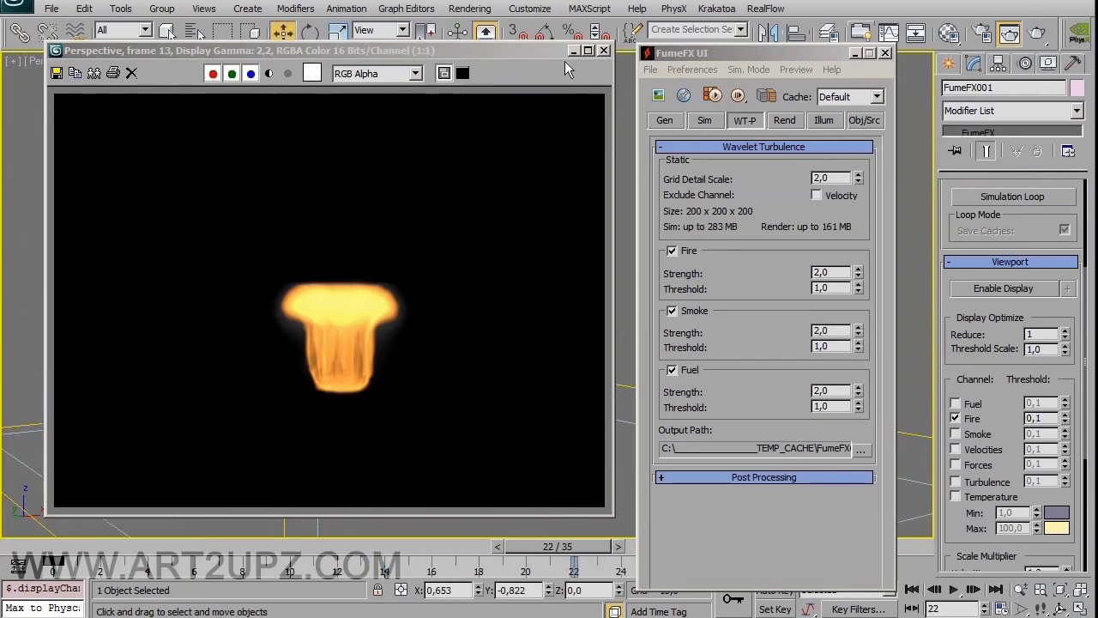
click(602, 51)
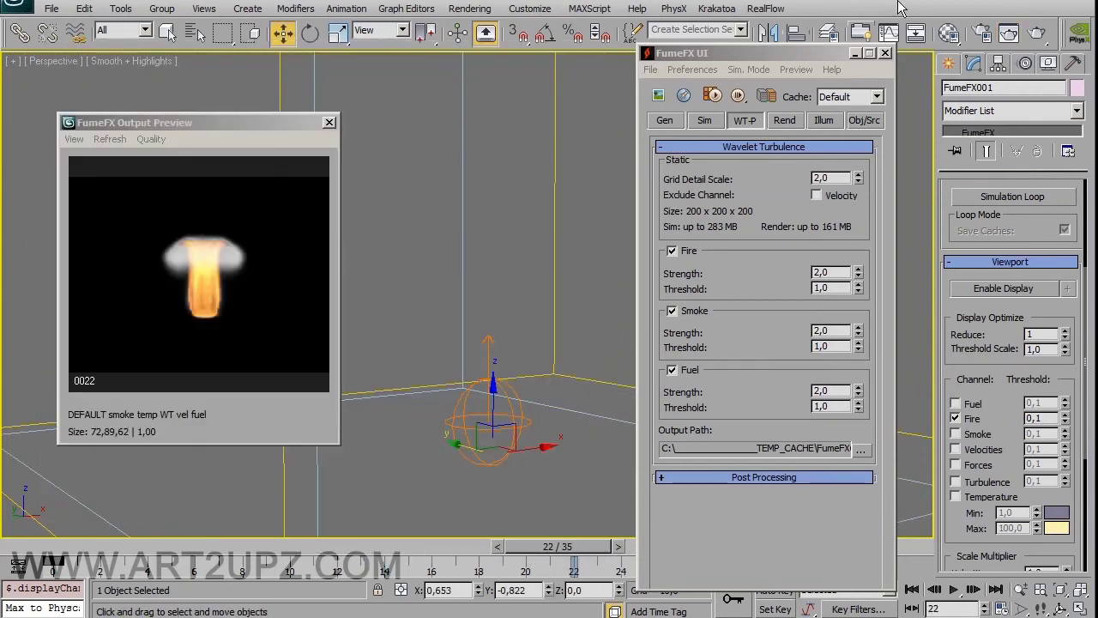
drag(810, 51, 777, 15)
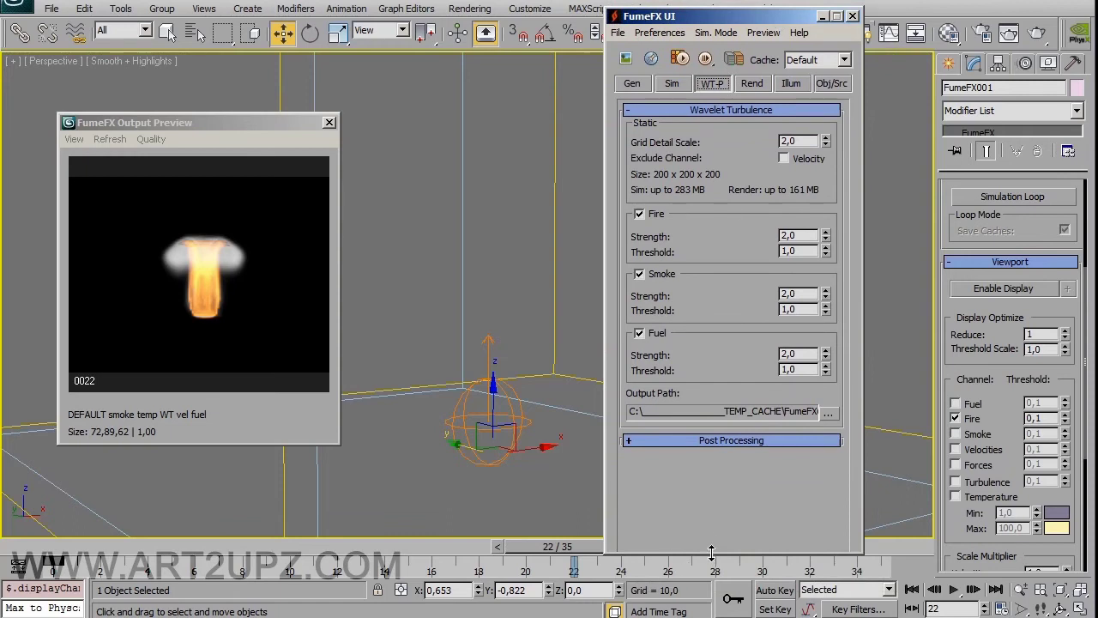
drag(711, 552, 711, 465)
drag(590, 550, 835, 547)
key(w)
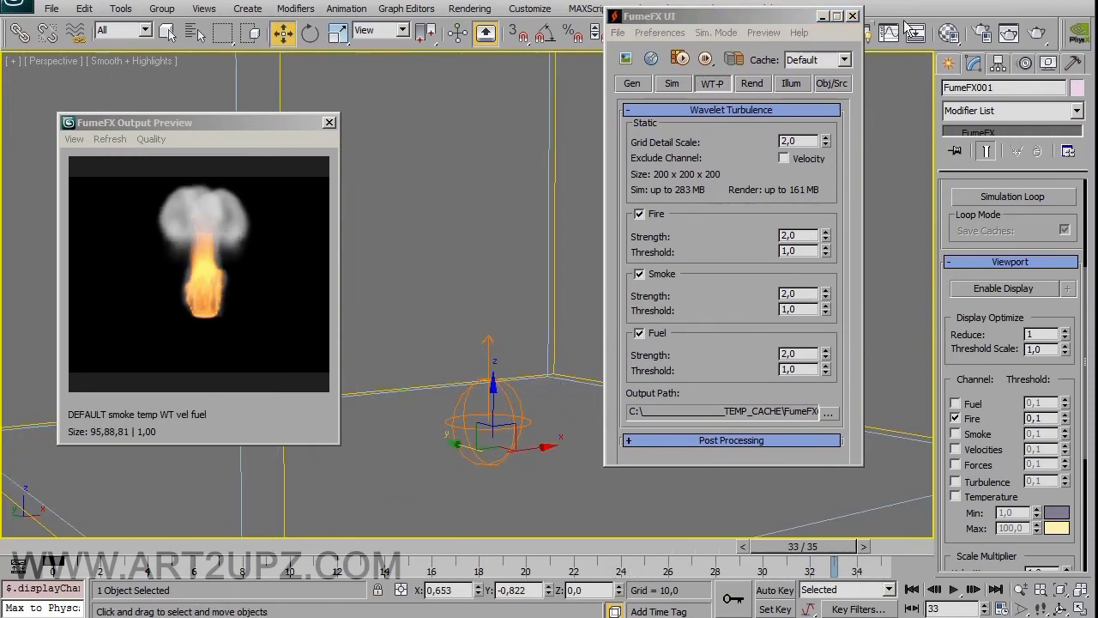
click(1036, 34)
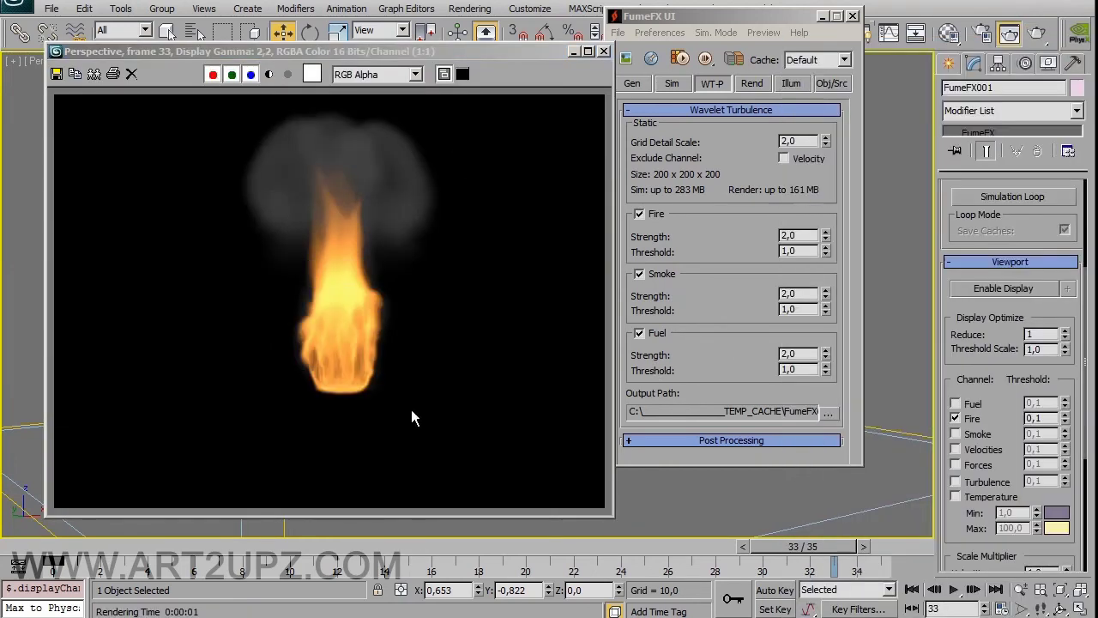
Reposition the rendered frame 33 window and clone it as a reference image
drag(349, 52, 469, 58)
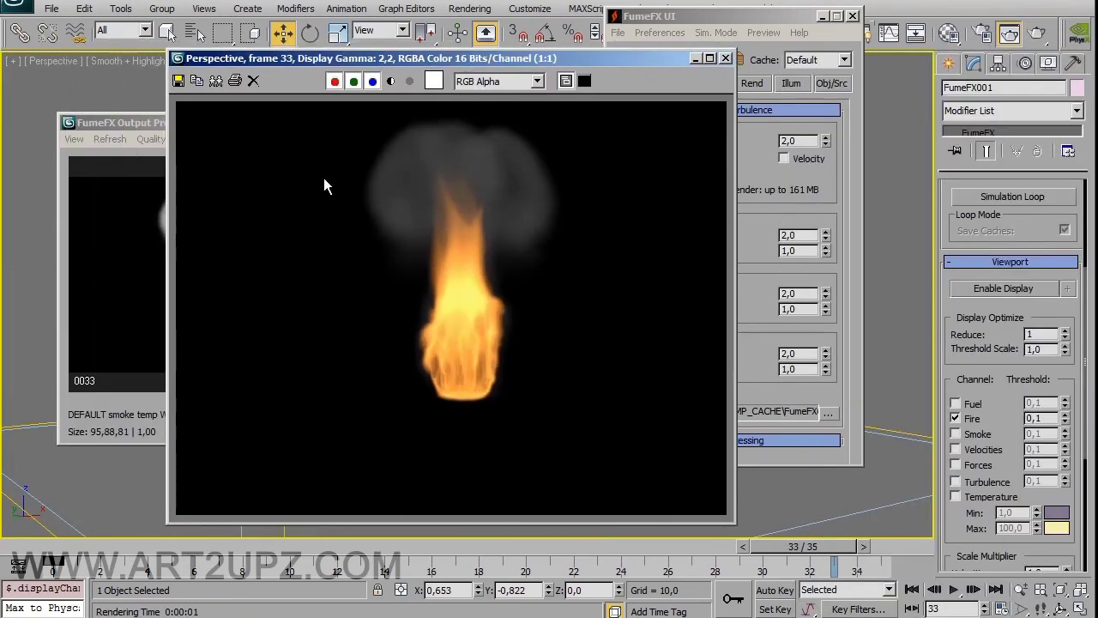
drag(635, 58, 482, 63)
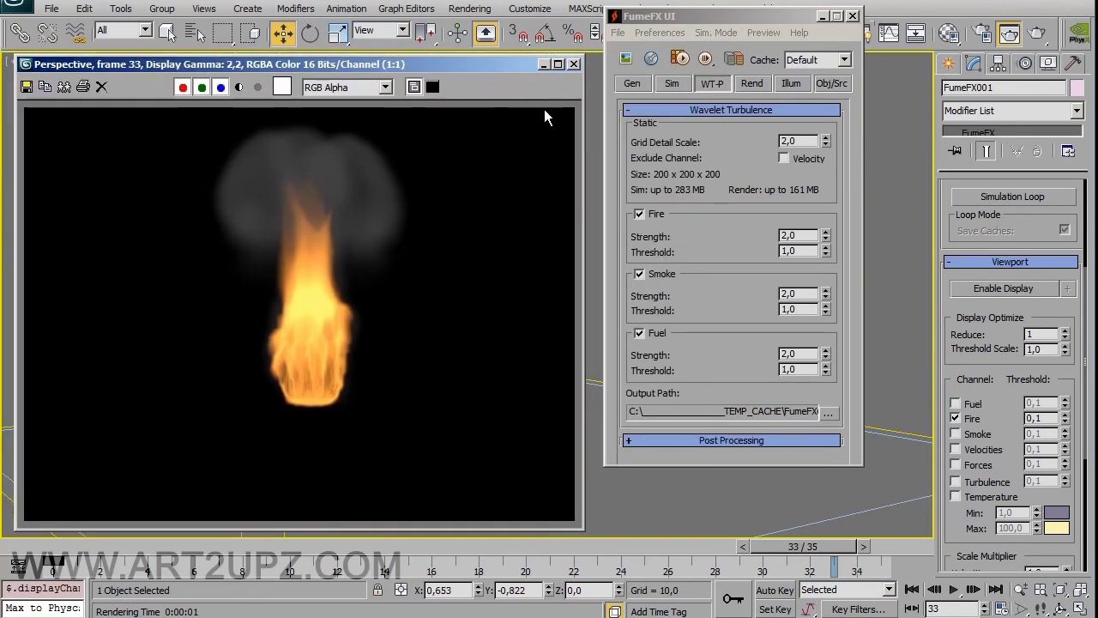
click(64, 87)
Set the cache to Wavelet and clear the viewport by closing the output preview and moving both render windows aside
click(845, 62)
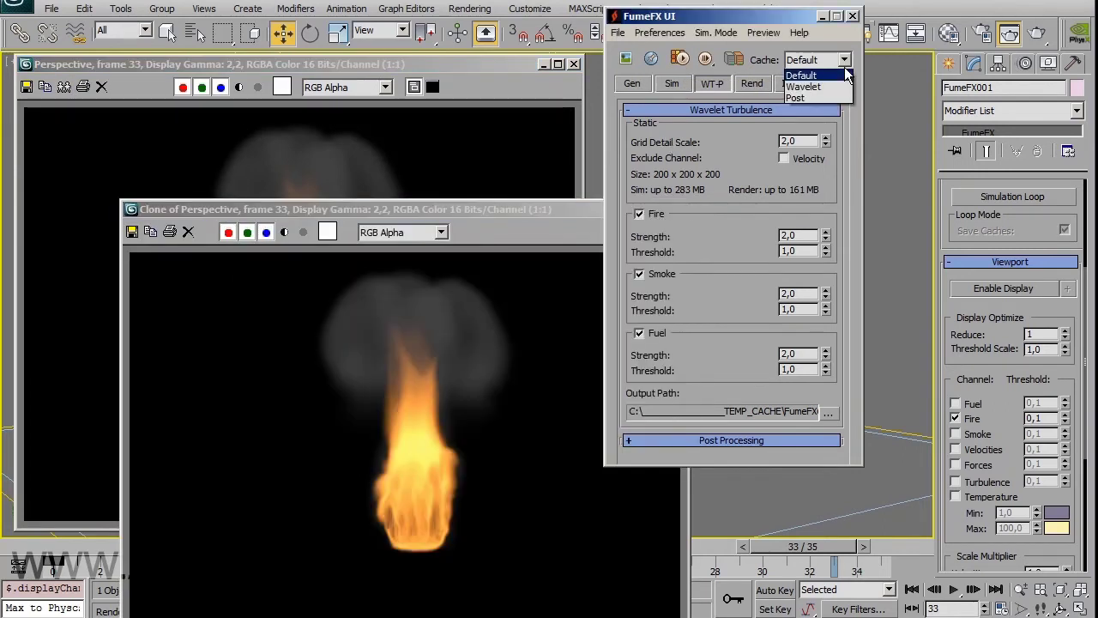
click(802, 86)
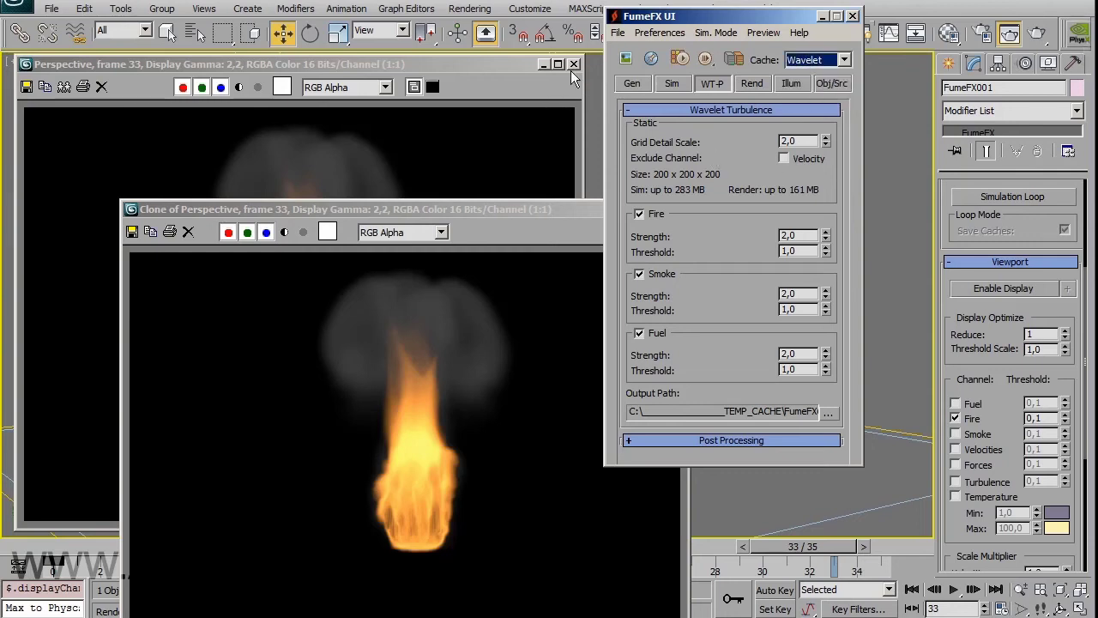
drag(517, 63, 165, 189)
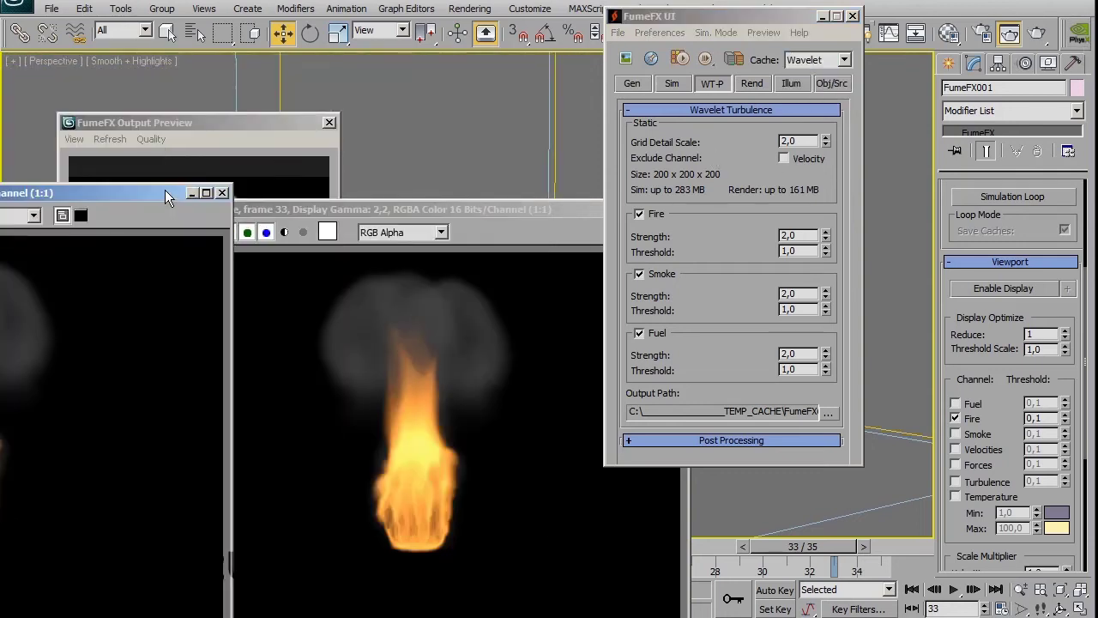
click(261, 136)
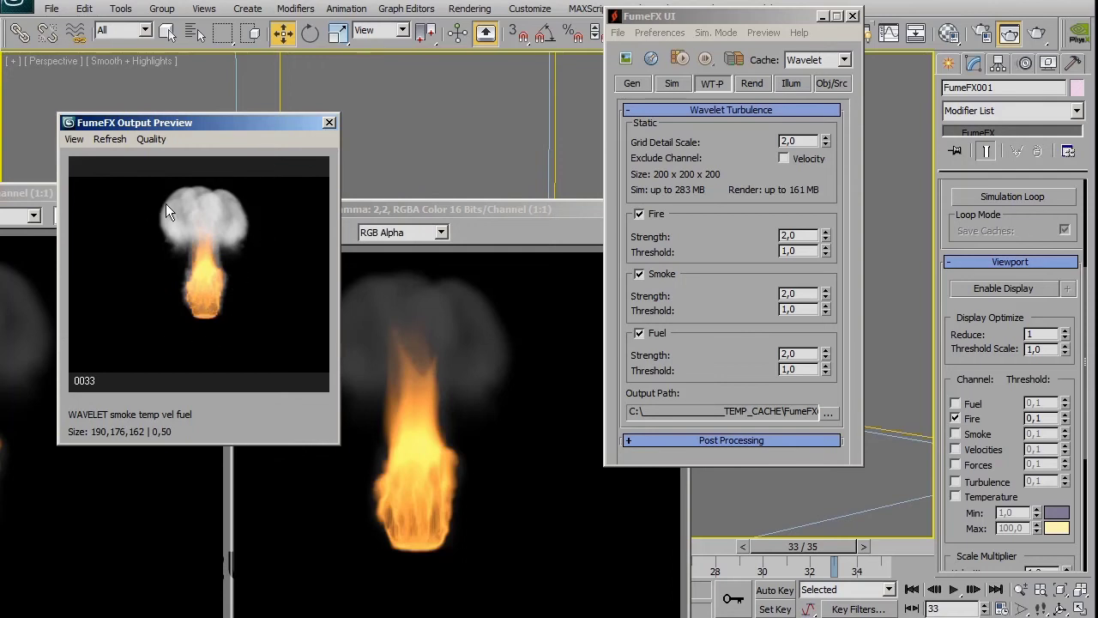
click(330, 122)
drag(561, 208, 62, 246)
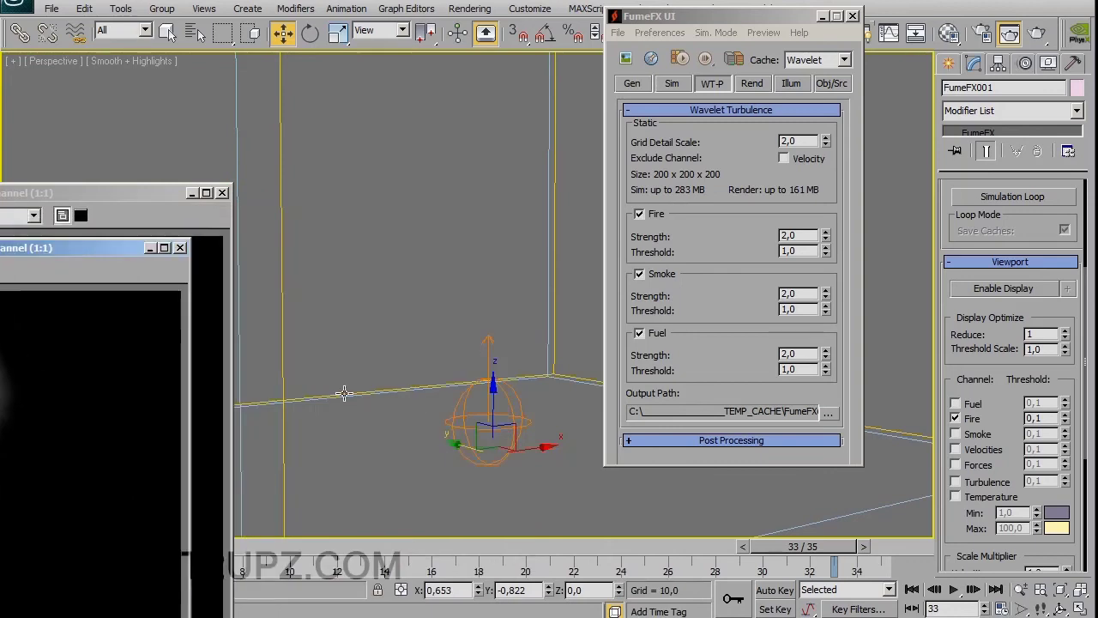
Enable the viewport display with Reduce set to 2, and switch the cache to Default and back to Wavelet for comparison
click(1064, 331)
click(1028, 289)
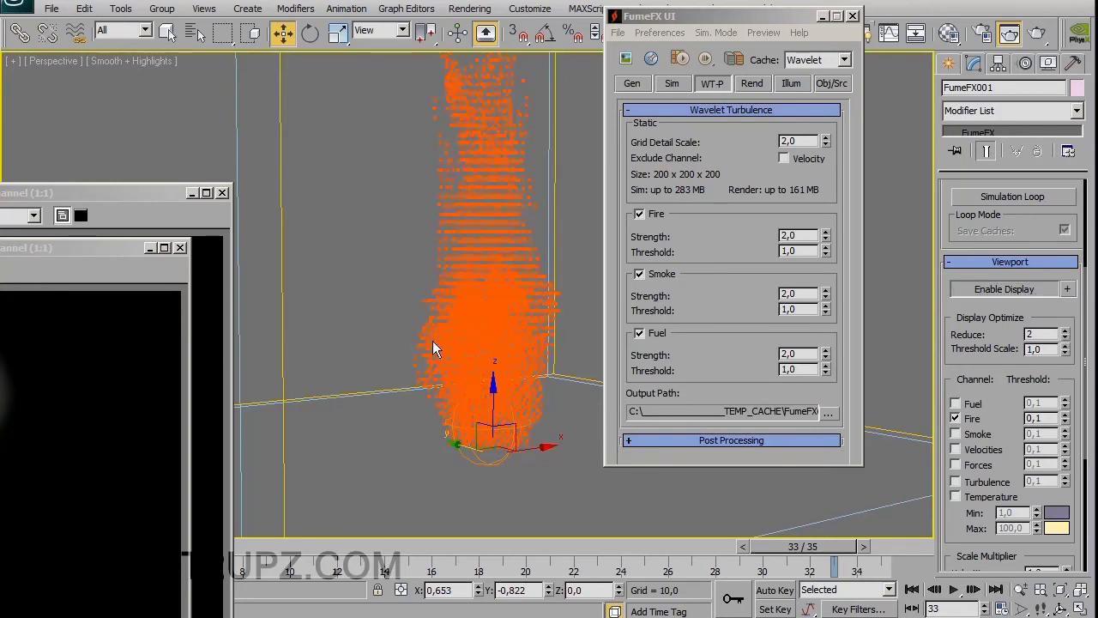
click(821, 62)
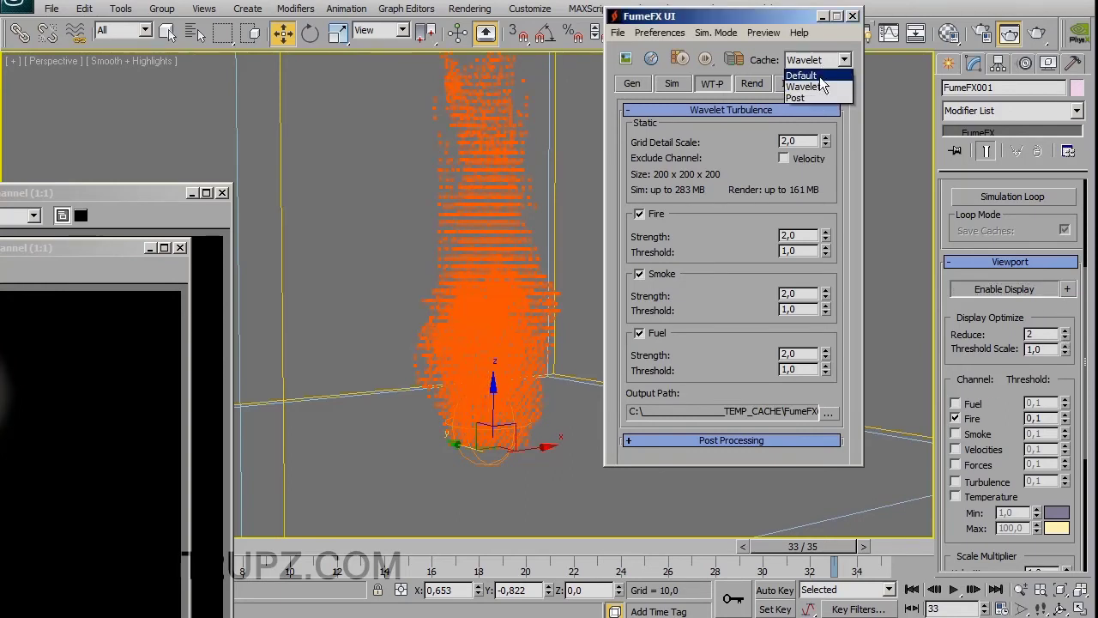
click(815, 73)
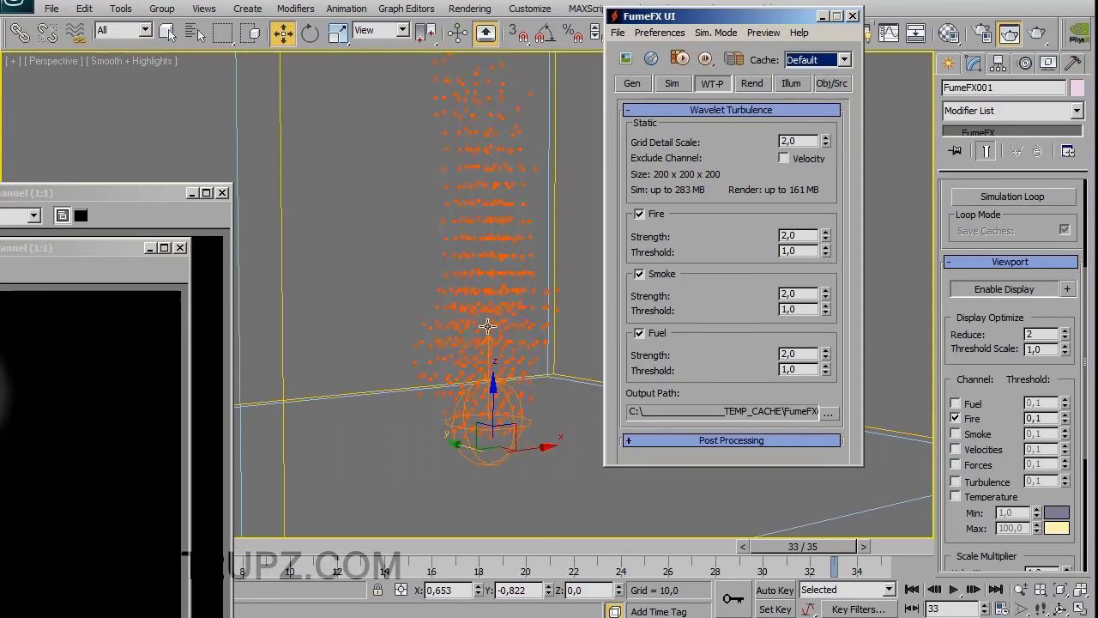
click(815, 62)
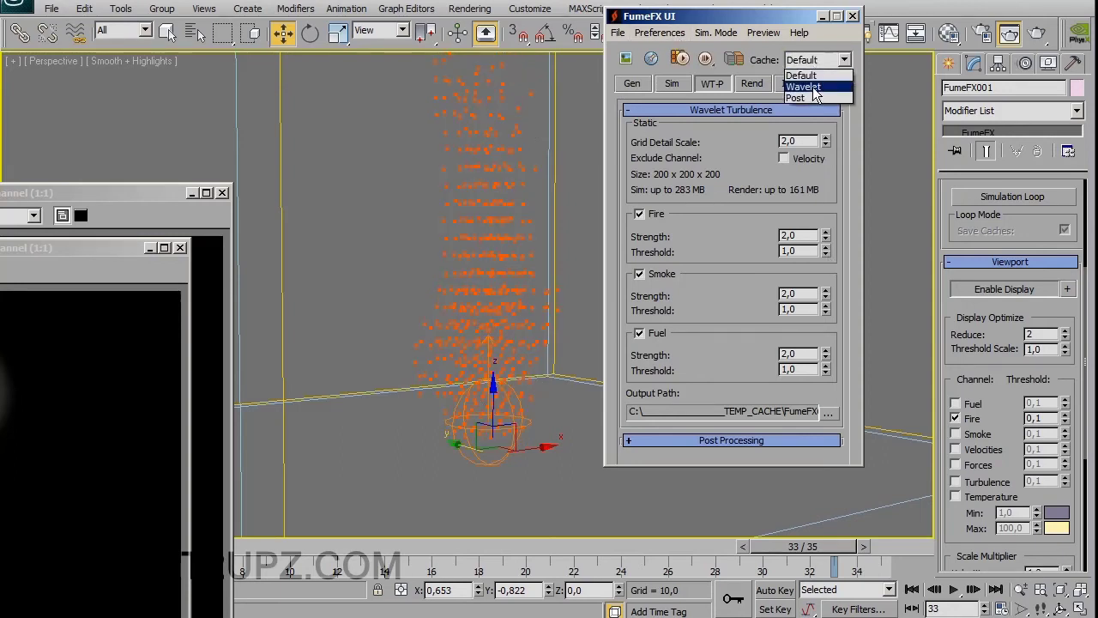
Render frame 33 with the Wavelet cache and arrange the render beside the cloned default image
mouse_move(72, 246)
mouse_down()
mouse_move(672, 80)
mouse_move(661, 83)
mouse_up()
click(1037, 33)
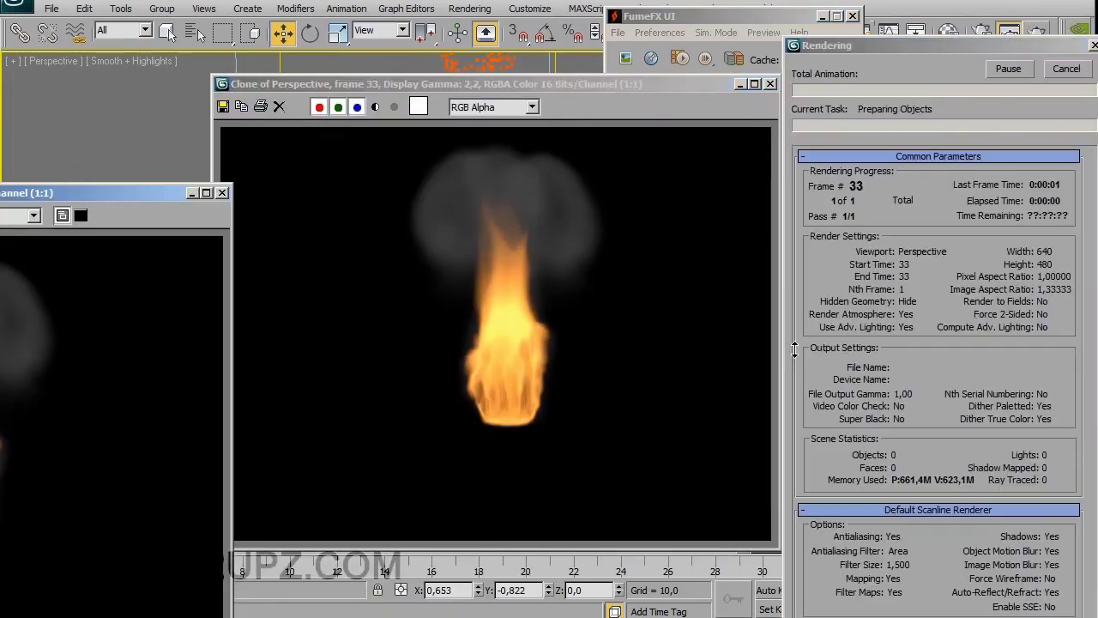
drag(2, 198, 755, 109)
click(322, 316)
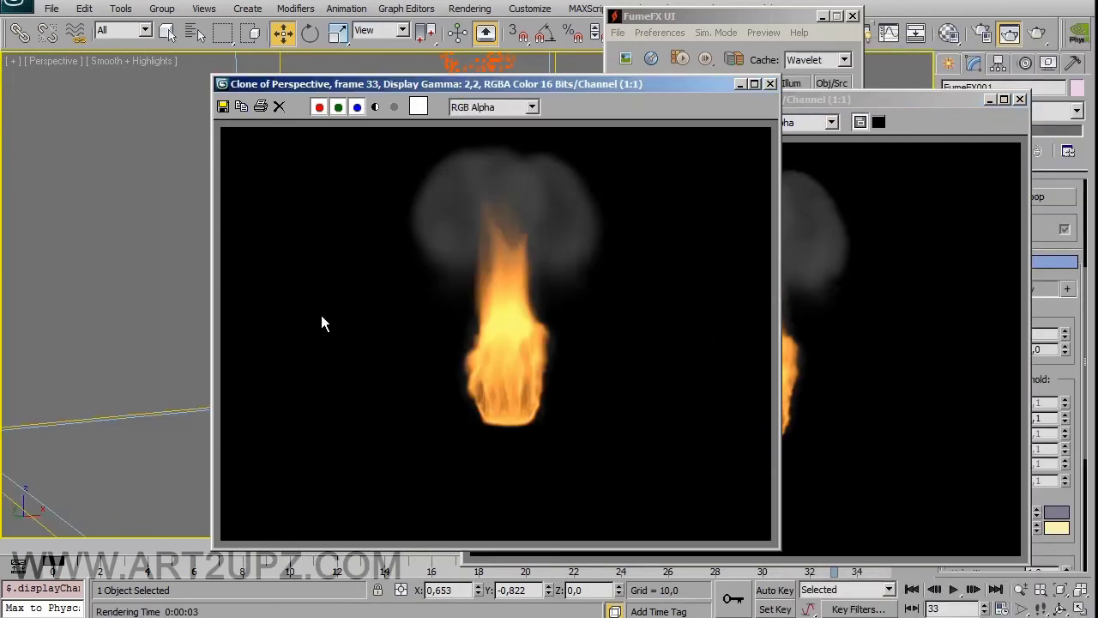
drag(636, 91, 416, 106)
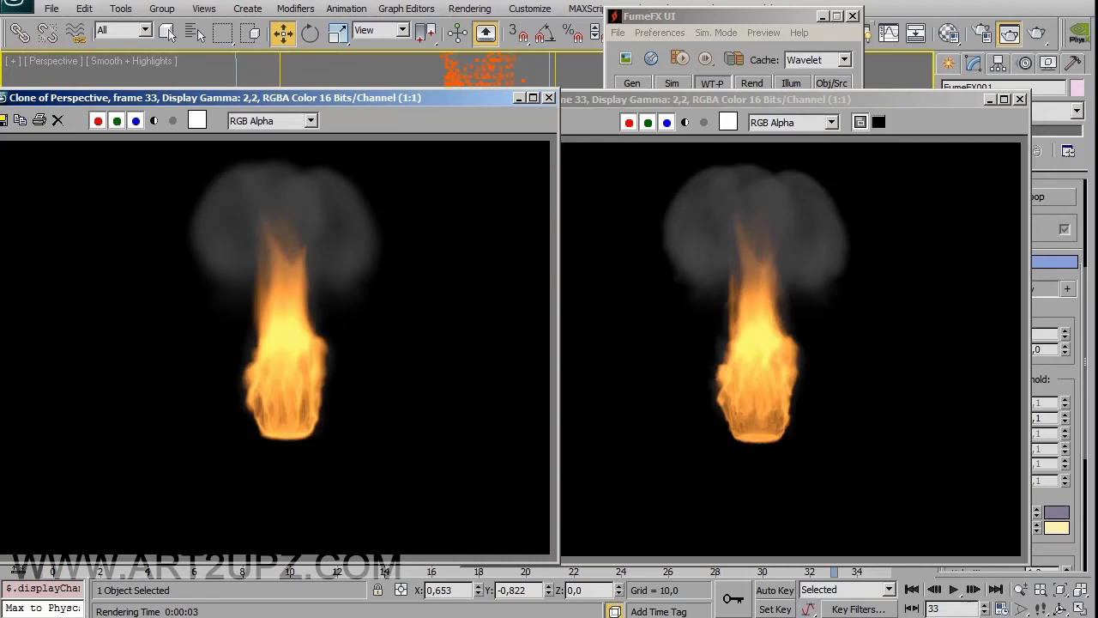
Switch to the TEMP_CACHE folder and compare the file sizes of a default cache frame and wavelet frame 0038
key(alt+Tab)
click(363, 214)
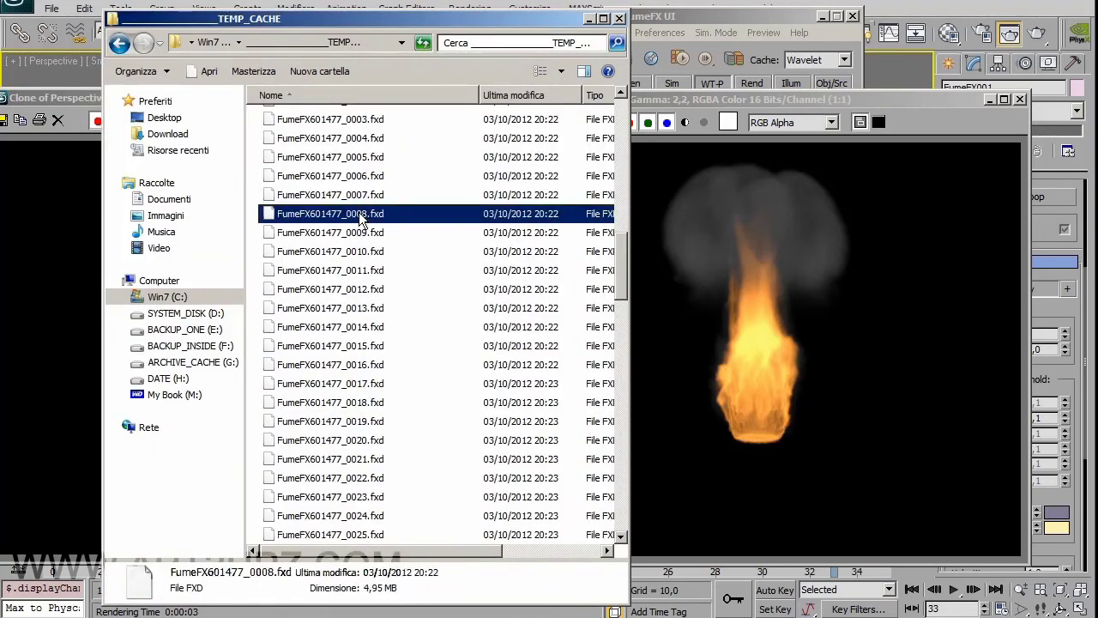
scroll(340, 385, up, 6)
scroll(340, 387, up, 5)
scroll(340, 388, down, 5)
click(390, 385)
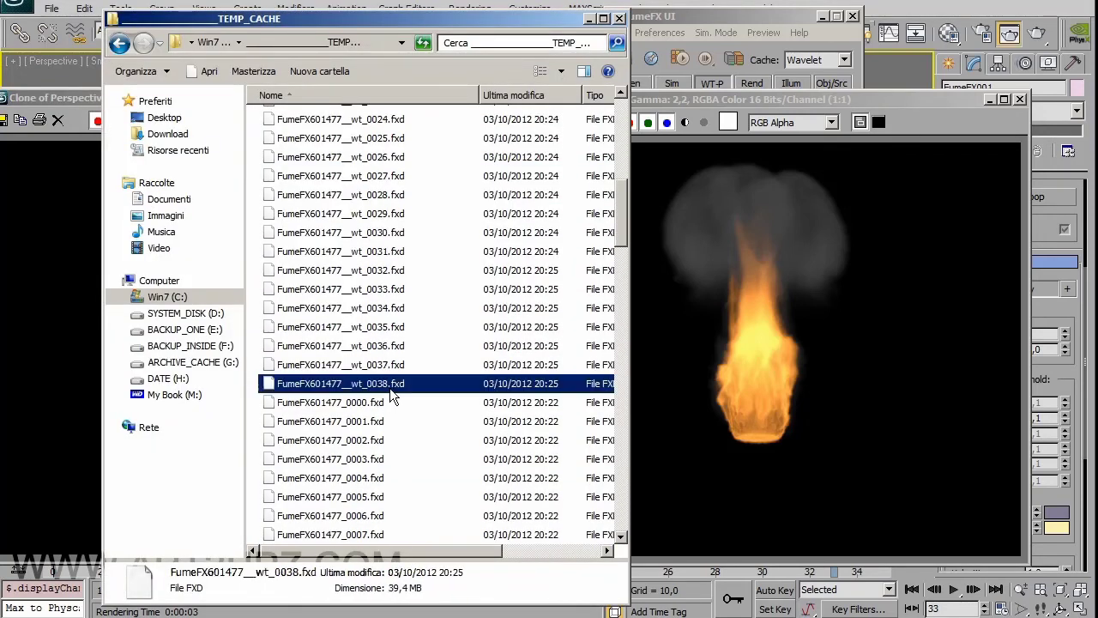
Select all the wavelet cache frame files in TEMP_CACHE and check their combined size in the file properties
scroll(381, 445, up, 5)
scroll(384, 454, up, 4)
shift+click(374, 157)
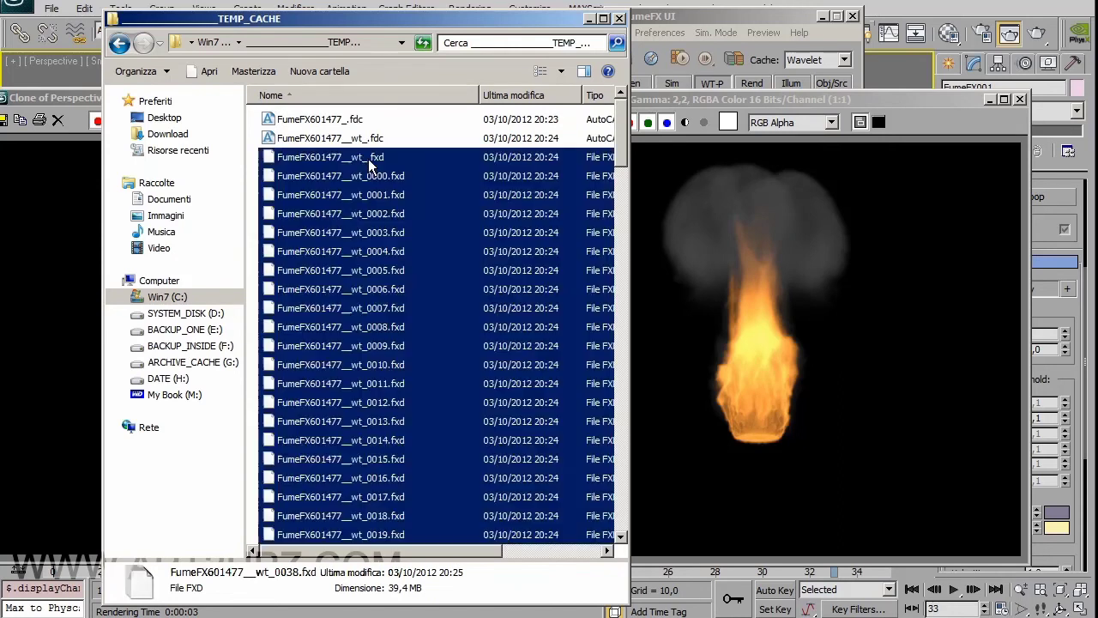
right_click(371, 159)
click(404, 360)
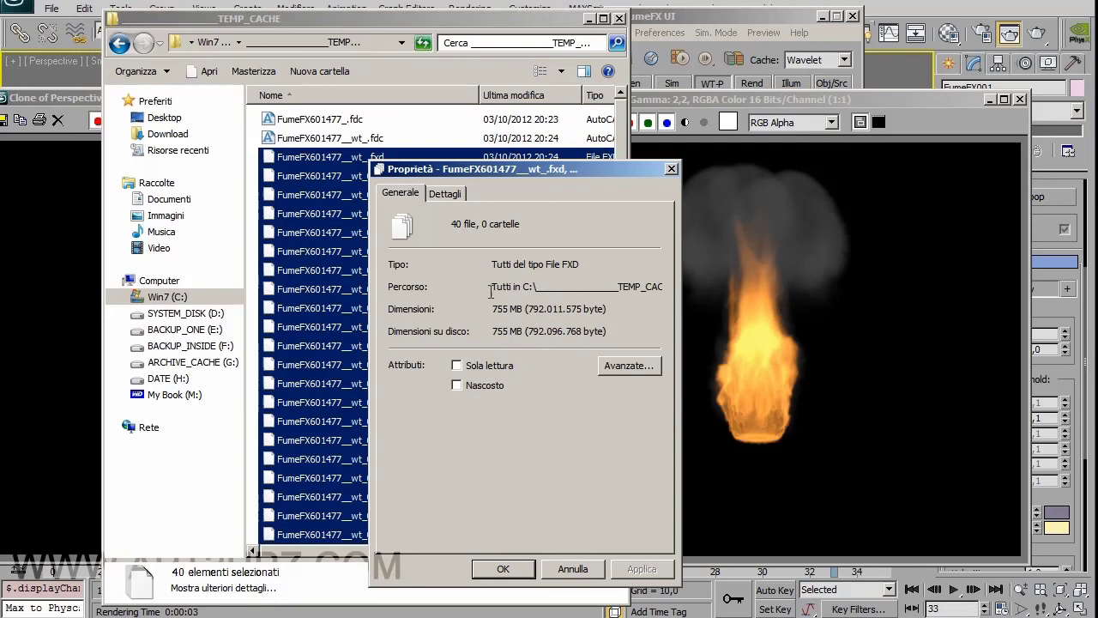
drag(470, 165, 747, 160)
drag(617, 136, 625, 210)
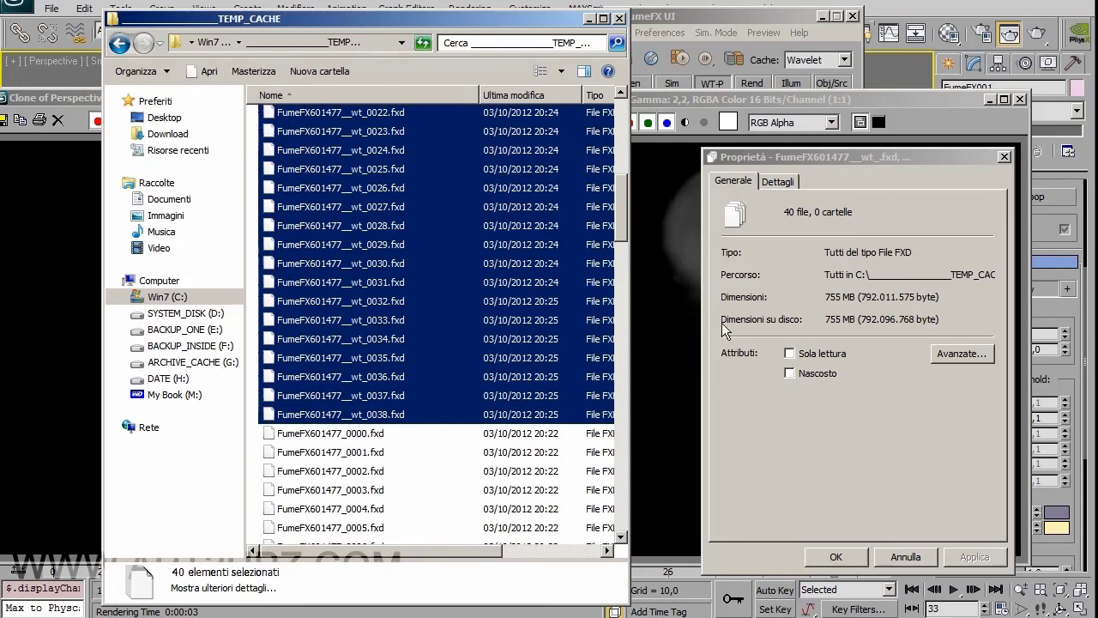
drag(907, 161, 862, 160)
click(959, 157)
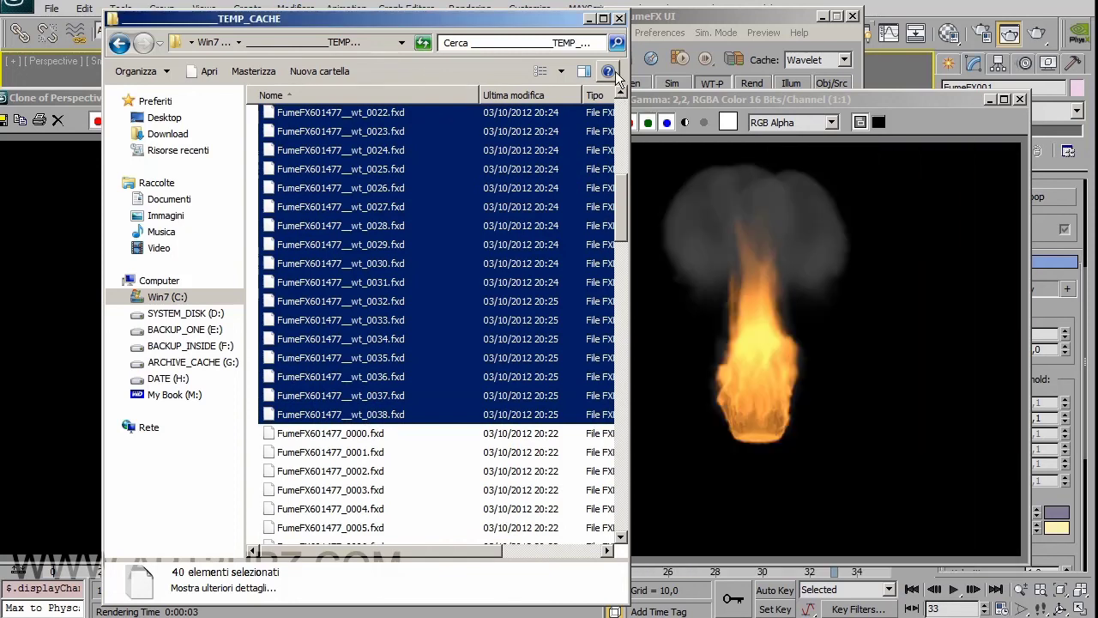
Clear the workspace by minimizing the TEMP_CACHE folder and closing both frame 33 render windows
click(589, 19)
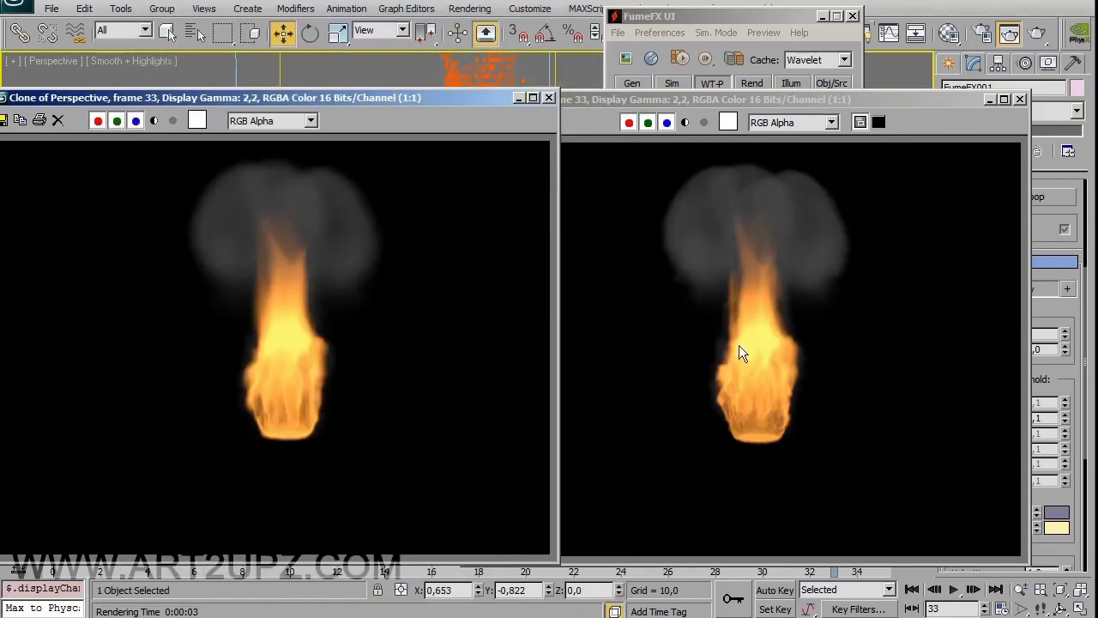
drag(873, 100, 209, 106)
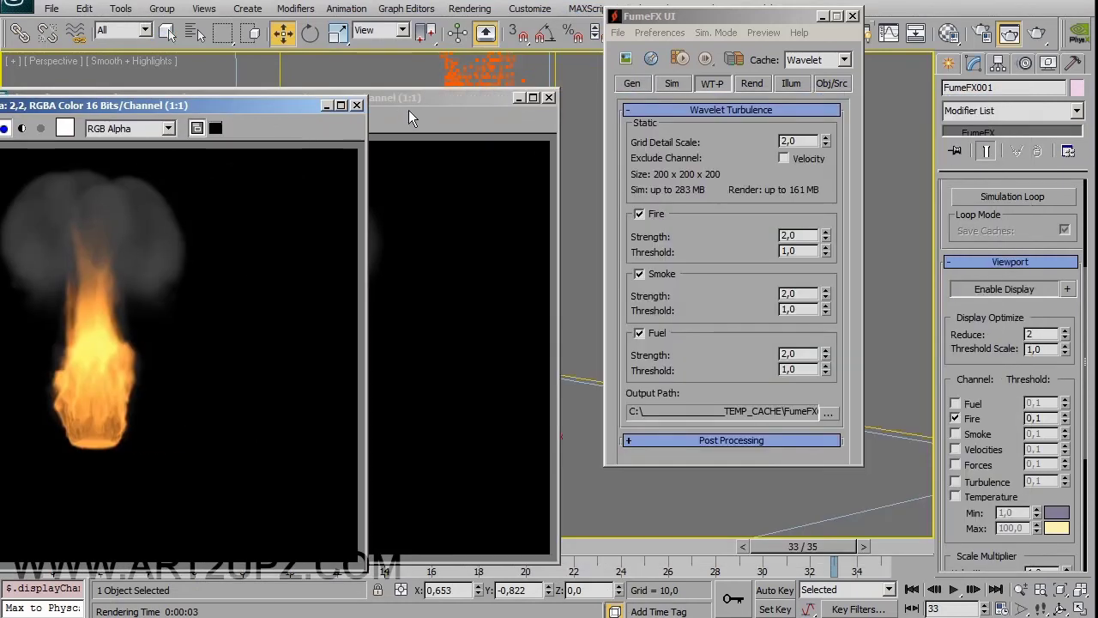
click(358, 105)
click(549, 97)
Turn off smoke simulation in the FumeFX simulation settings and expand the Fuel parameters
click(672, 83)
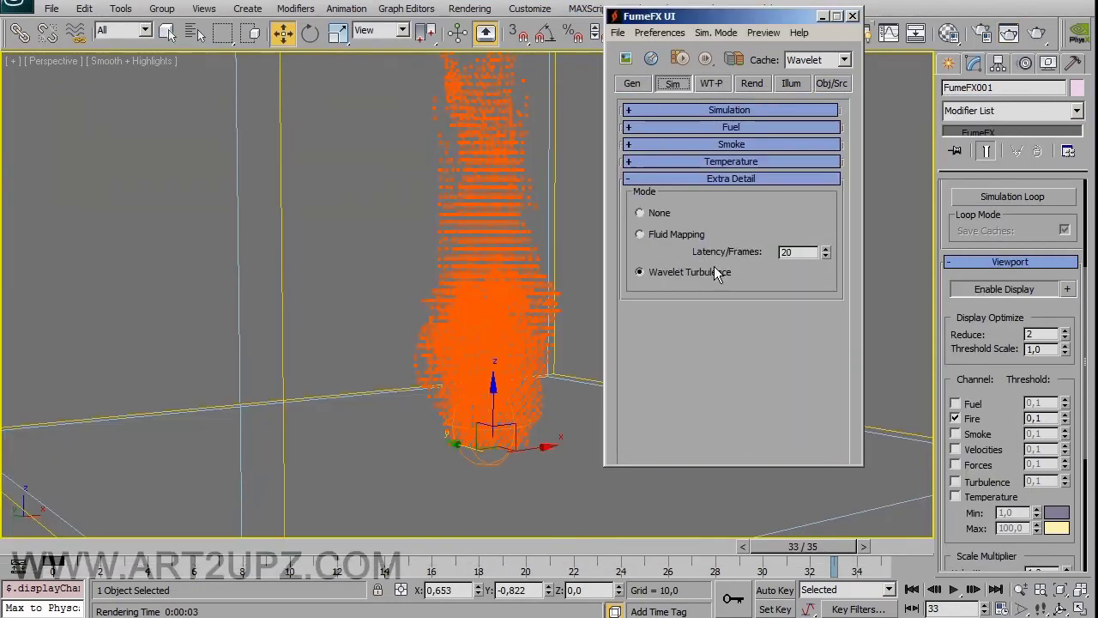
click(733, 144)
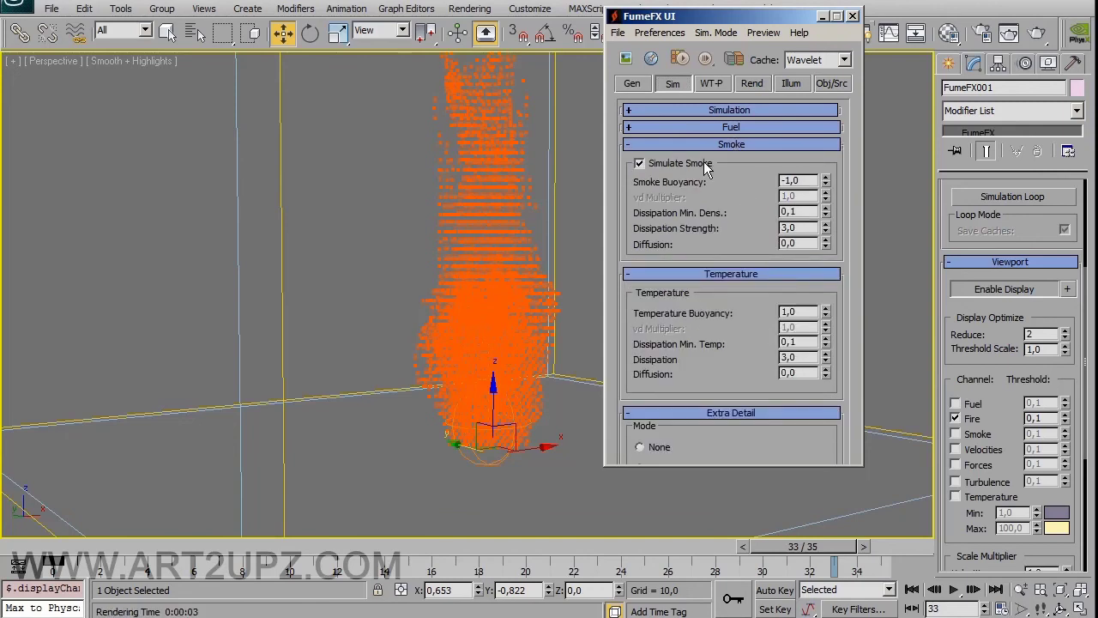
click(640, 163)
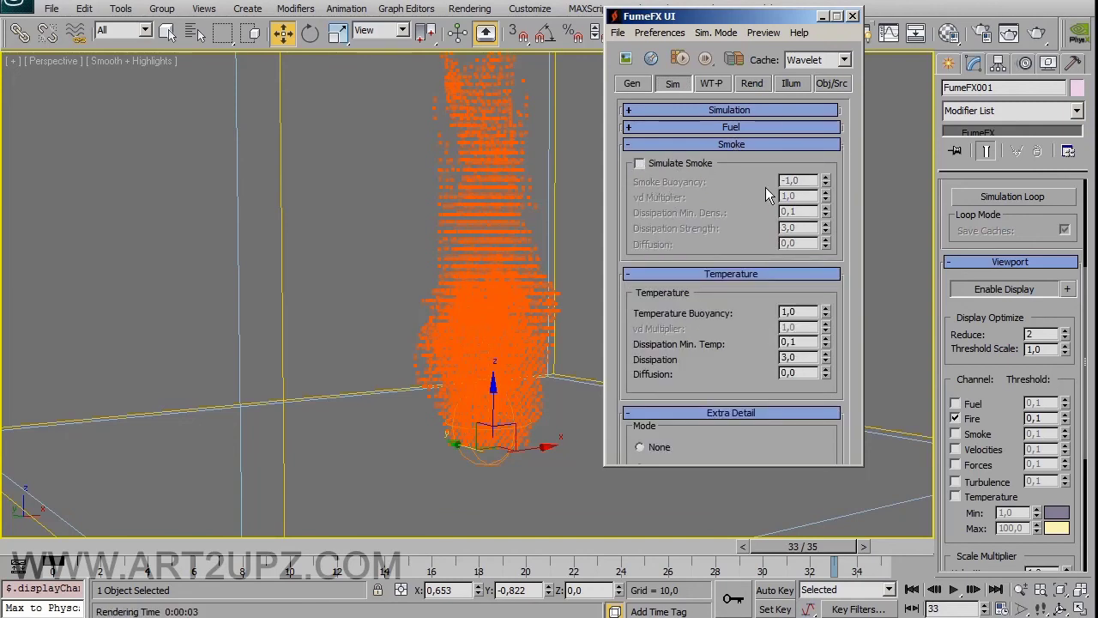
click(731, 127)
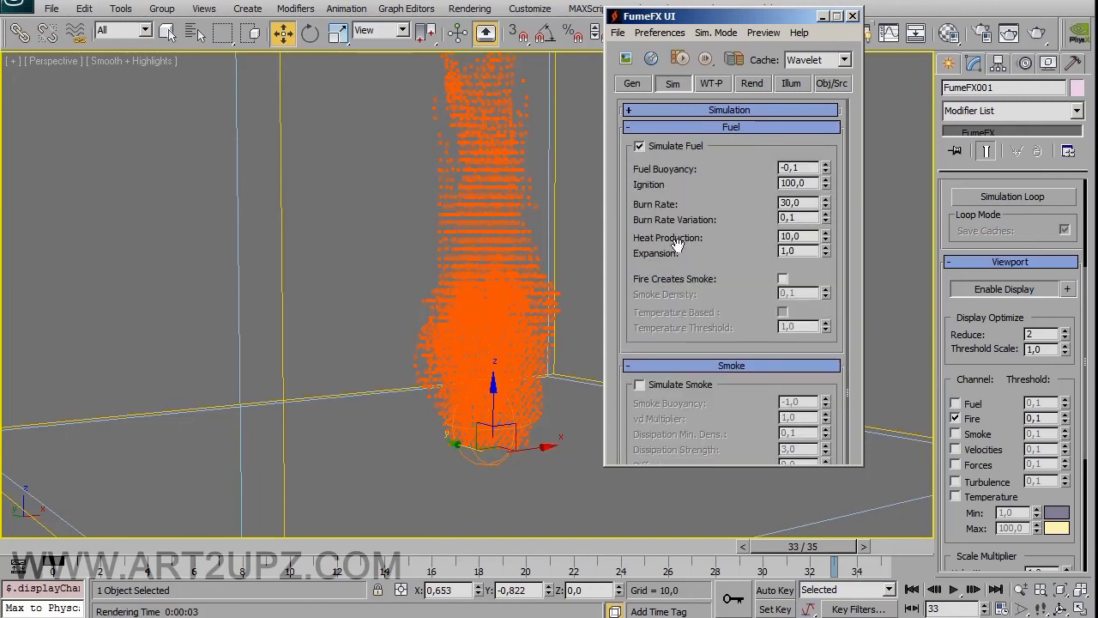
Limit Wavelet Turbulence to the Fire channel, setting its Strength to 3 and the Grid Detail Scale to 3
click(708, 86)
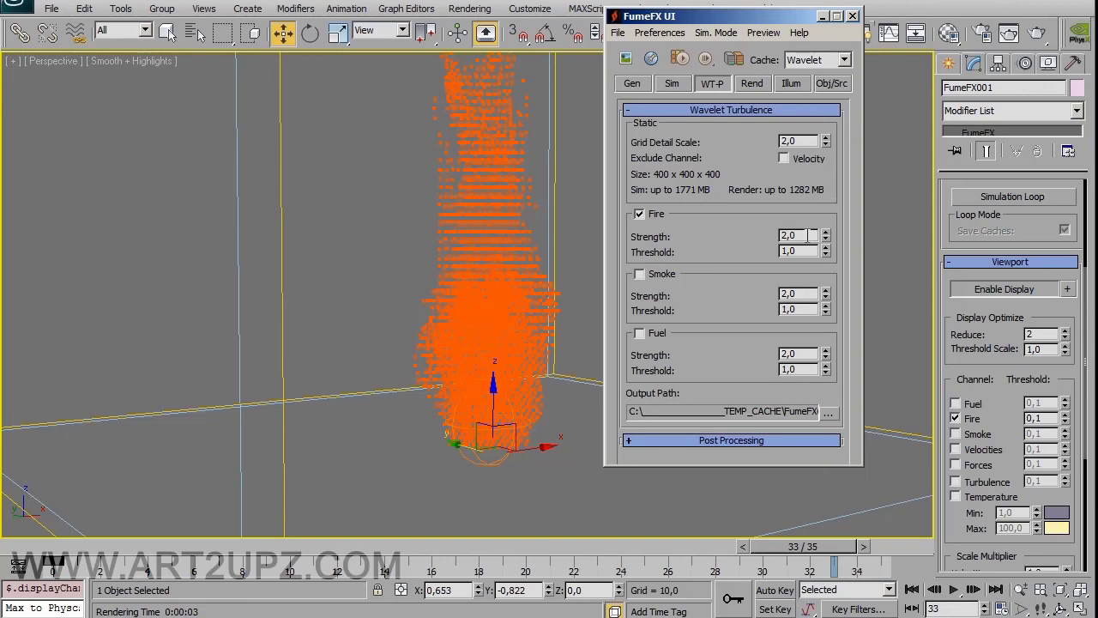
text(3)
key(Return)
click(800, 141)
double_click(801, 140)
key(BackSpace)
text(3)
key(Return)
Start the wavelet simulation and place its progress window and the output preview side by side
click(679, 59)
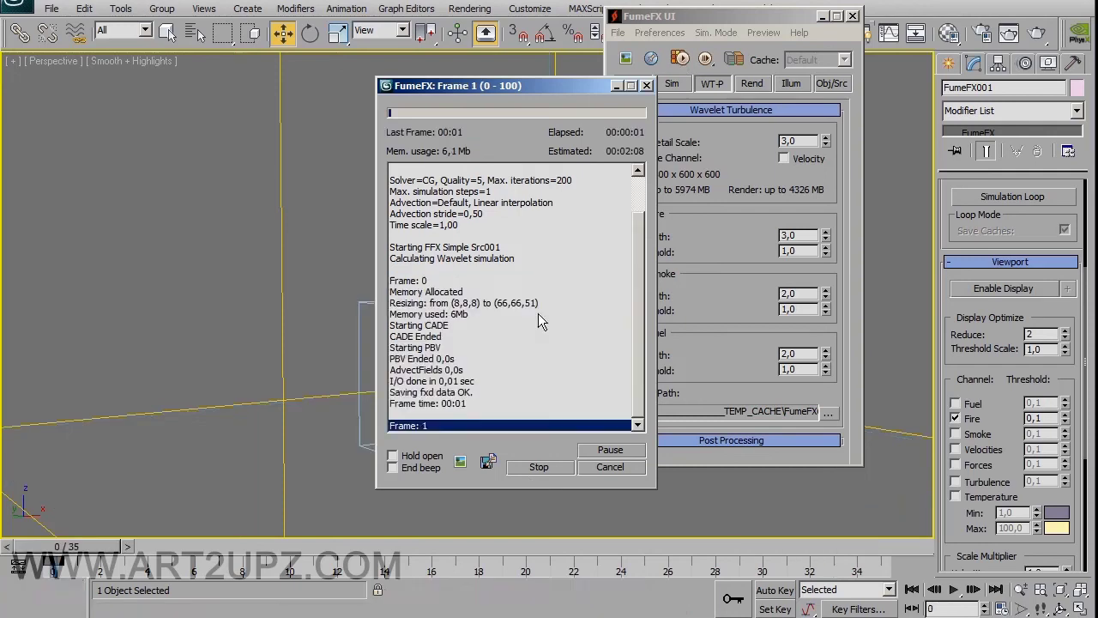
drag(539, 88, 257, 89)
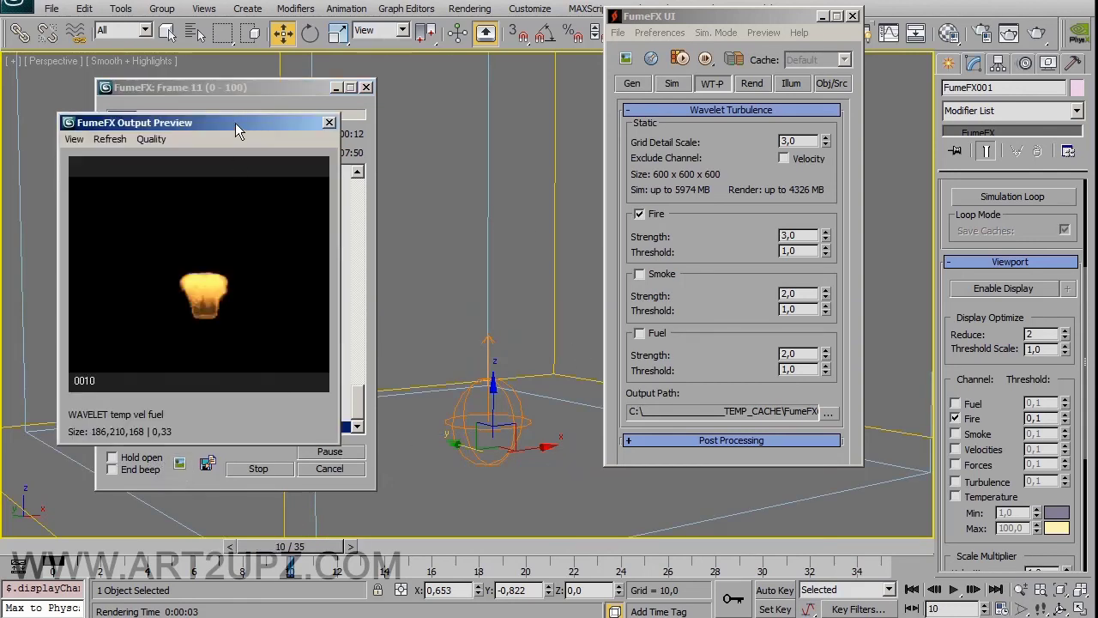
drag(235, 123, 551, 116)
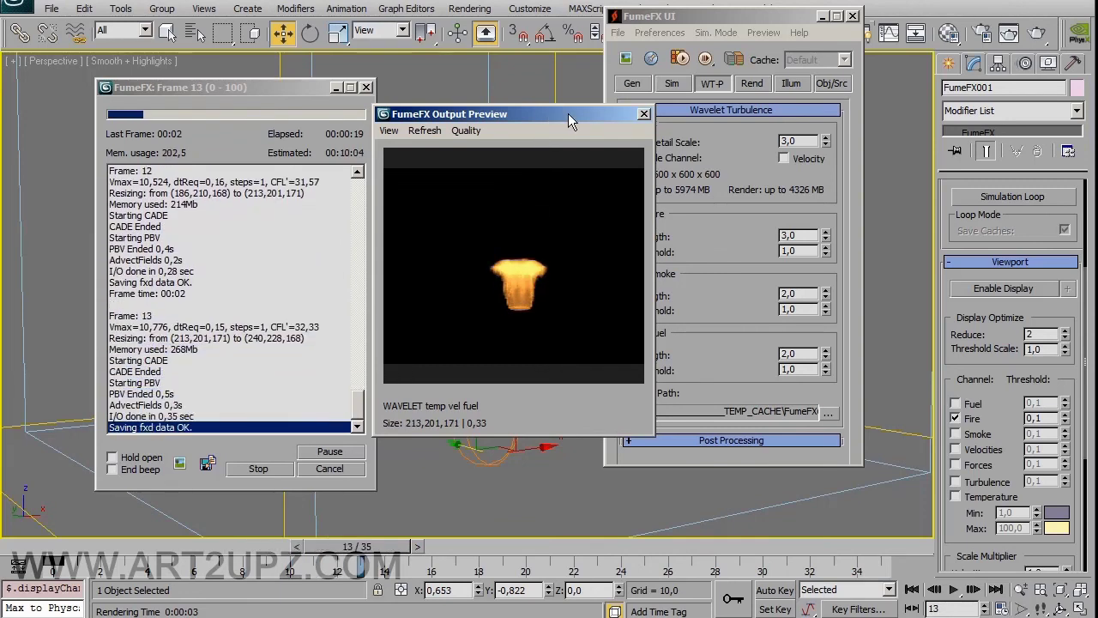
drag(568, 113, 591, 113)
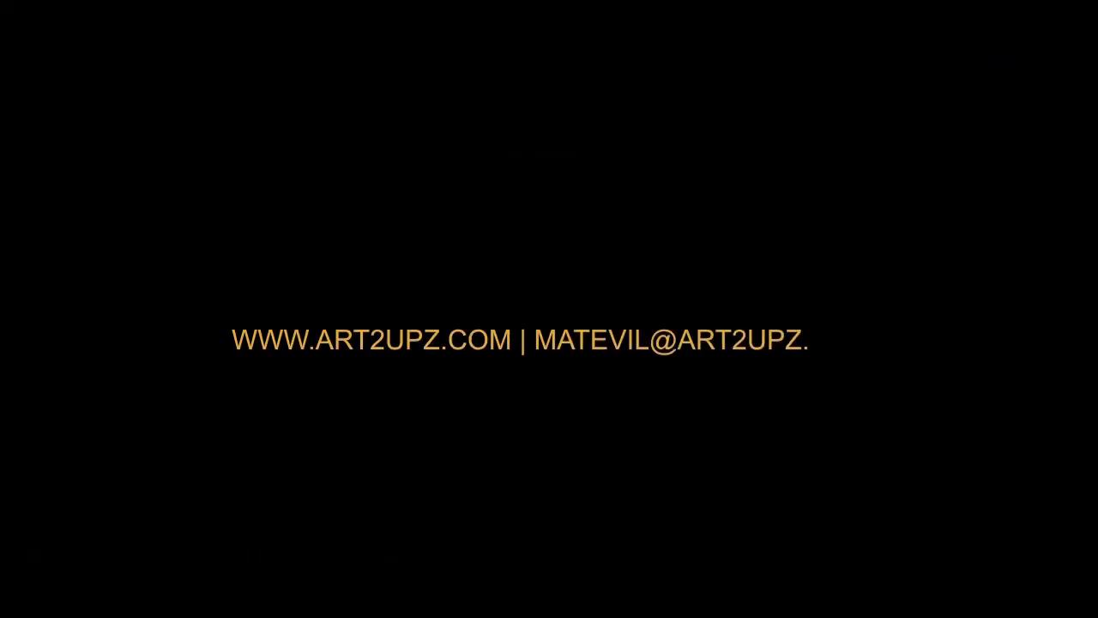